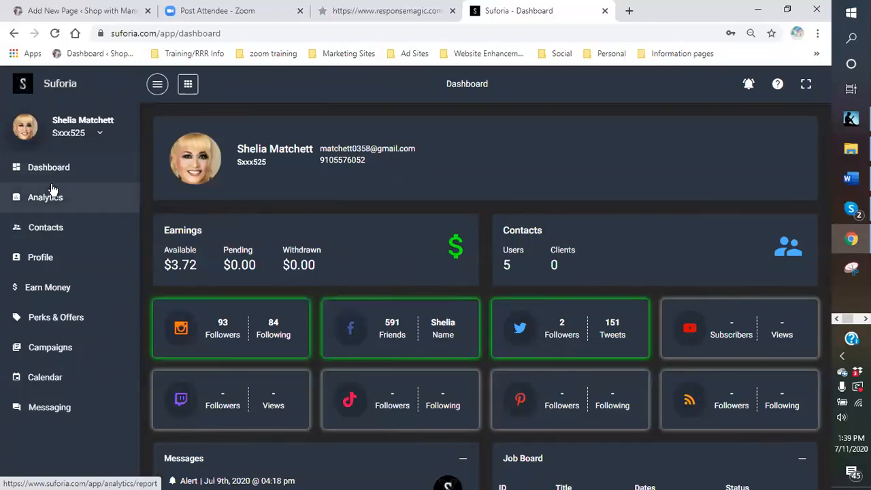
Open the Earn Money page and highlight the referral registration link.
left_click(47, 292)
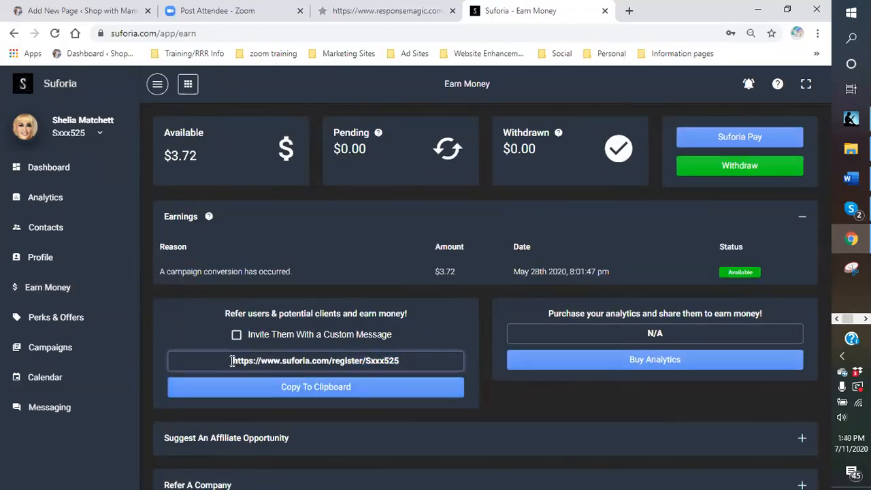
left_click_drag(231, 360, 413, 360)
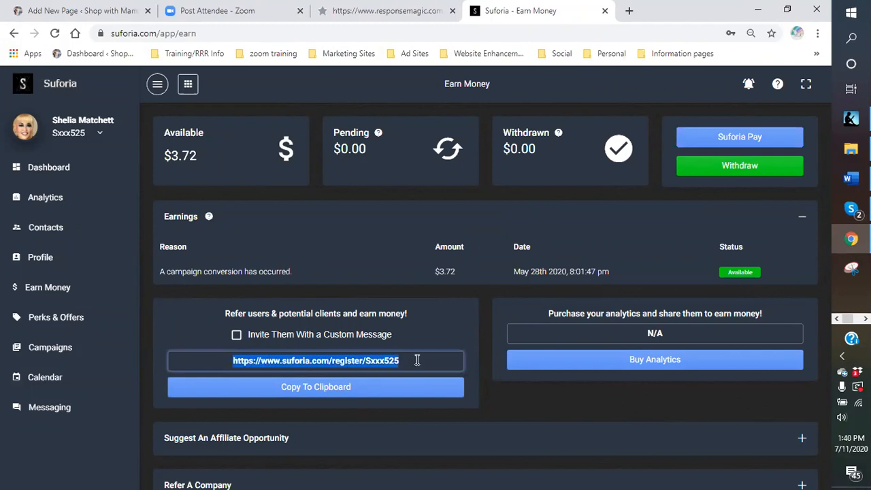
left_click(392, 272)
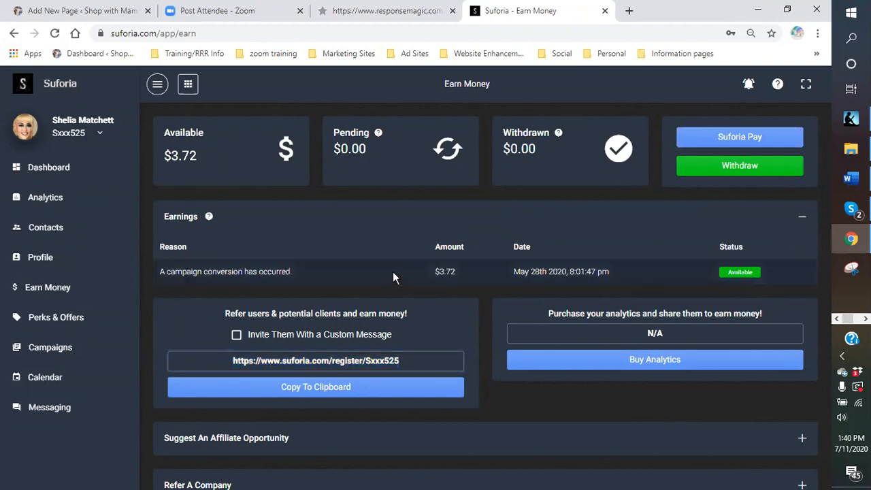
left_click(416, 360)
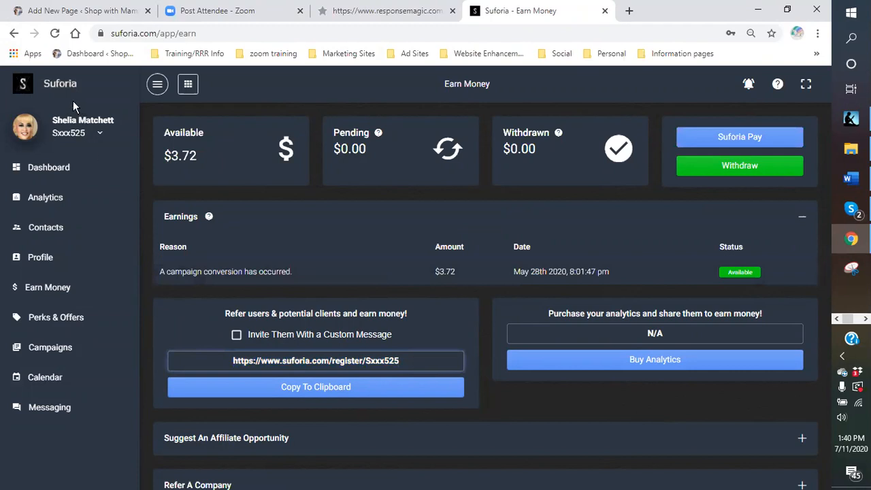
View the Perks & Offers page, followed by the Campaigns board.
left_click(41, 320)
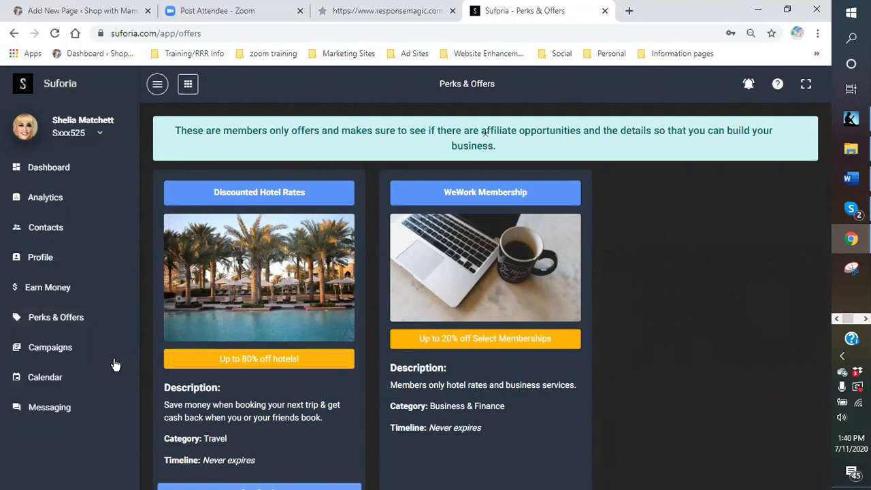
left_click(39, 349)
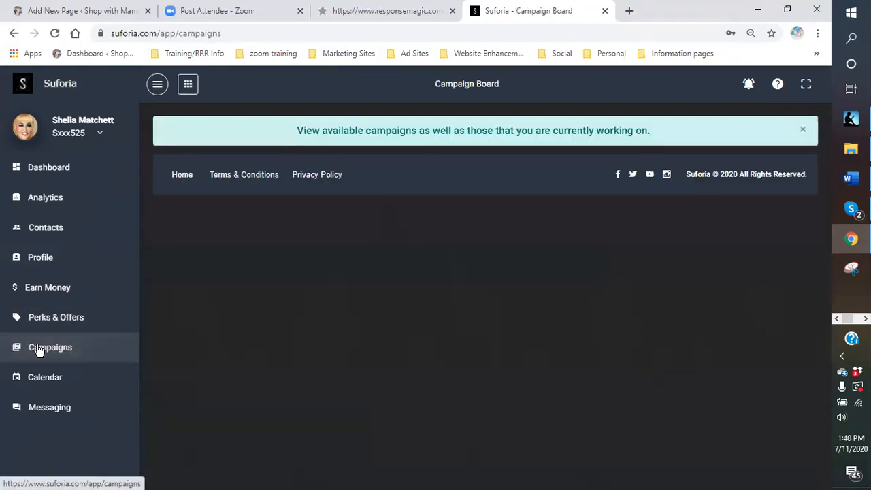
right_click(39, 349)
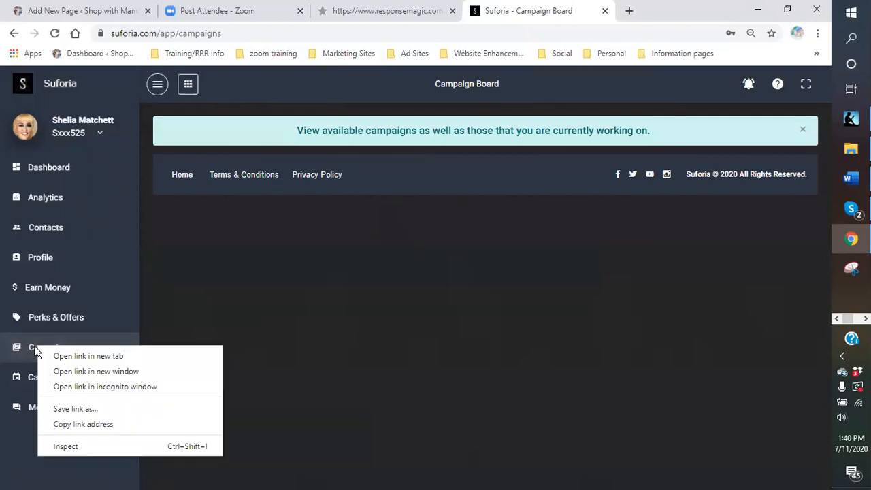
key("Escape")
left_click(36, 351)
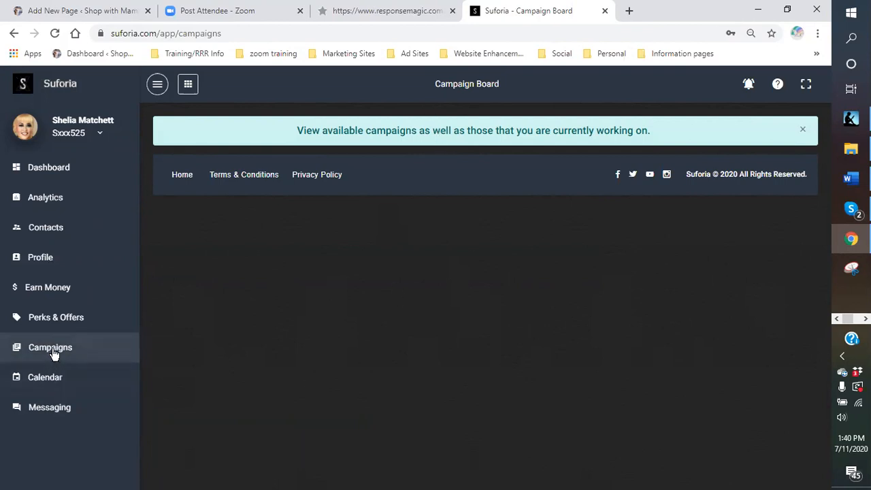
Return to the Campaigns board by way of the public home page and member login, and dismiss the board's notice.
left_click(184, 180)
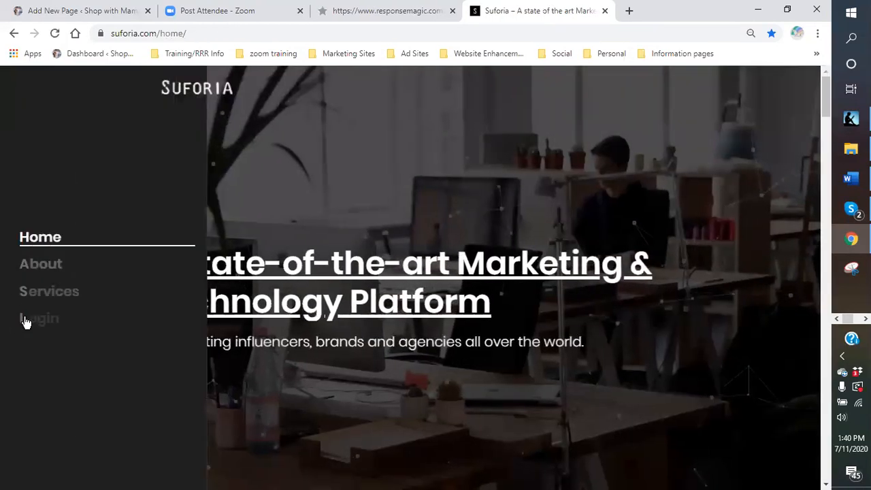
left_click(25, 319)
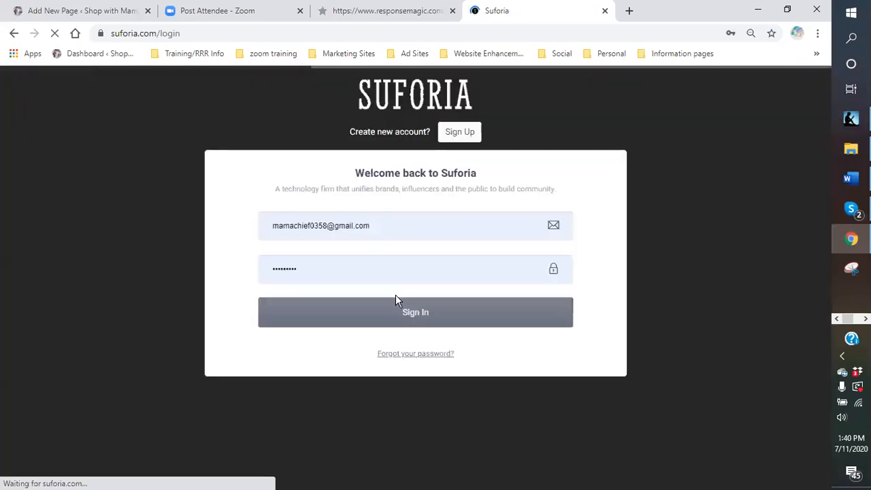
left_click(401, 313)
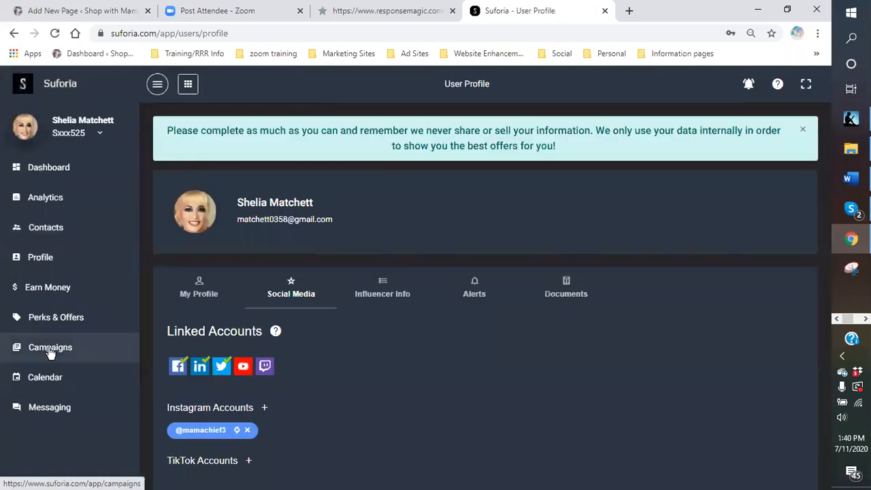
left_click(50, 352)
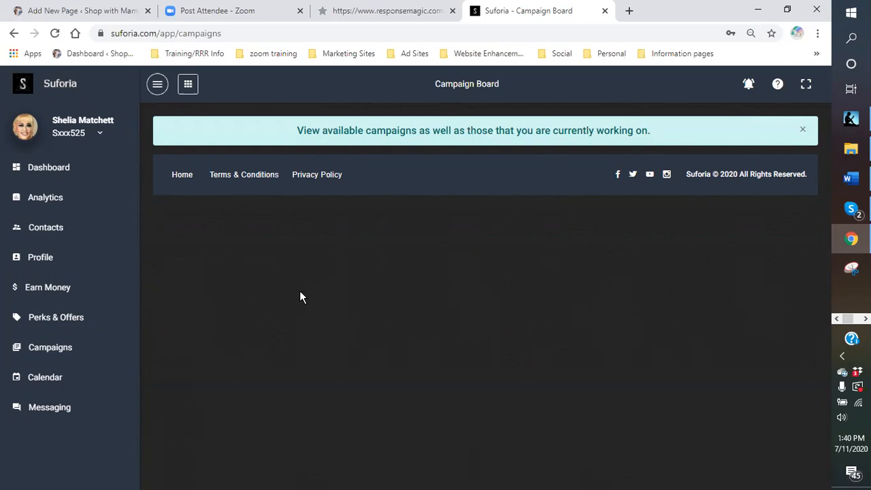
left_click(804, 130)
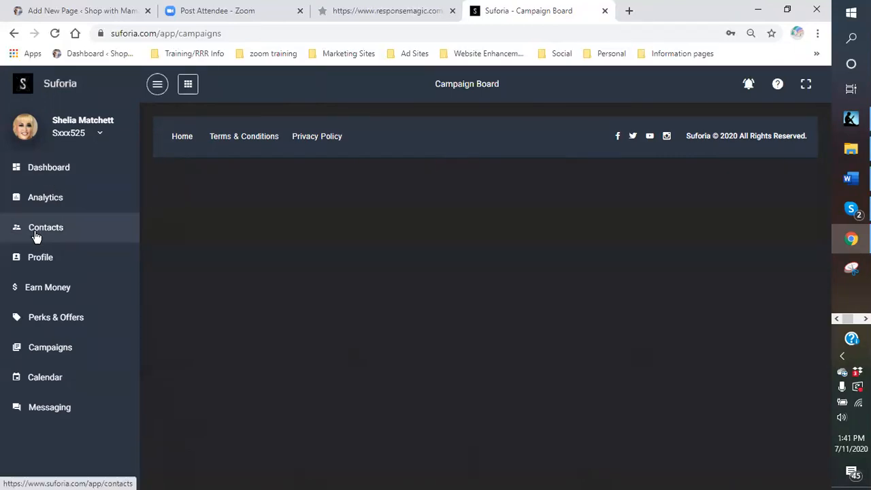
Review the dashboard's social accounts, messages, job board, perks and affiliate opportunities sections.
left_click(39, 171)
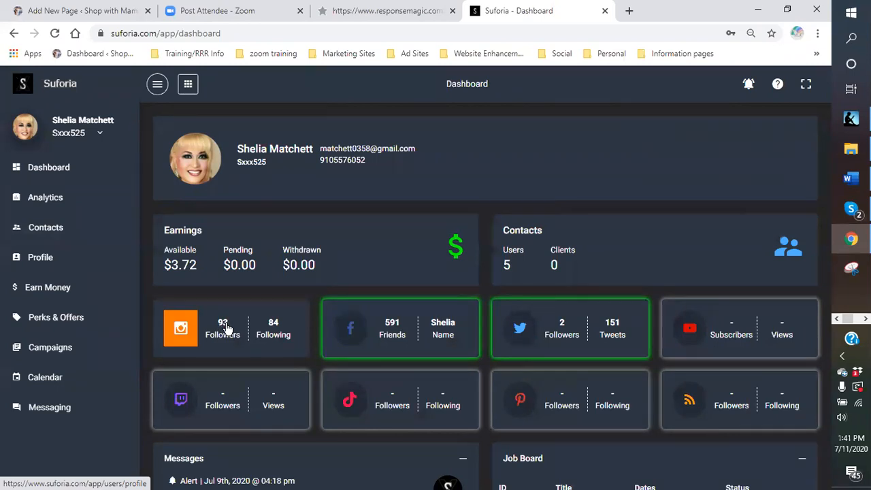
scroll(227, 328, "down", 2)
scroll(228, 327, "up", 2)
scroll(254, 347, "down", 2)
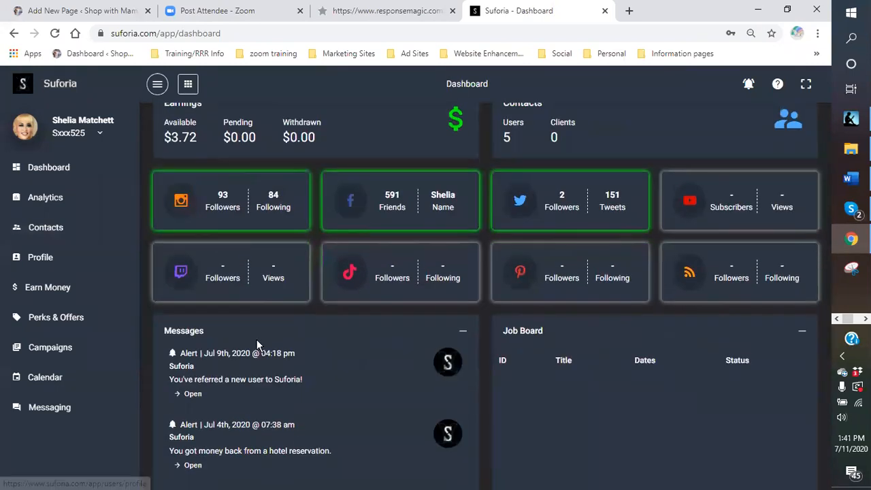
scroll(329, 326, "down", 2)
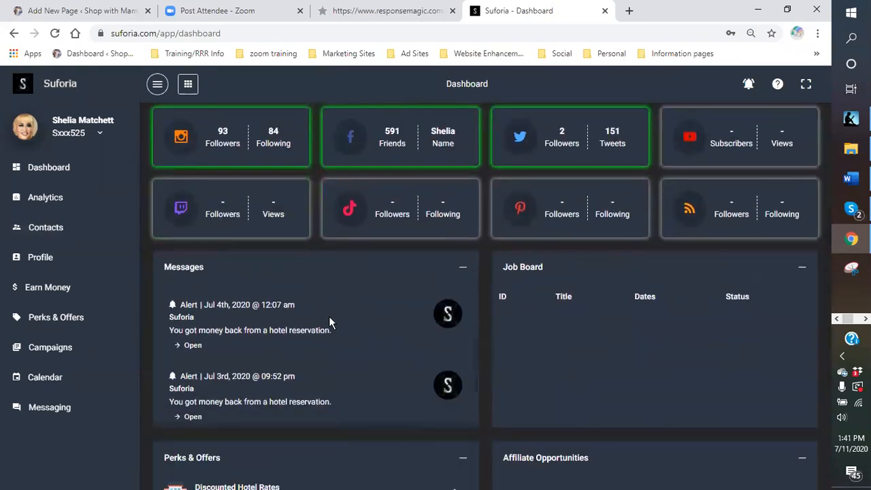
scroll(558, 358, "down", 2)
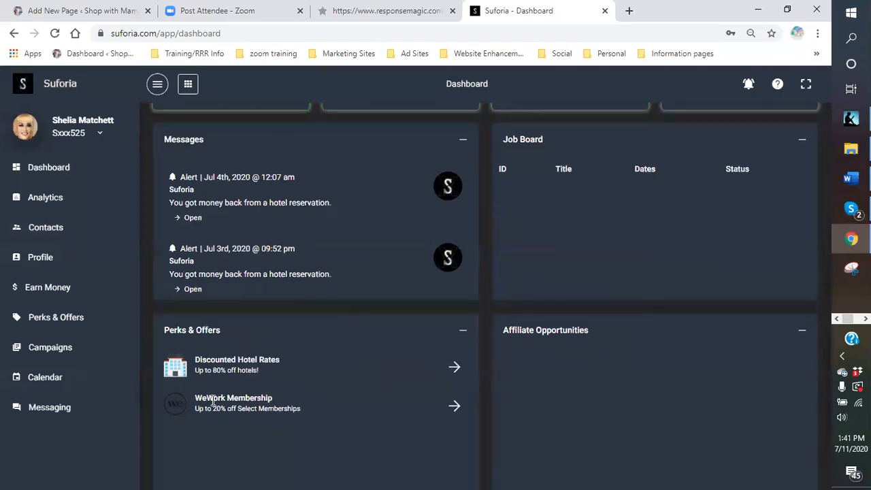
left_click(808, 366)
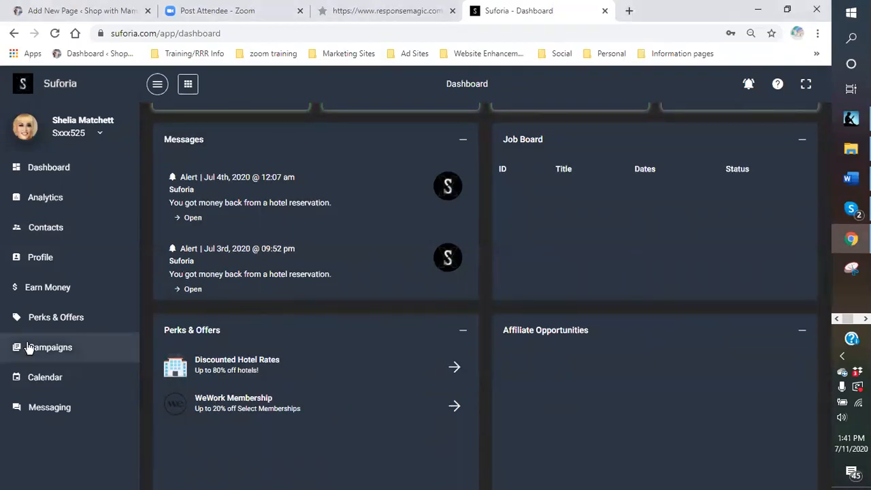
scroll(197, 238, "up", 2)
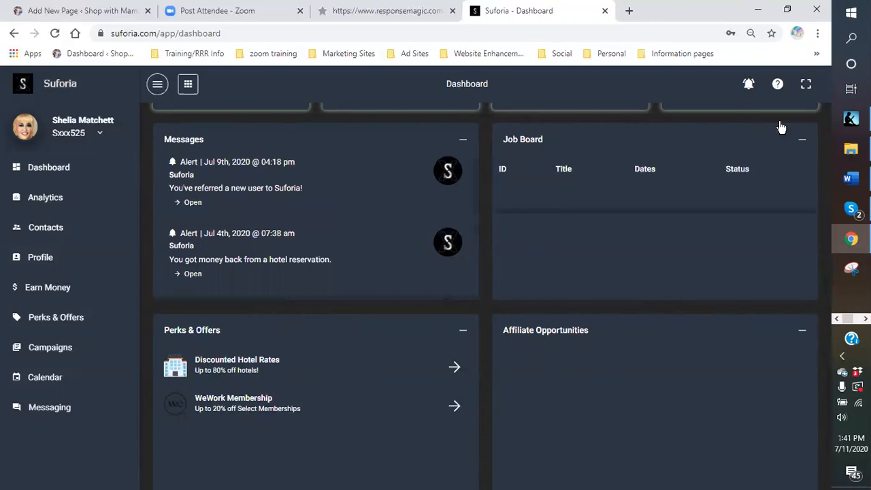
Close the Suforia page and start a new opt-in form in ResponseMagic.
left_click(604, 13)
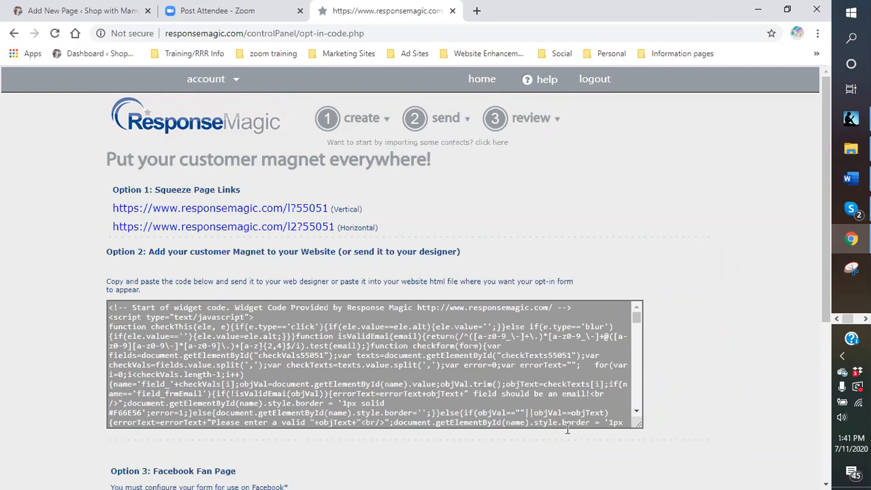
left_click(363, 121)
mouse_move(368, 116)
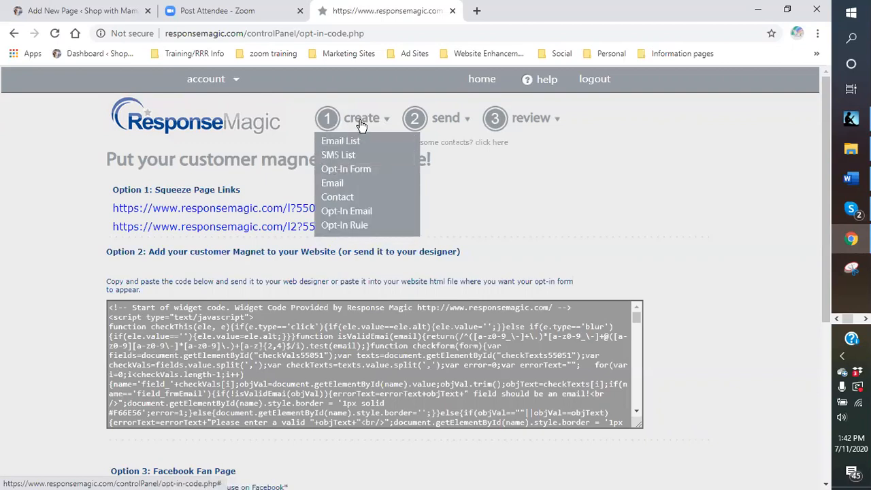
left_click(354, 173)
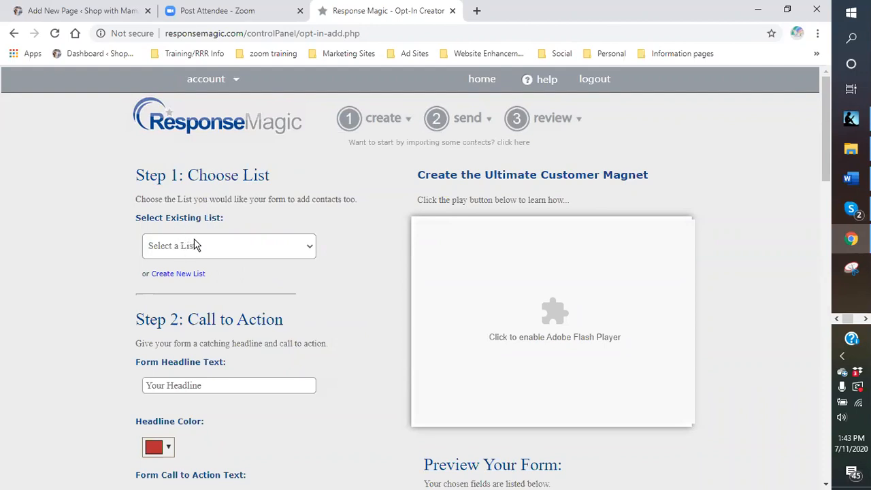
Set the opt-in form to use a new contact list named "Seafood Lovers" instead of an existing one.
left_click(308, 246)
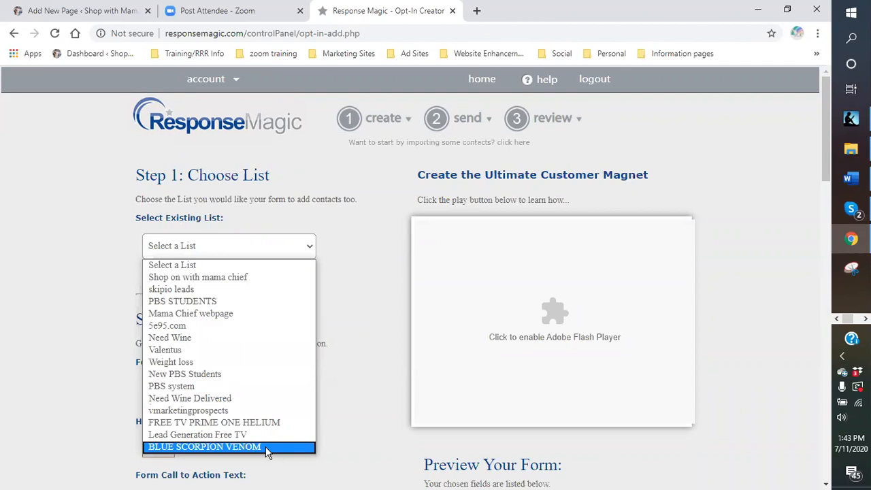
left_click(335, 242)
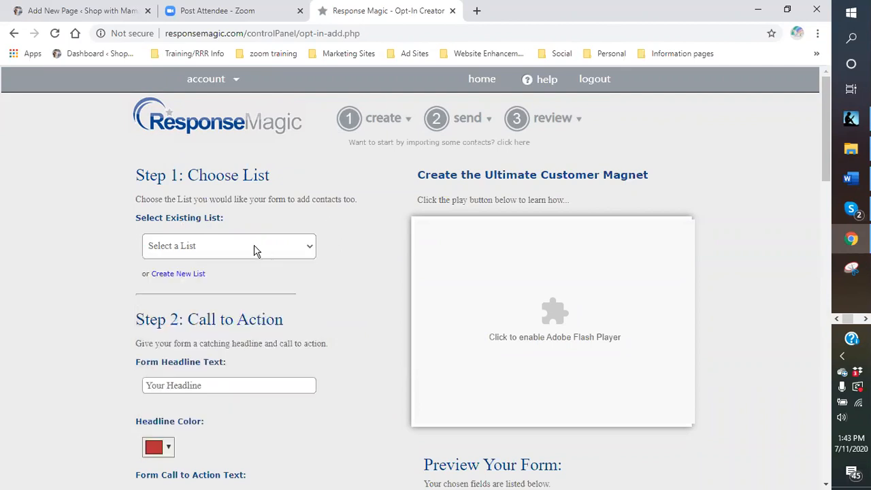
left_click(203, 278)
left_click(193, 328)
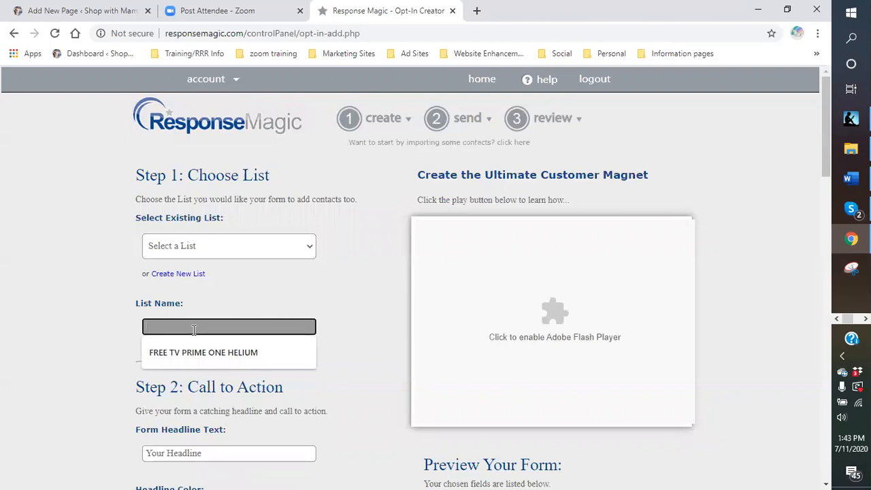
type("Sea")
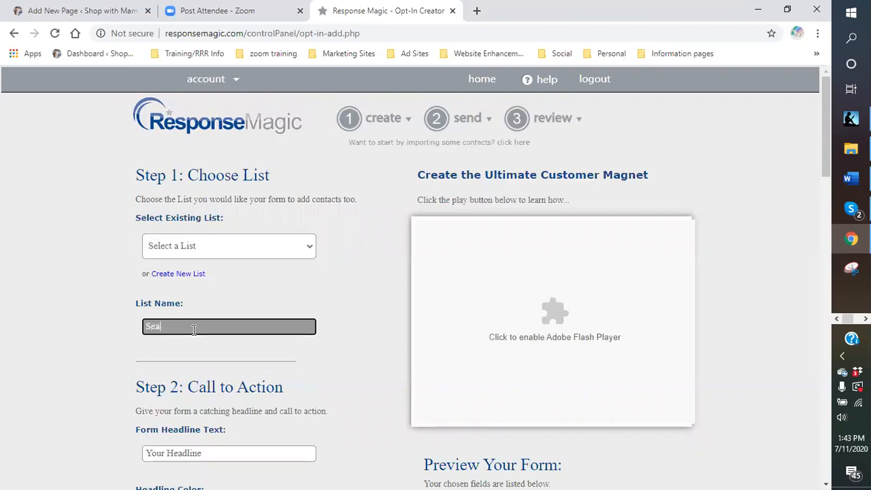
type("food and Vegan")
key("BackSpace")
key("BackSpace")
key("BackSpace")
key("BackSpace")
key("BackSpace")
key("BackSpace")
key("BackSpace")
key("BackSpace")
key("BackSpace")
type("Lovers")
Replace the form's placeholder headline with "DO YOU LOVE YOUR SEAFOOD!!!".
scroll(259, 321, "down", 1)
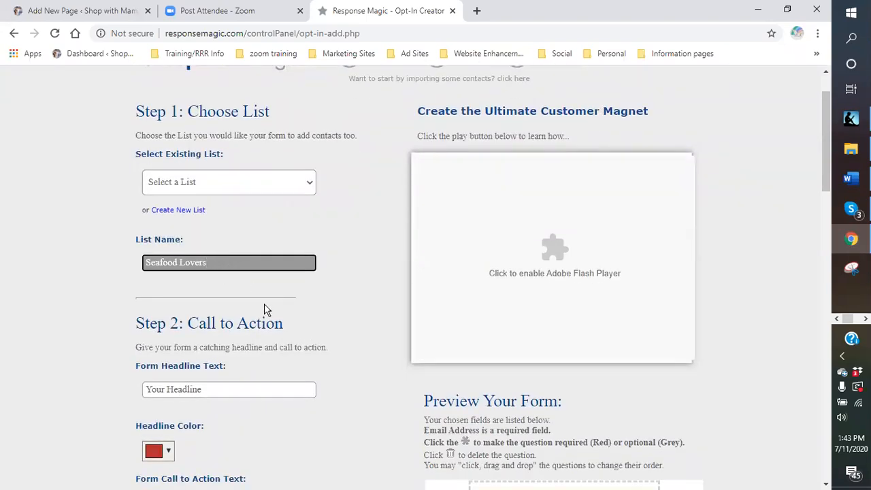
scroll(265, 309, "down", 2)
scroll(252, 279, "up", 1)
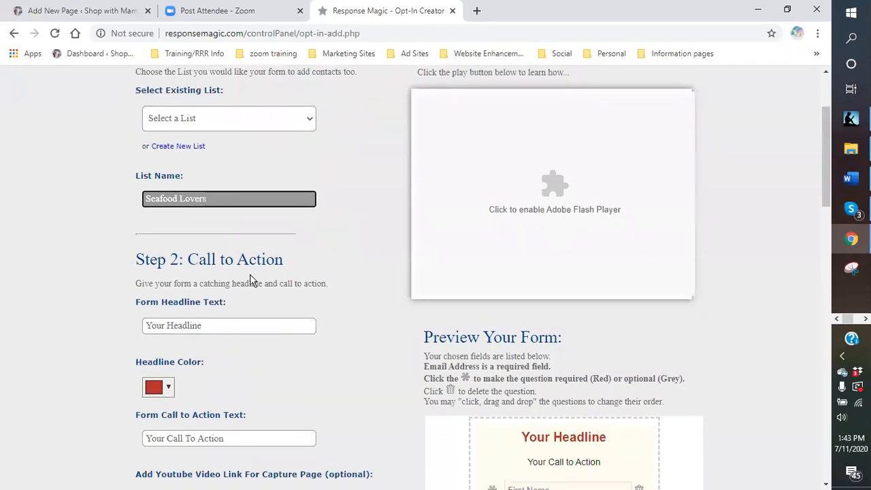
scroll(247, 289, "down", 1)
scroll(208, 245, "down", 1)
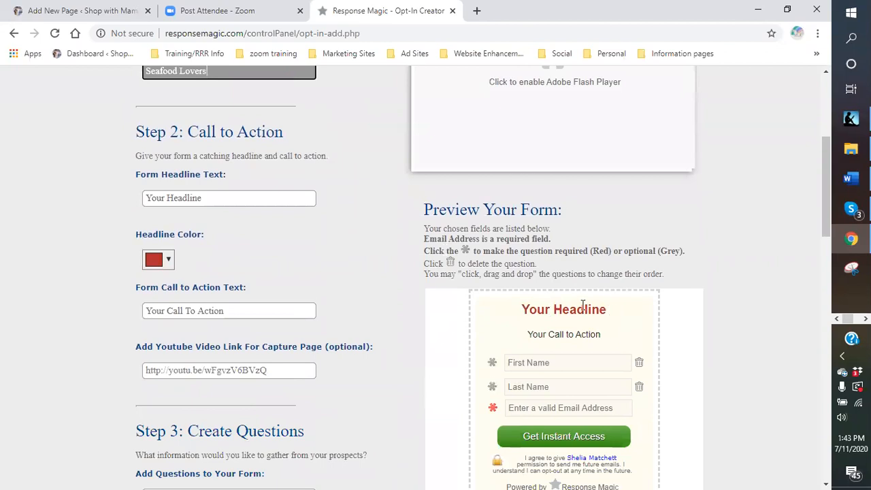
triple_click(207, 197)
key("BackSpace")
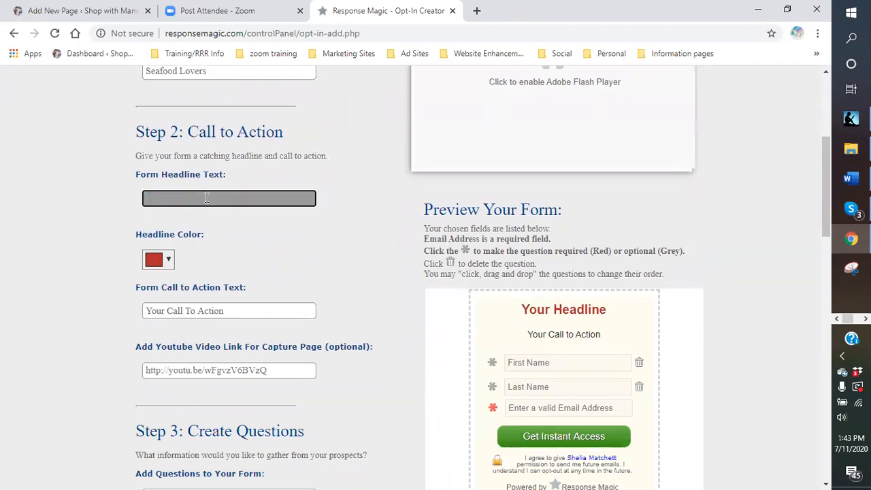
type("DO YOU LO")
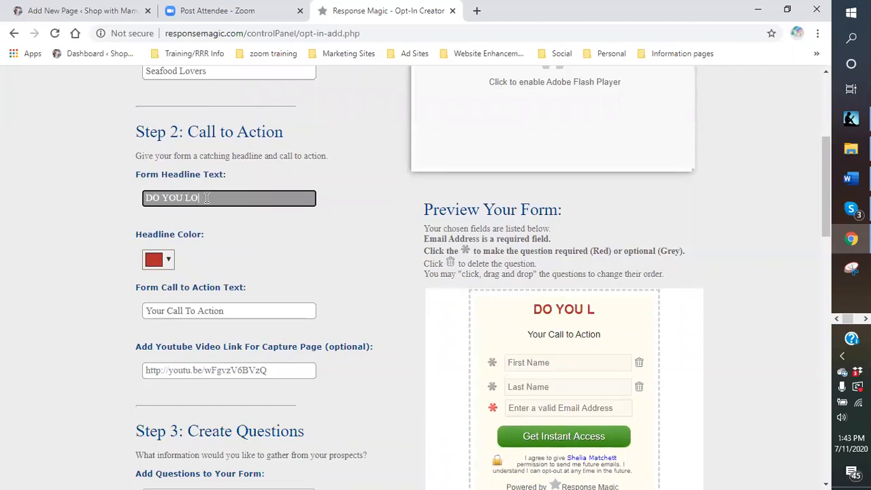
type("VE YOUR SEAFOOD!!!")
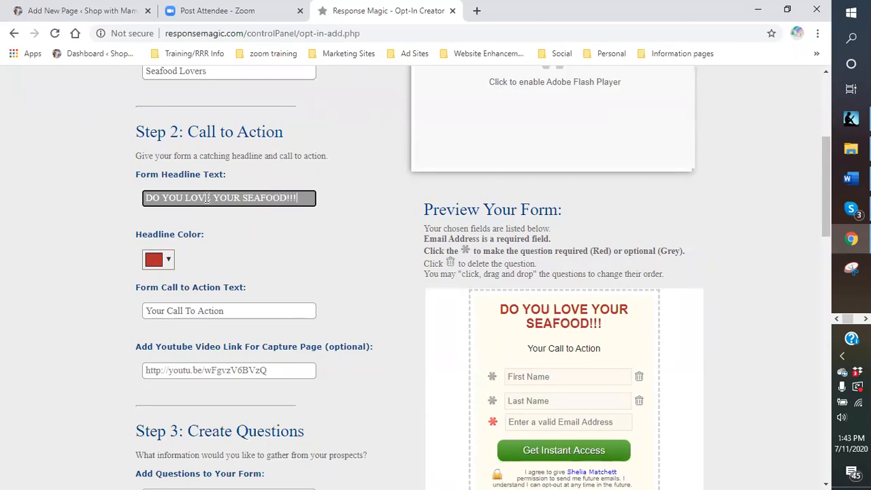
Change the form's headline color to blue, #1b2aea.
left_click(168, 260)
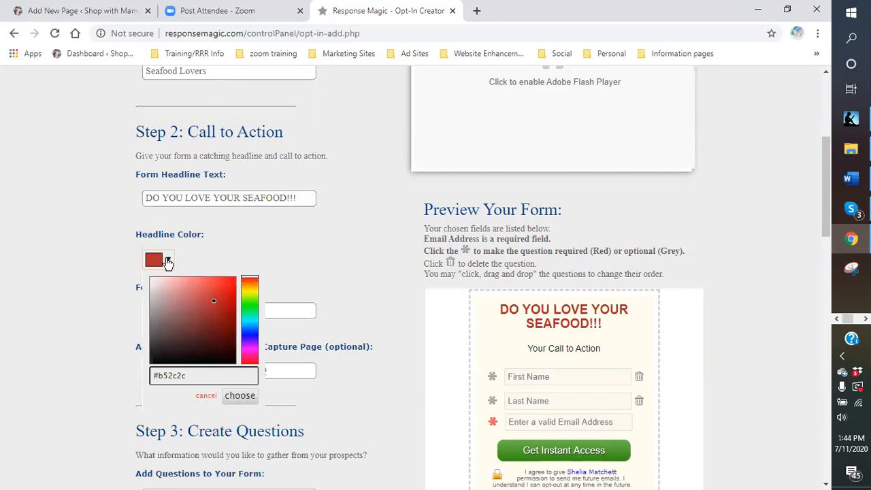
left_click(250, 333)
mouse_move(216, 302)
left_mouse_down()
mouse_move(227, 307)
mouse_move(230, 291)
mouse_move(214, 288)
mouse_move(227, 289)
left_mouse_up()
left_click(251, 400)
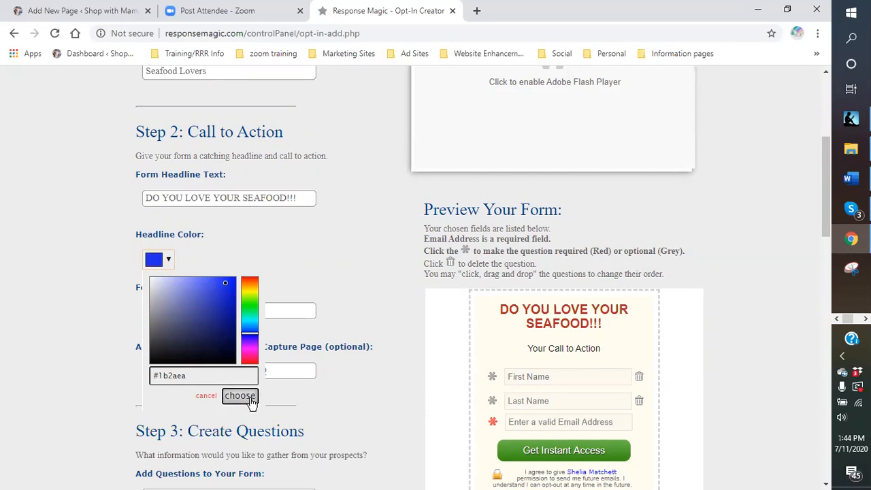
left_click(251, 400)
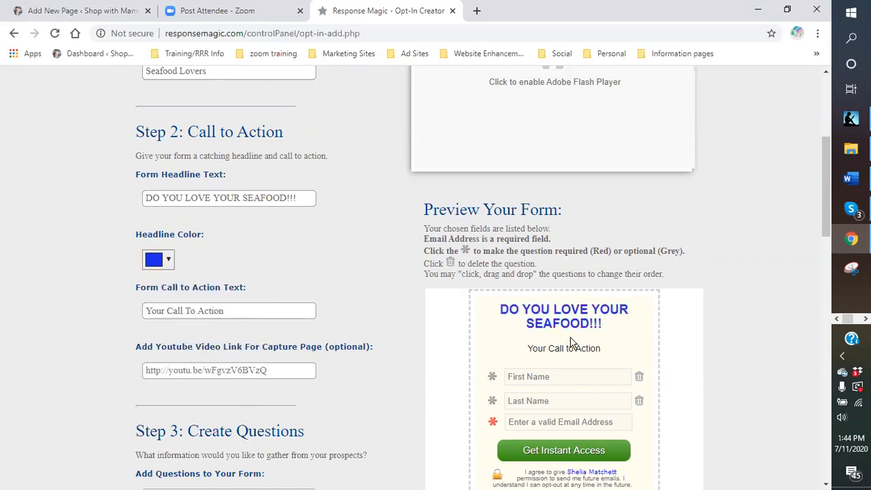
Replace the form's placeholder call to action text with "Have your Salmon and Seafood Delivered to your Door!!!".
triple_click(199, 310)
key("BackSpace")
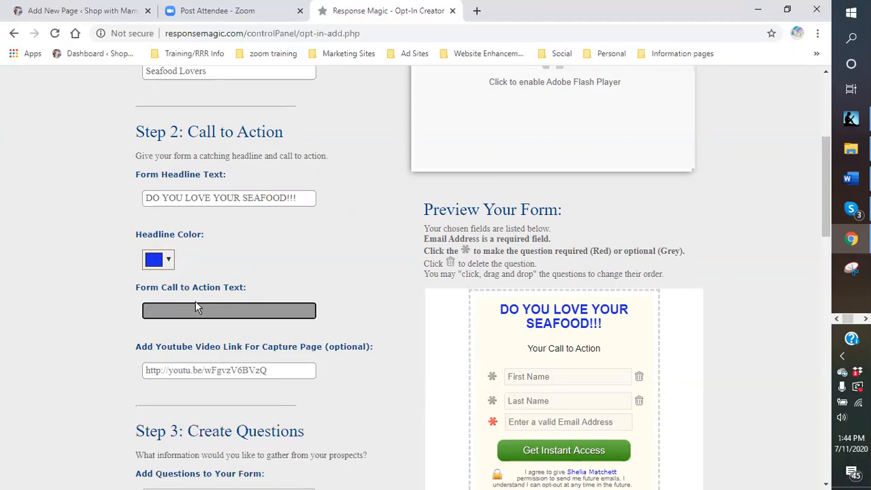
type("Have you r salmon")
key("BackSpace")
key("BackSpace")
key("BackSpace")
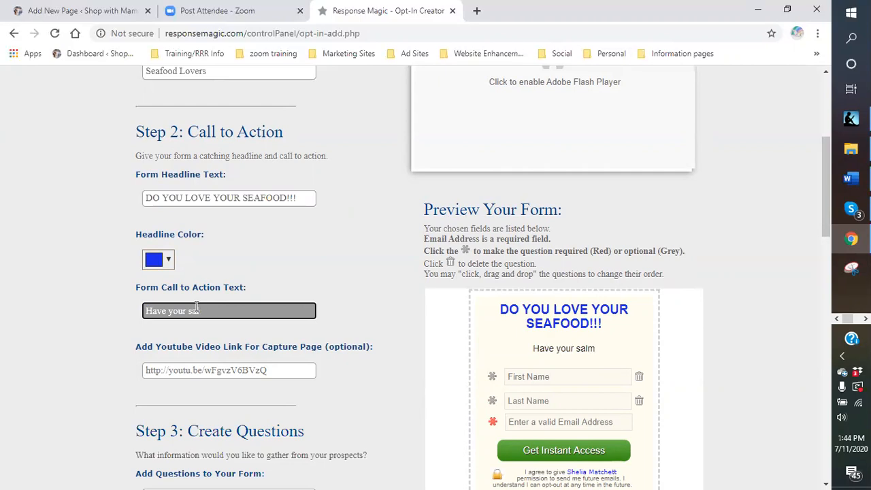
type("lmon")
key("BackSpace")
key("BackSpace")
key("BackSpace")
key("BackSpace")
key("BackSpace")
key("BackSpace")
type("Salmon and ")
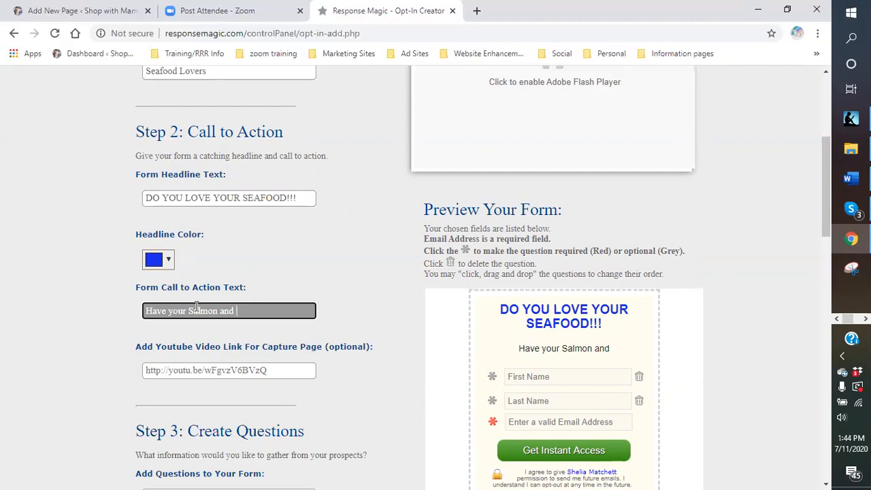
type("sea")
key("BackSpace")
key("BackSpace")
key("BackSpace")
type("Seafood Delivered to your Door")
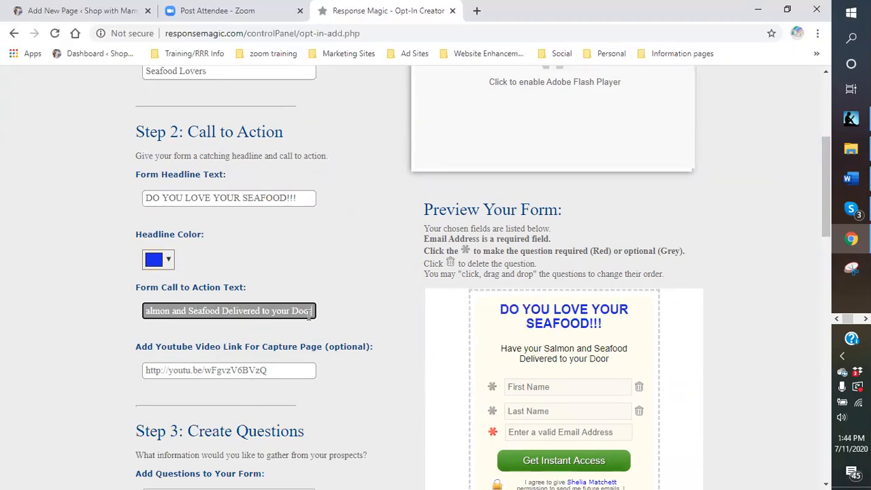
type("!!!")
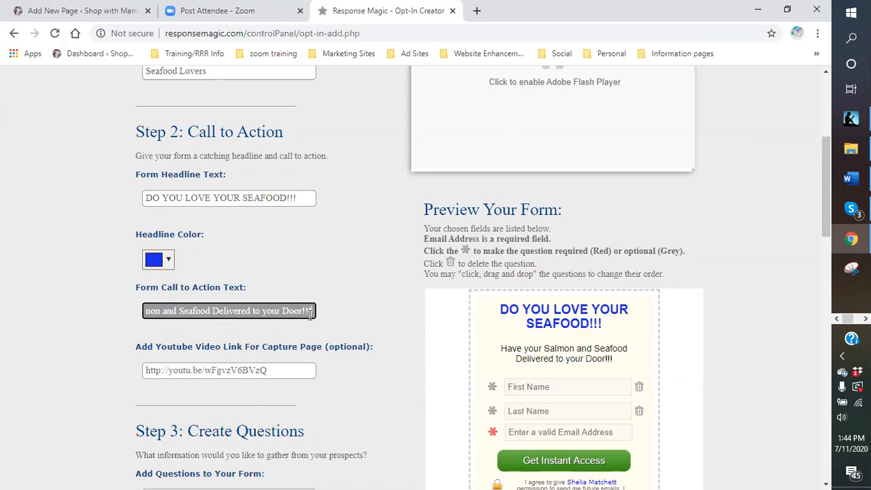
Make the First Name and Last Name questions required in the form preview.
scroll(225, 297, "down", 1)
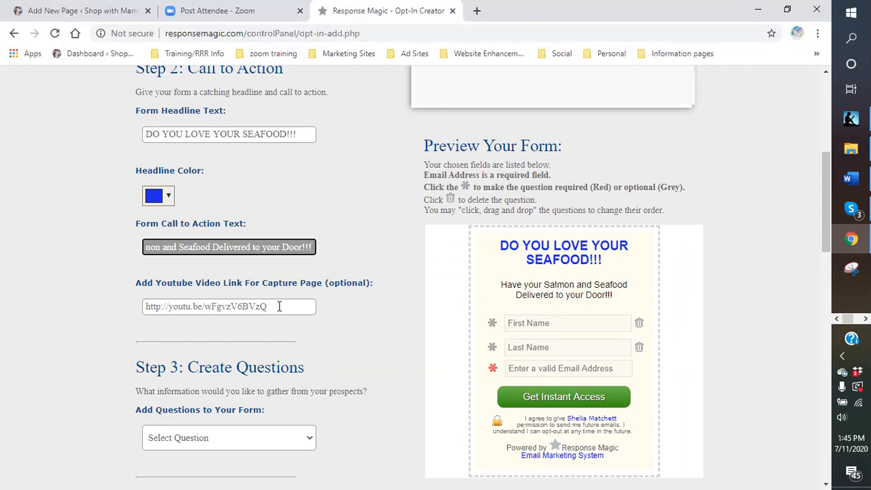
scroll(279, 306, "down", 1)
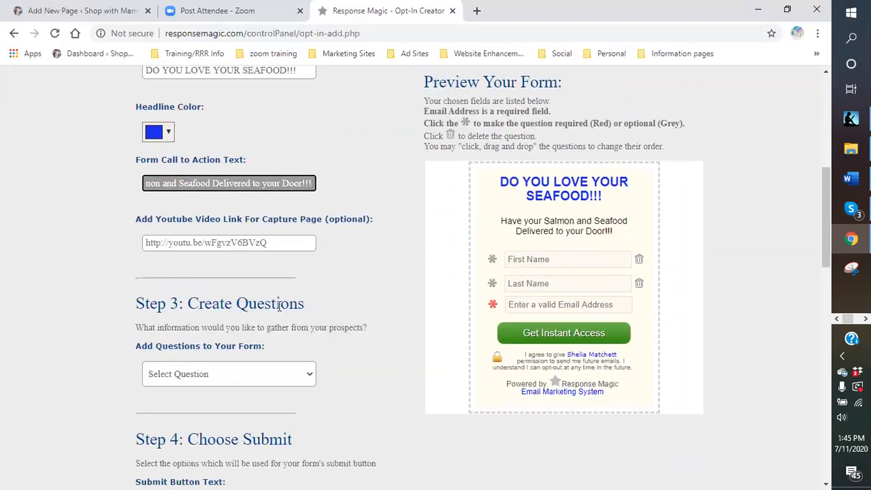
scroll(280, 306, "down", 1)
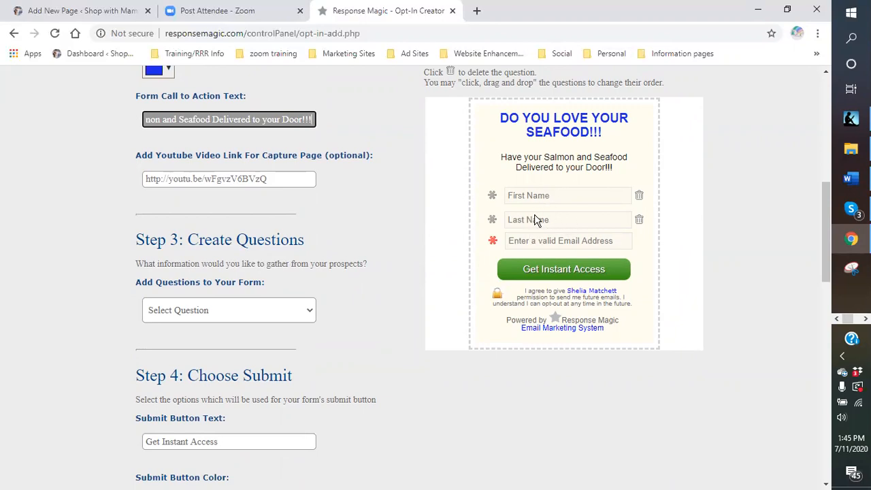
left_click(491, 197)
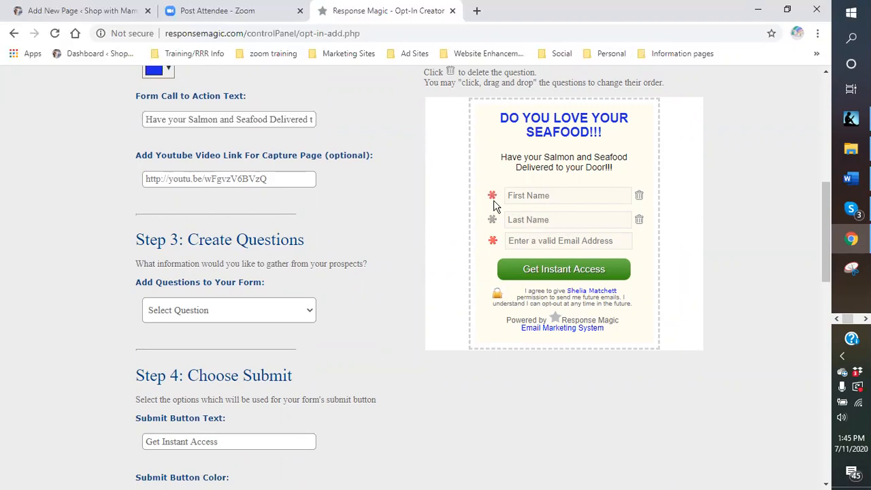
left_click(492, 219)
Add the Telephone and State fields to the form's questions and make State required.
left_click(307, 313)
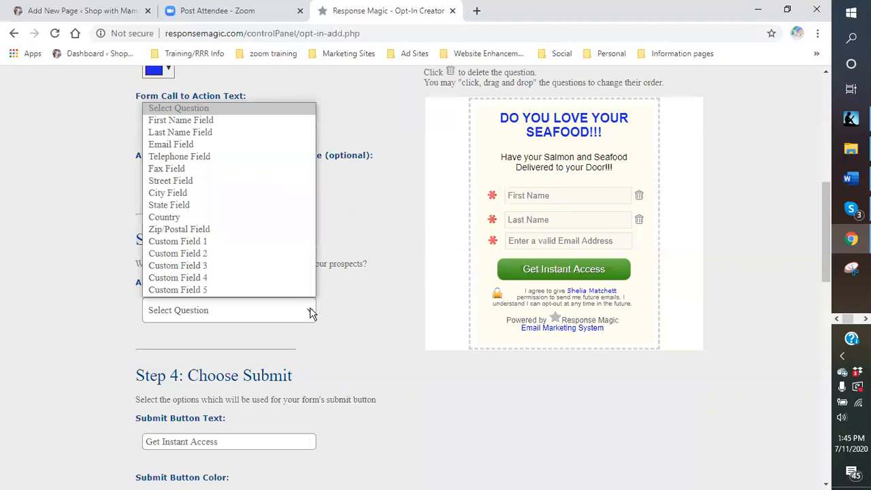
left_click(220, 159)
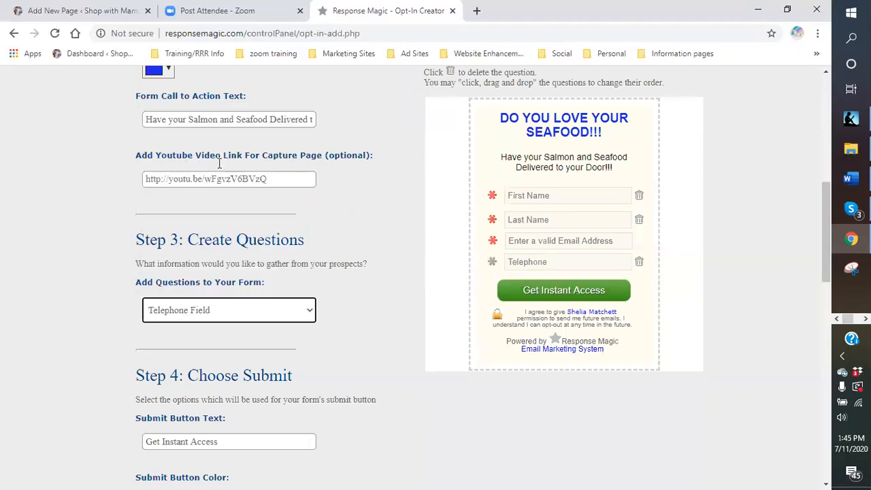
left_click(311, 311)
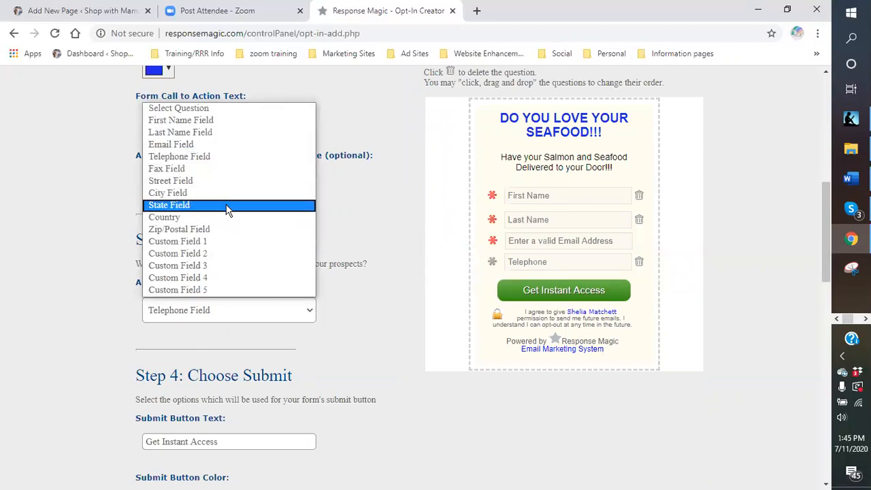
left_click(228, 206)
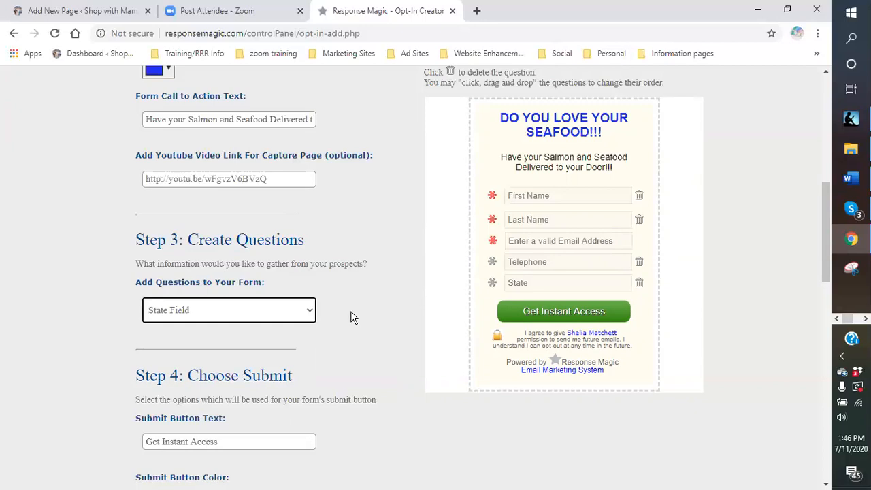
scroll(352, 317, "down", 1)
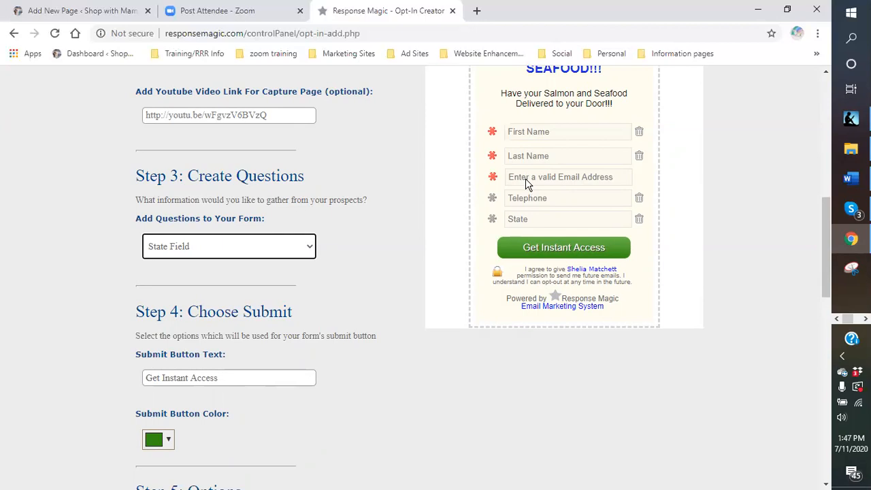
left_click(493, 223)
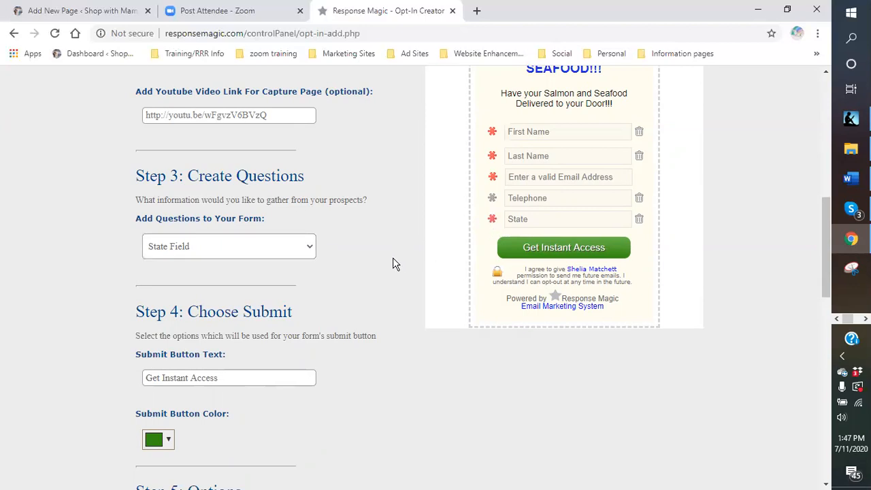
left_click(304, 249)
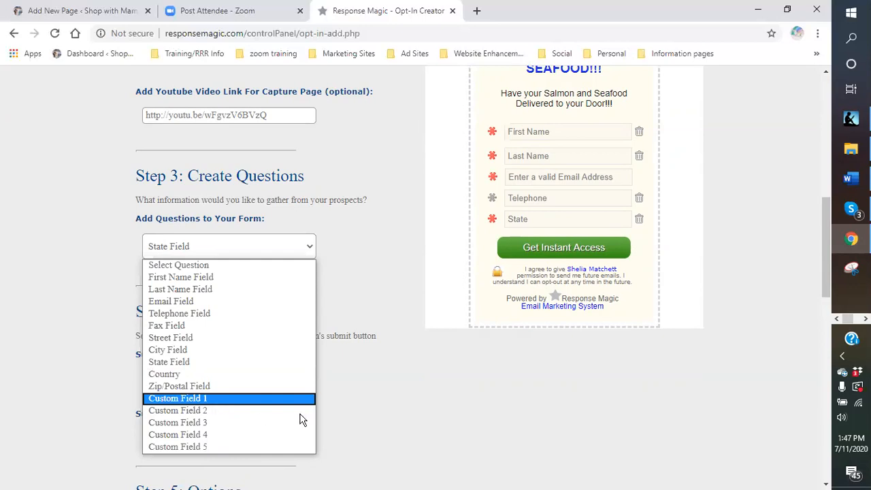
left_click(393, 404)
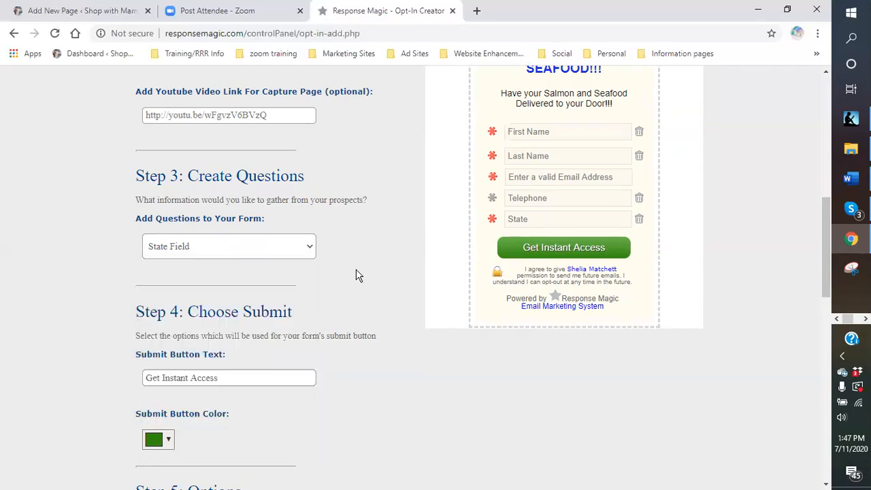
Set the submit button text to "TIME TO ENJOY YOUR SEAFOOD" and submit the opt-in form.
scroll(340, 273, "down", 2)
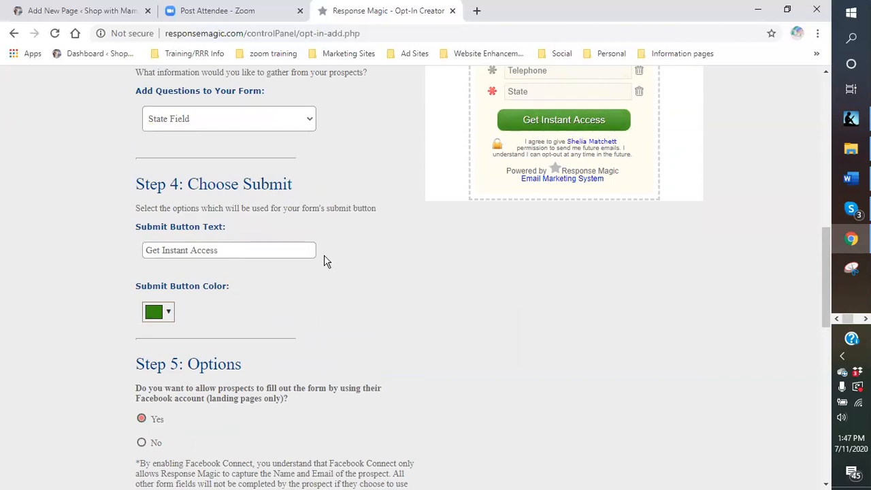
scroll(286, 299, "up", 1)
left_click(239, 313)
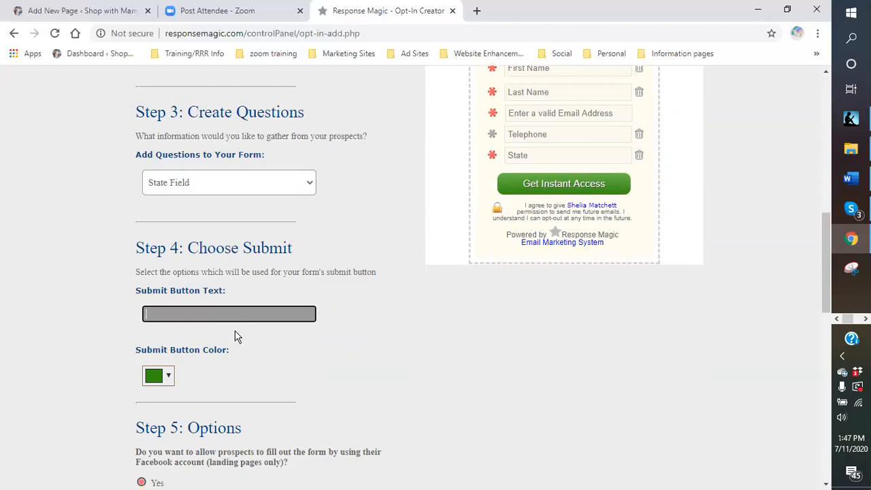
scroll(435, 301, "up", 3)
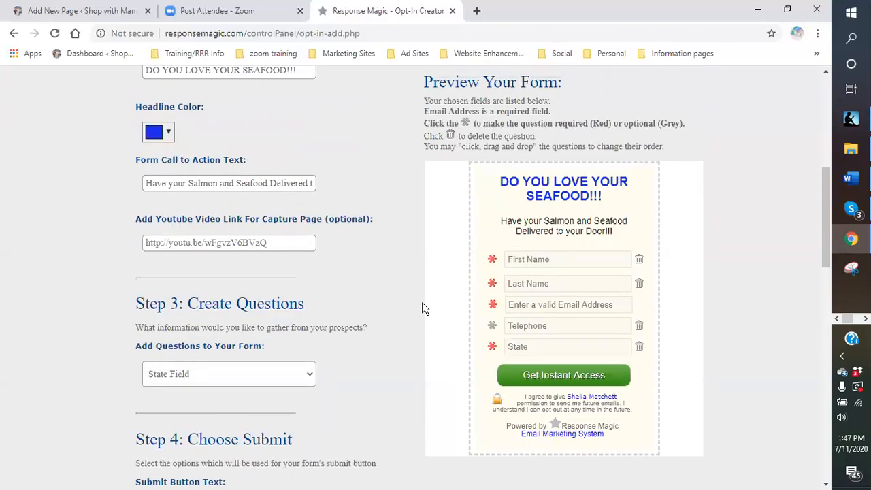
scroll(422, 308, "down", 2)
scroll(479, 169, "up", 1)
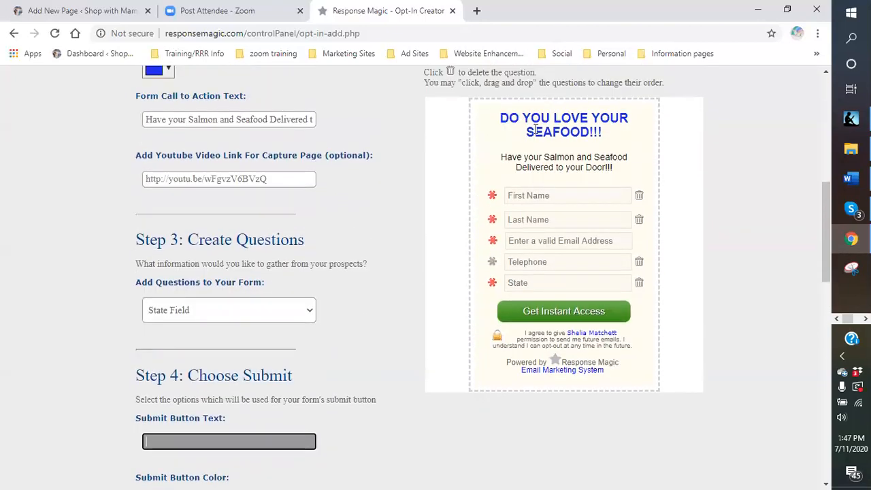
left_click(226, 444)
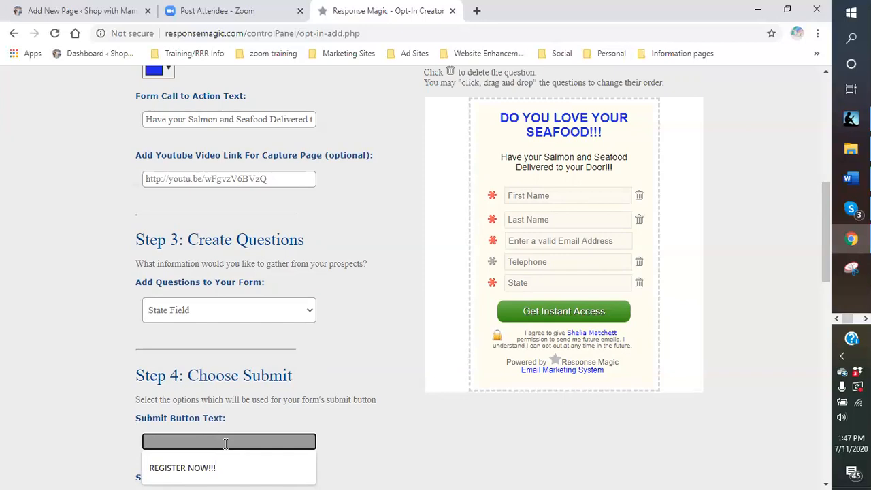
type("sIG")
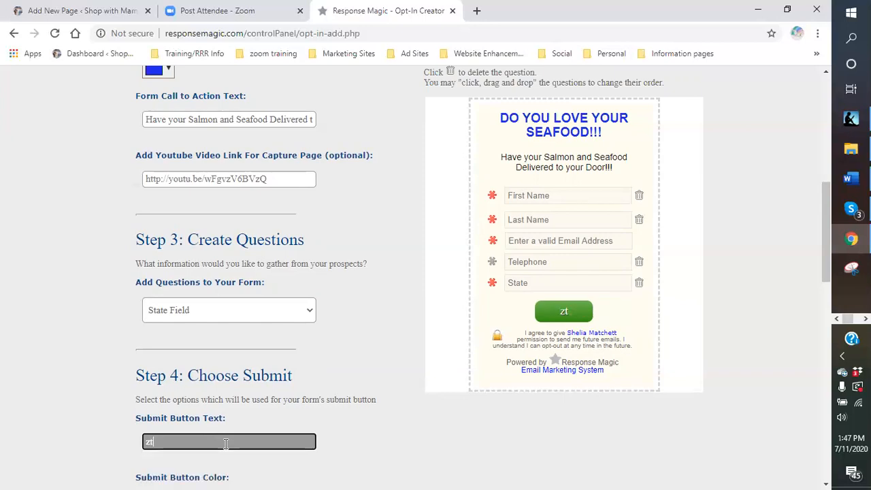
key("BackSpace")
key("BackSpace")
key("BackSpace")
type("TIME")
key("BackSpace")
type("E")
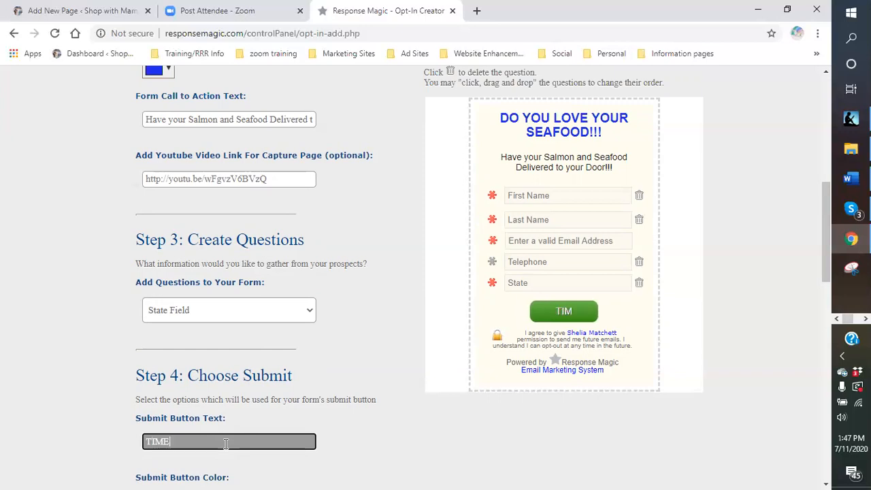
type(" TO EJ")
type("OY")
key("BackSpace")
key("BackSpace")
key("BackSpace")
type("NJOY YOUR SEAFF")
key("BackSpace")
key("BackSpace")
type("FOOD")
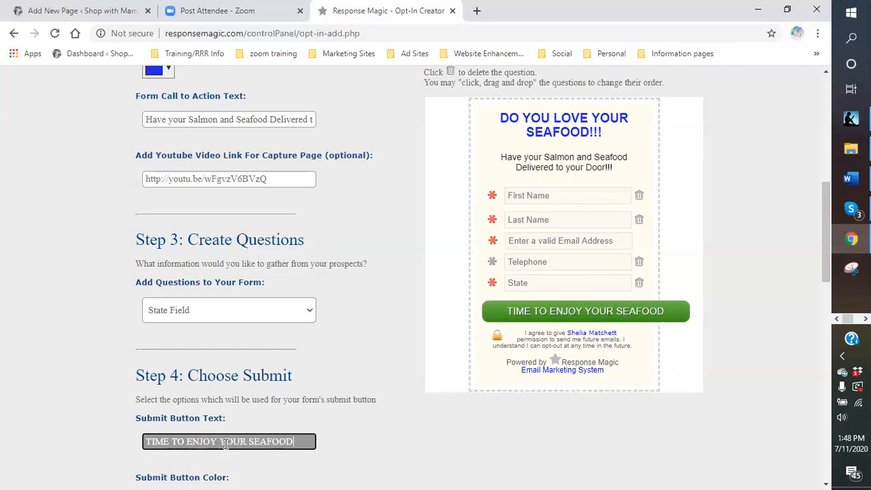
key("Return")
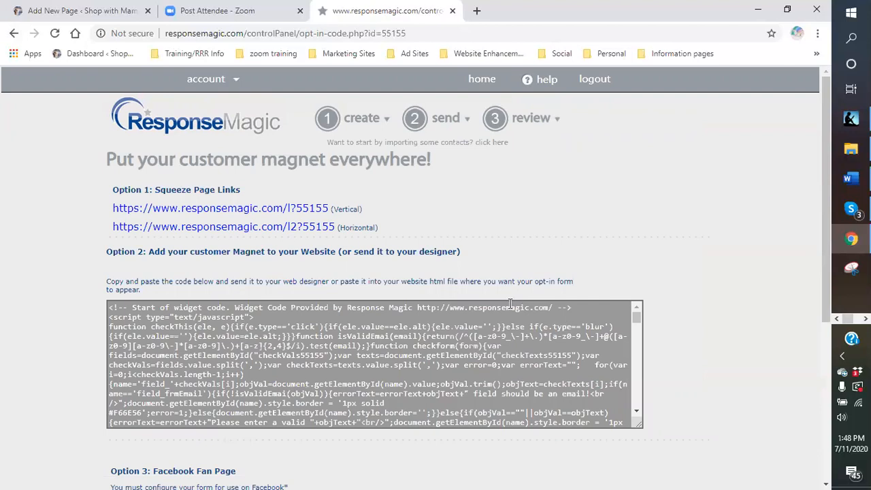
Open the form's vertical squeeze page to check its layout, and return to the page with the form's links and code.
scroll(423, 233, "down", 3)
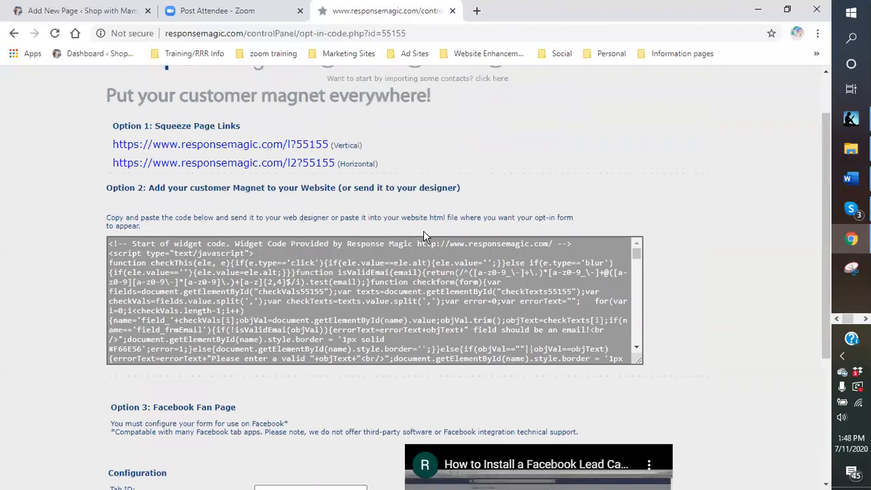
scroll(354, 269, "up", 4)
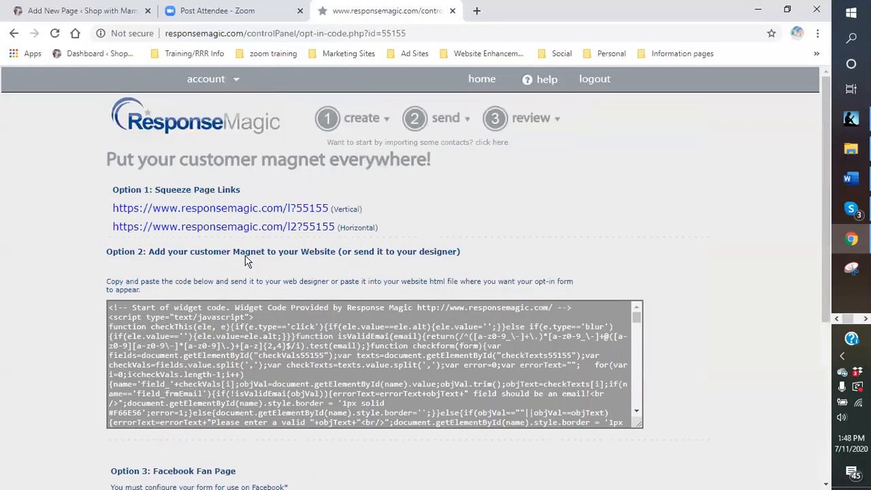
left_click(228, 210)
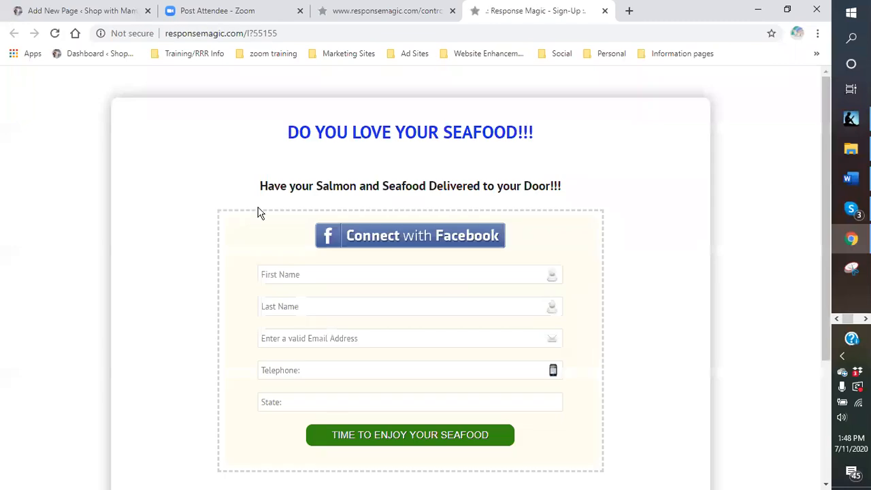
scroll(558, 292, "down", 2)
scroll(561, 266, "up", 2)
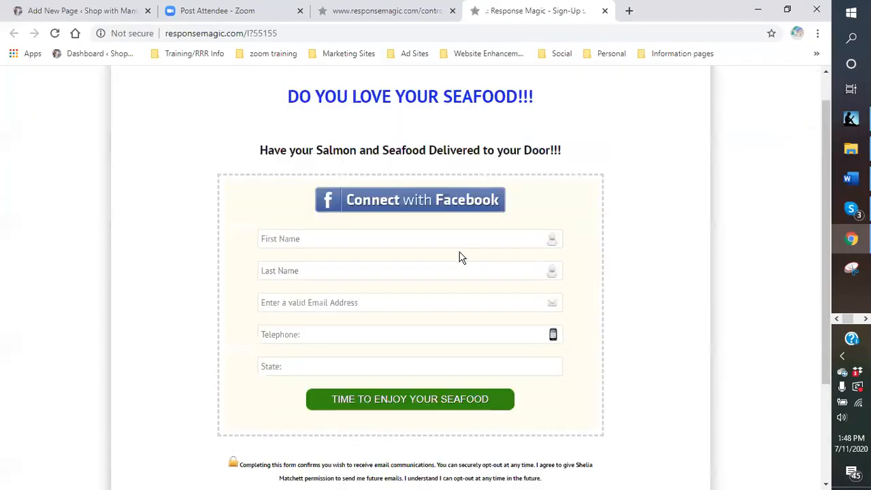
left_click(361, 10)
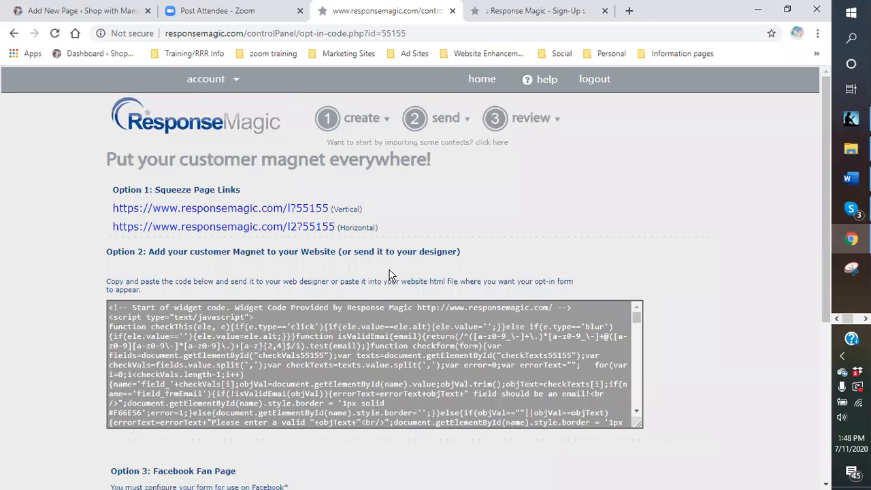
Start a new opt-in form and choose the existing Seafood Lovers list for its contacts.
mouse_move(415, 112)
mouse_move(551, 121)
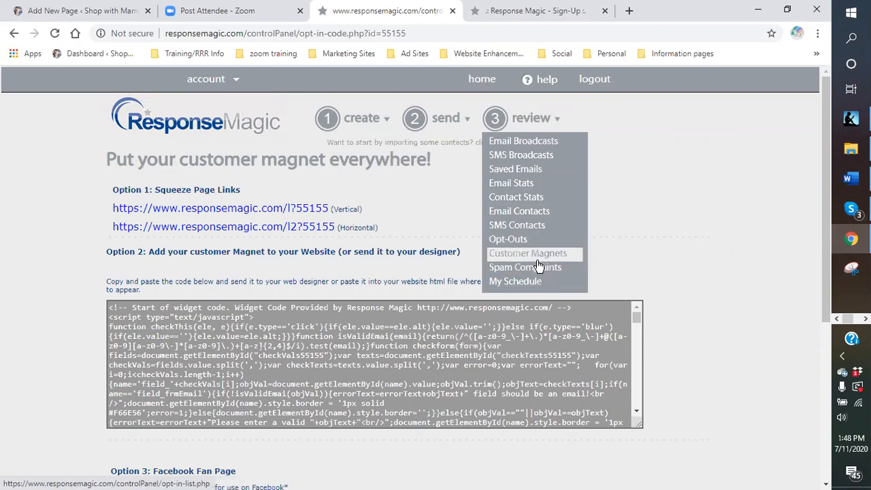
mouse_move(441, 124)
mouse_move(345, 130)
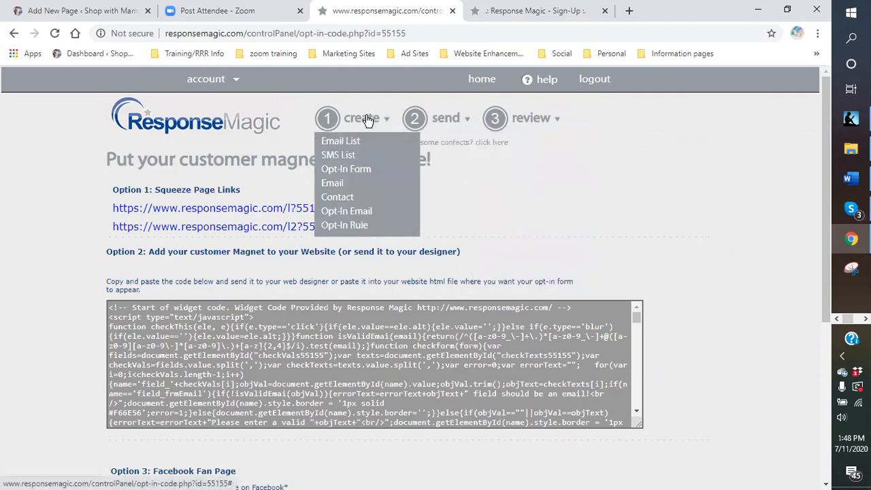
left_click(365, 170)
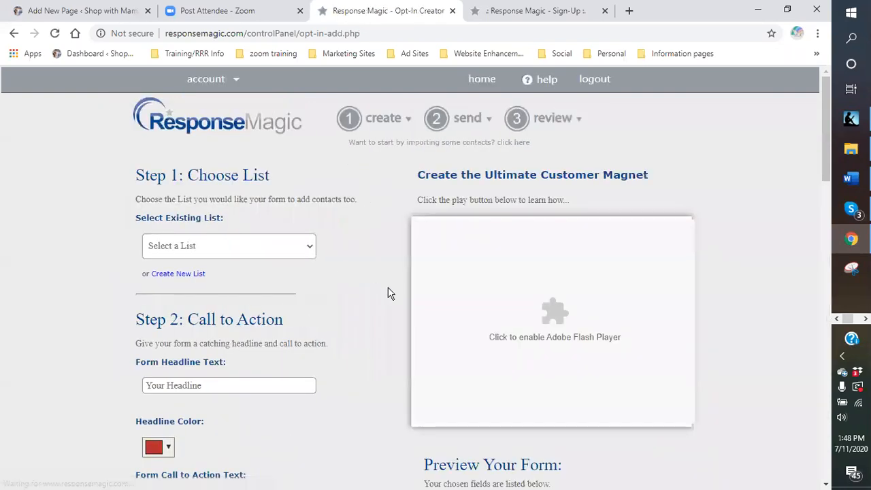
left_click(306, 246)
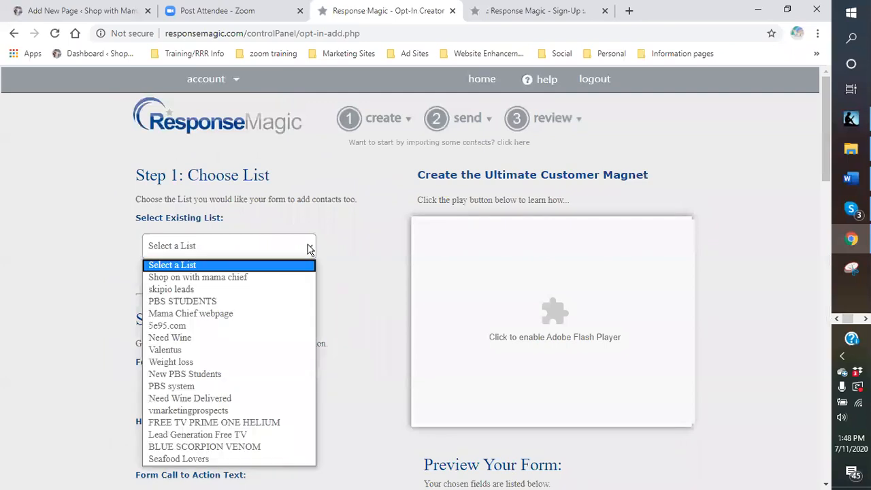
left_click(198, 459)
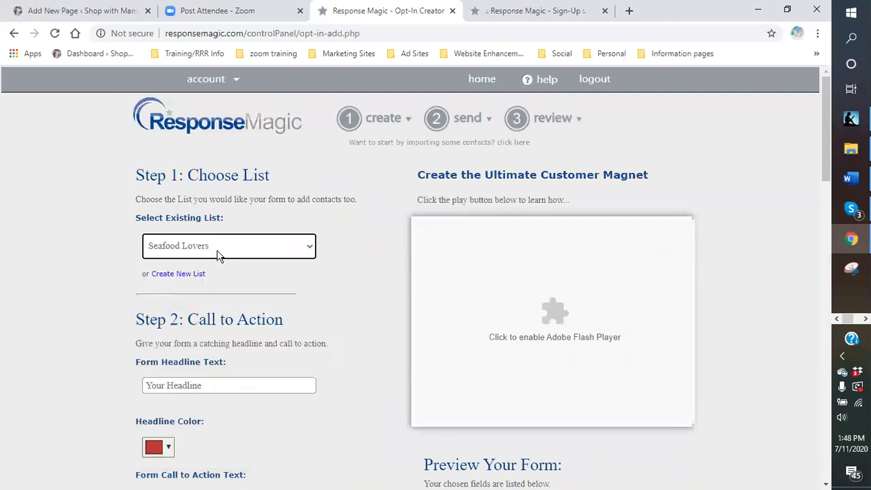
Set the form headline text to "CALLING ALL SEAFOOD LOVERS".
left_click(221, 386)
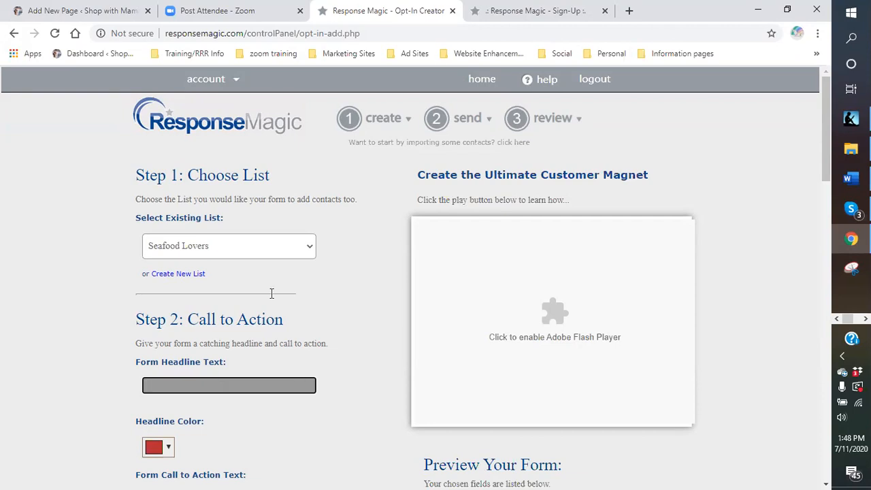
left_click(529, 10)
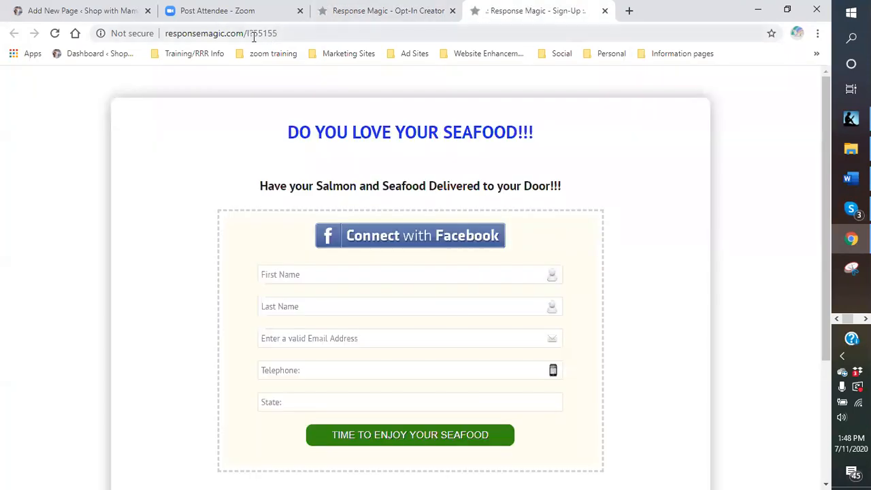
left_click(352, 12)
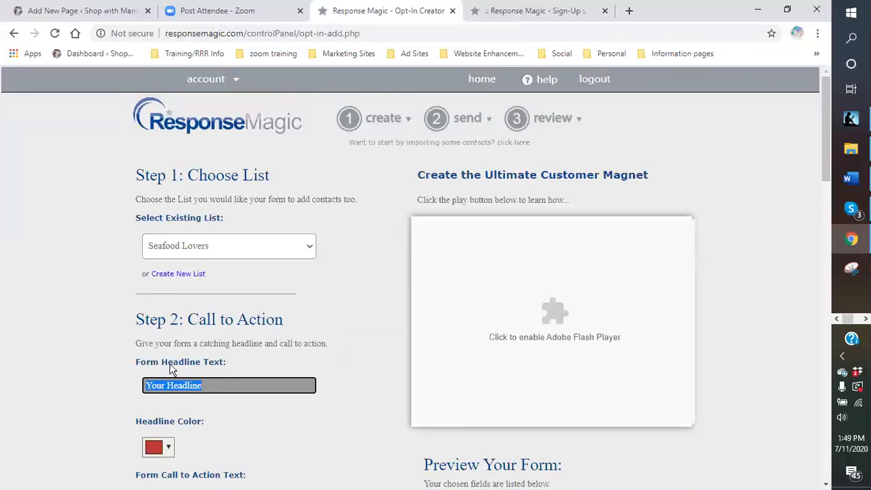
key("BackSpace")
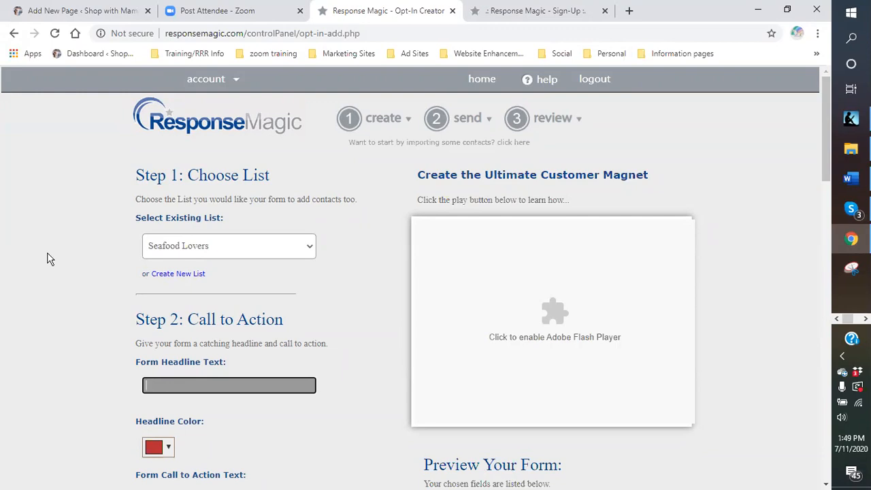
type("CALLING")
scroll(350, 274, "down", 2)
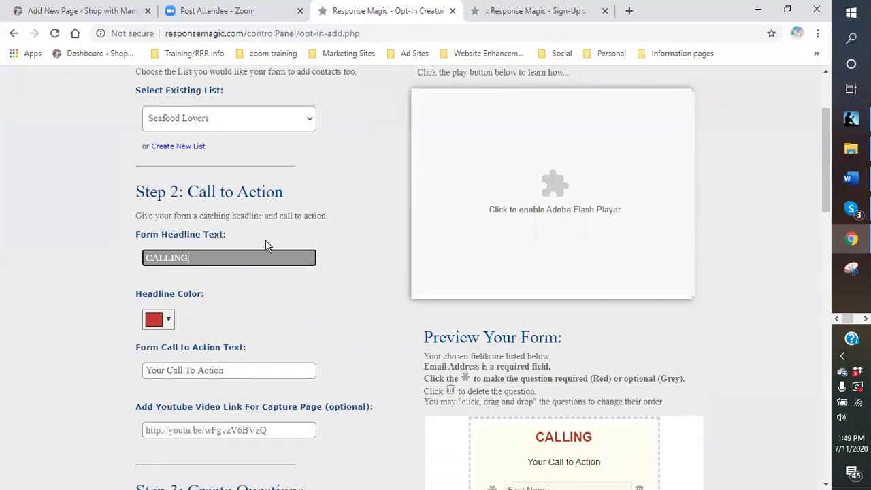
type("ALL SEAR")
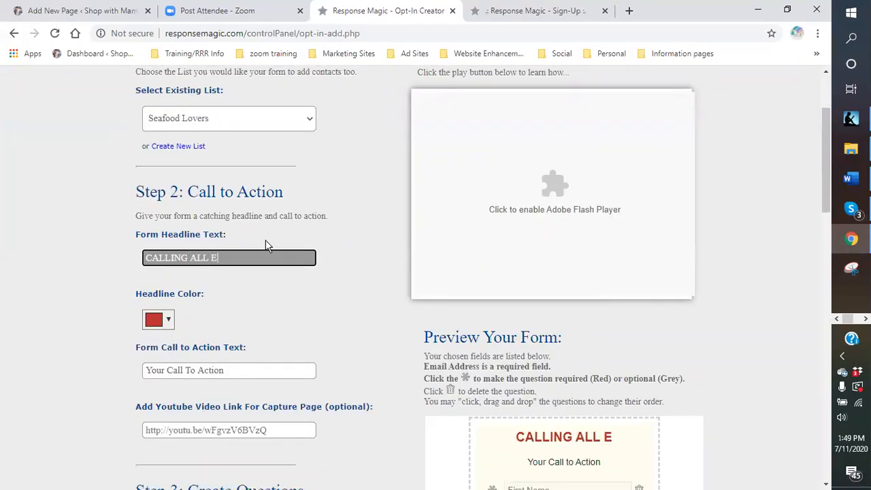
key("BackSpace")
type("FOOD LOVERS")
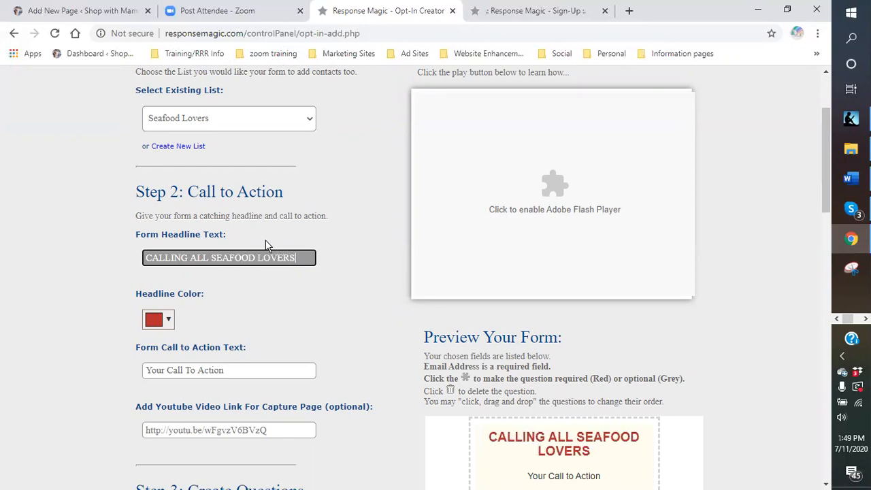
Change the headline color to a bright blue.
left_click(166, 324)
left_click(249, 391)
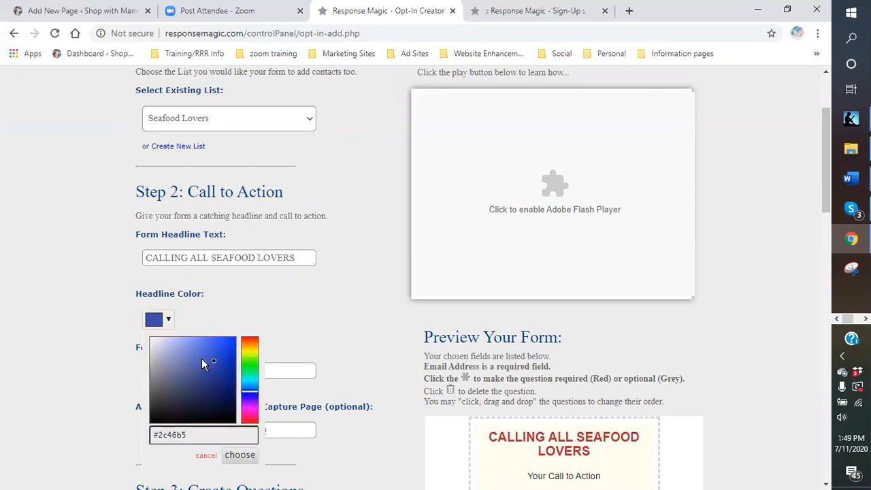
left_click_drag(212, 359, 230, 348)
left_click(240, 456)
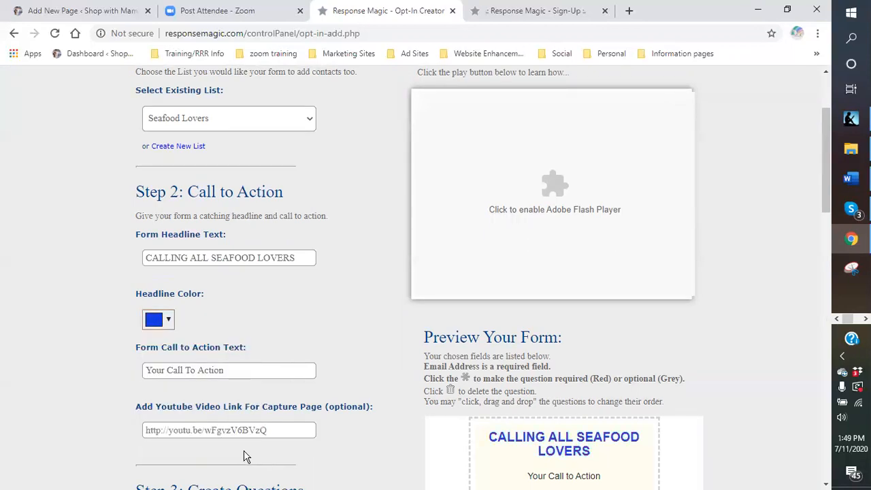
Set the form's call to action text to "HAVE YOUR SEAFOOD DELIVERED TO YOUR DOOR".
left_click(223, 374)
type("H")
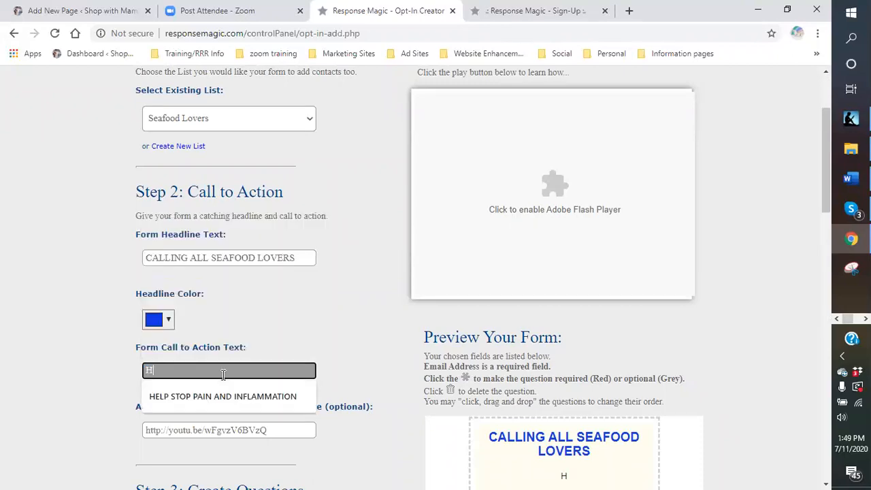
type("AVE YOUR S")
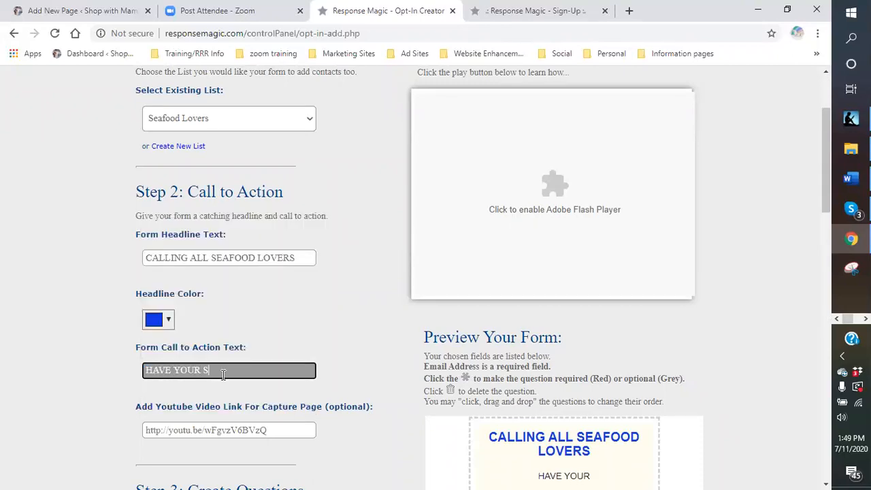
type("EAFOOD DELIVE")
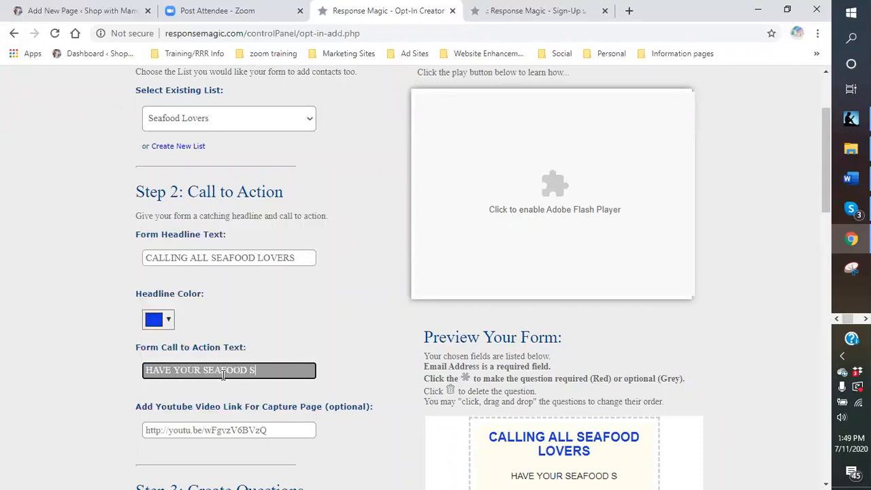
type("D ")
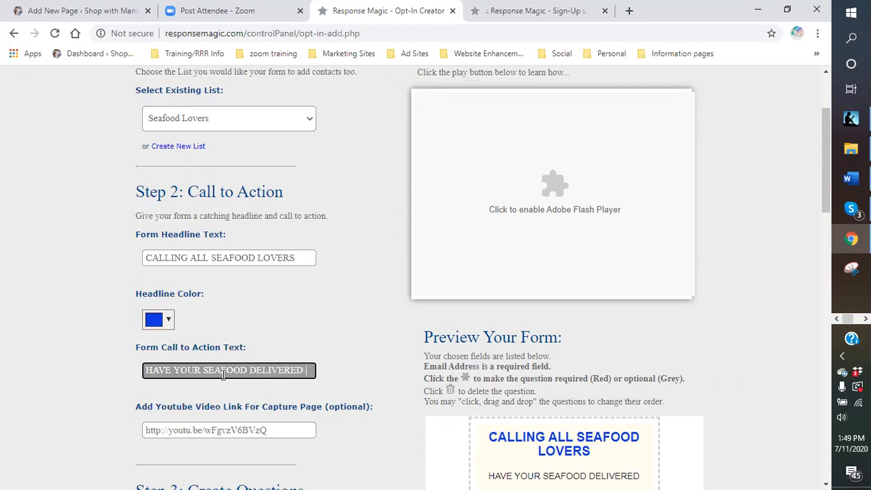
type("TO YOUR DOOR")
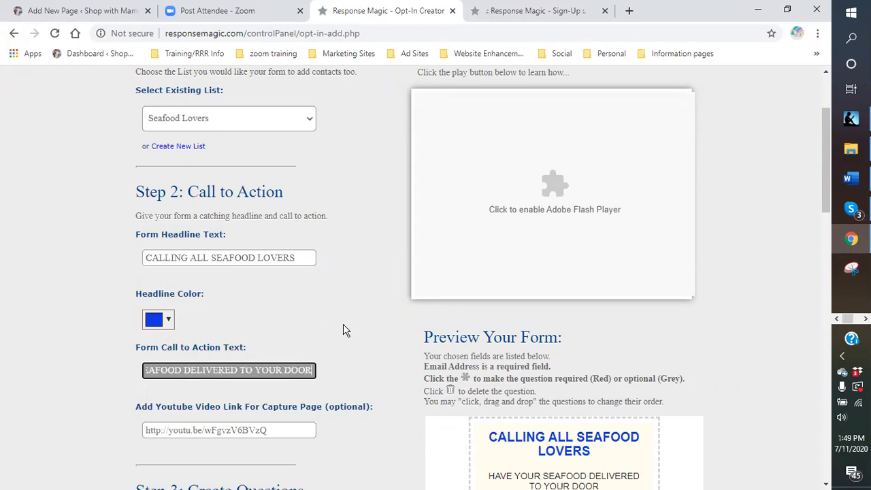
Make the First Name and Last Name questions required in the new form's preview.
scroll(344, 324, "down", 4)
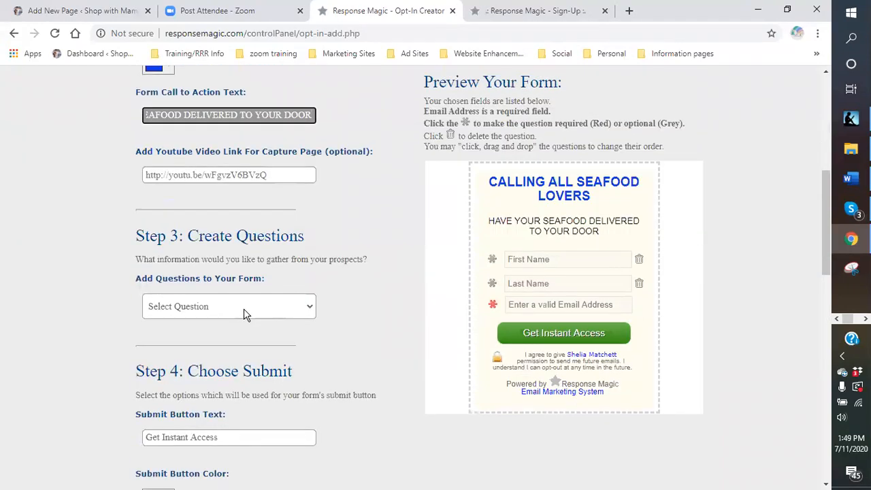
left_click(316, 309)
left_click(492, 259)
left_click(493, 283)
Add the Telephone and State fields to the new form's questions and make State required.
left_click(310, 308)
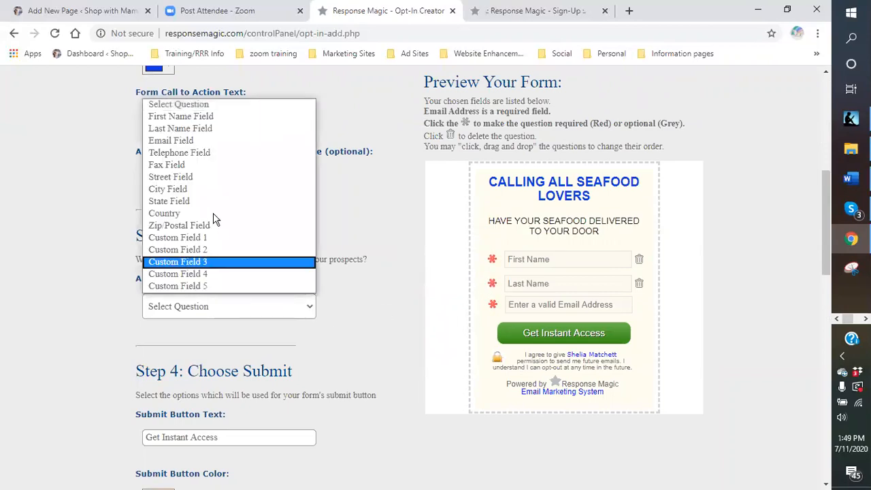
left_click(190, 152)
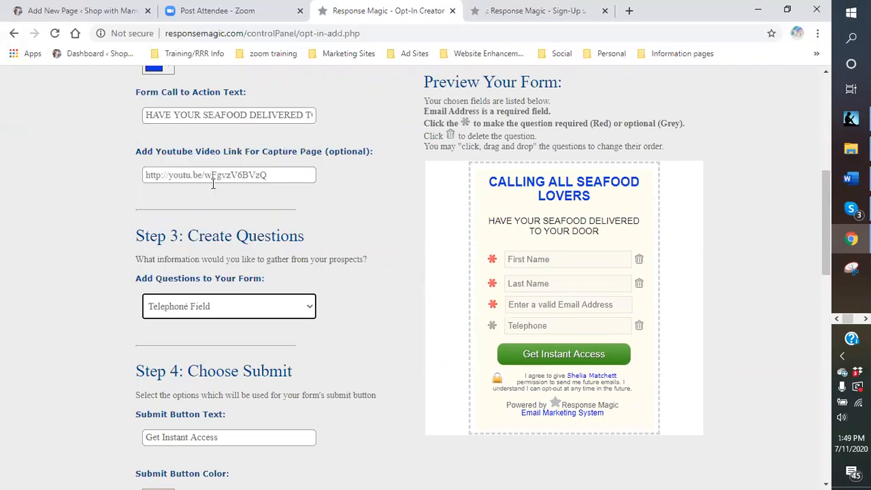
left_click(315, 310)
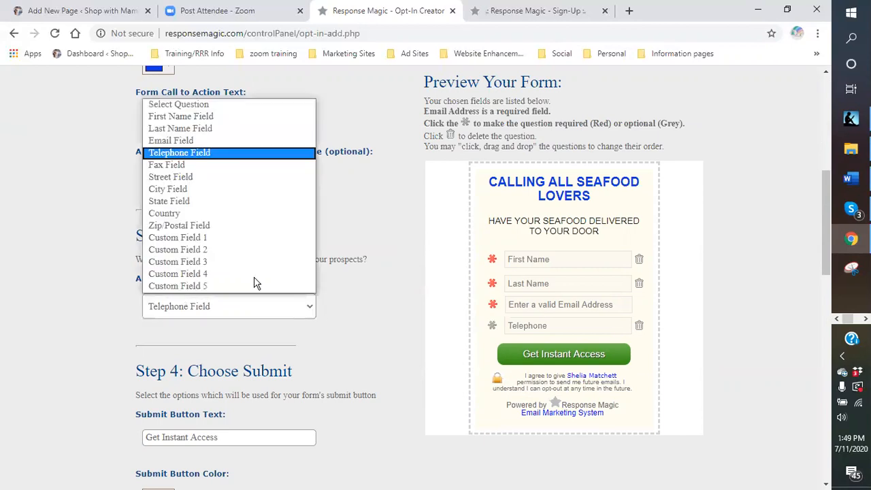
left_click(179, 201)
left_click(492, 347)
Replace the submit button text with "ORDER TODAY!!!".
scroll(242, 333, "down", 1)
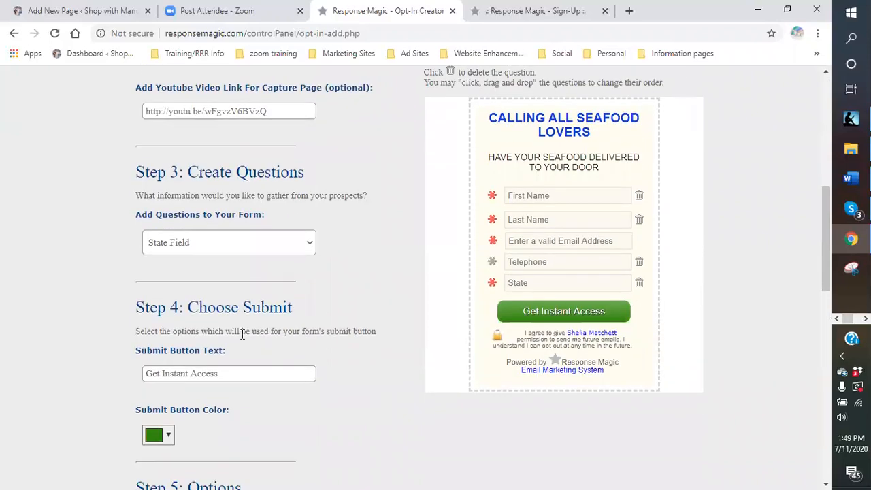
left_click(234, 373)
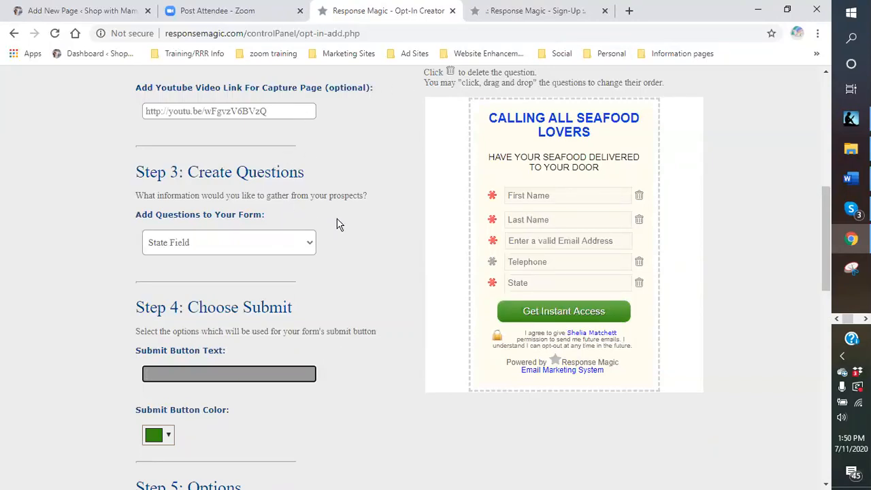
scroll(336, 222, "down", 2)
left_click(215, 244)
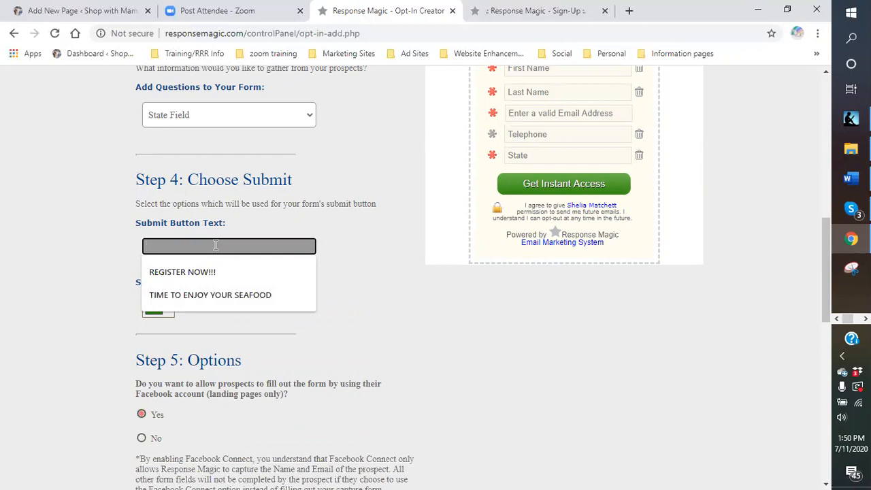
left_click(186, 219)
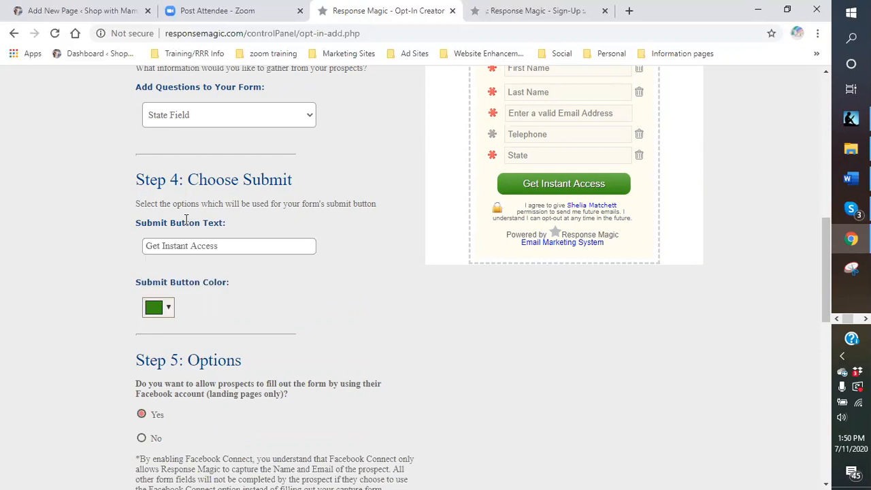
triple_click(233, 248)
key("BackSpace")
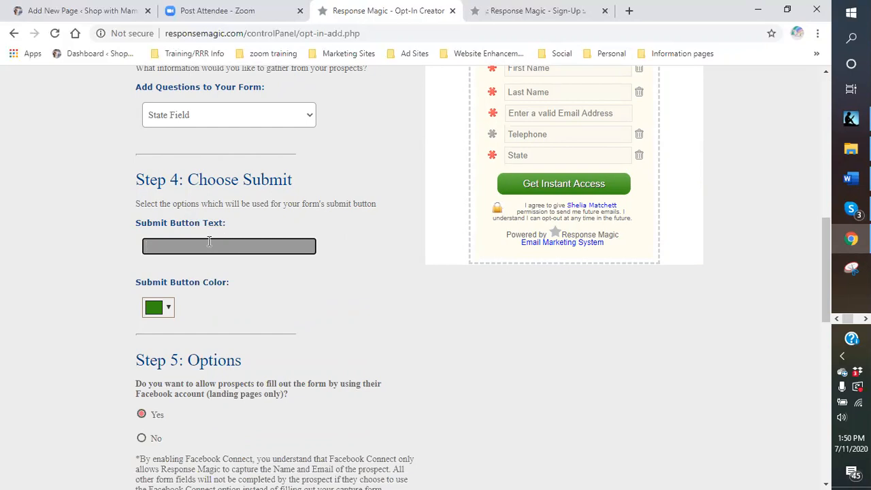
type("ORDER TODAY")
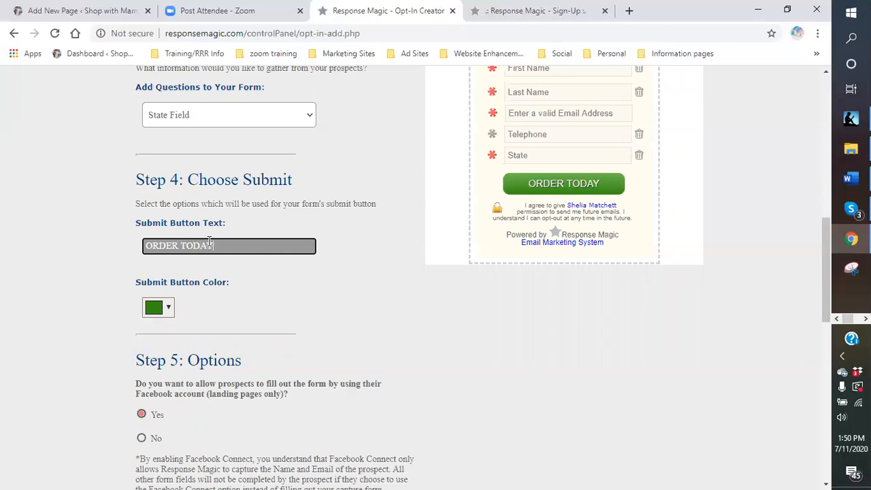
type("!!!")
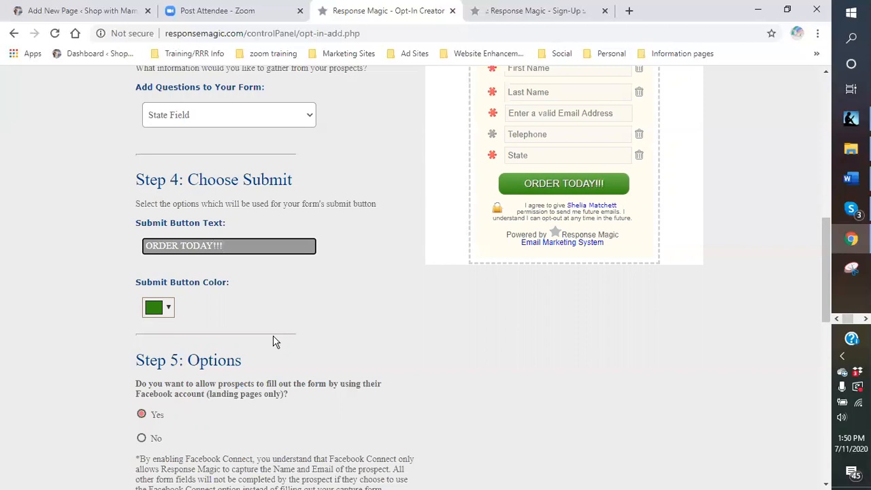
Change the submit button color to a bright blue.
left_click(170, 311)
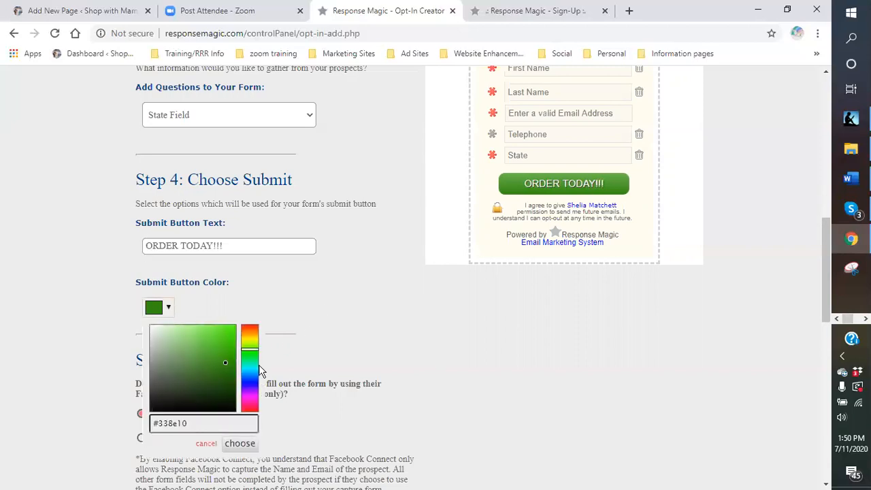
left_click(249, 378)
left_click_drag(228, 363, 226, 338)
left_click(241, 443)
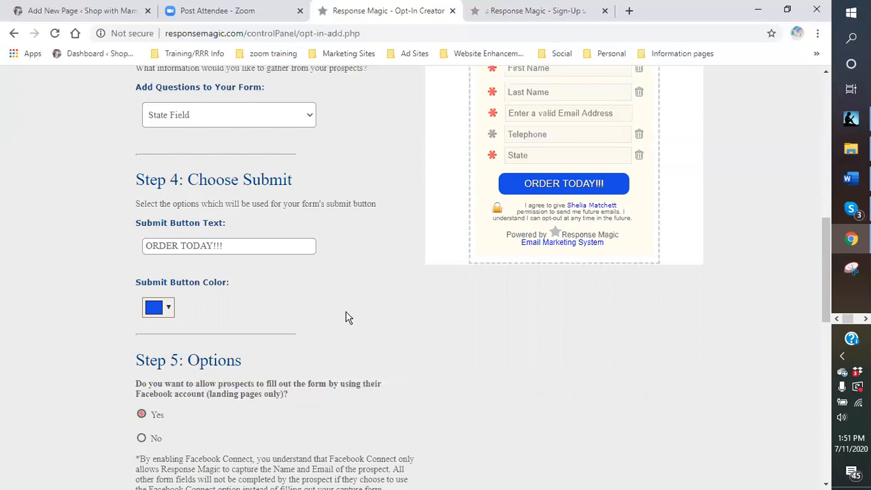
Set the Facebook account sign-up option to No and enable SMS for the form.
scroll(344, 318, "down", 3)
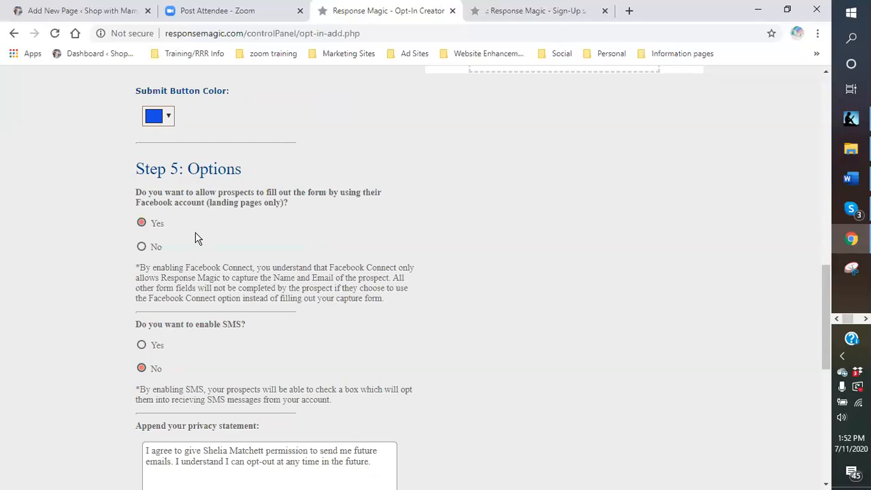
left_click(141, 249)
scroll(384, 325, "down", 1)
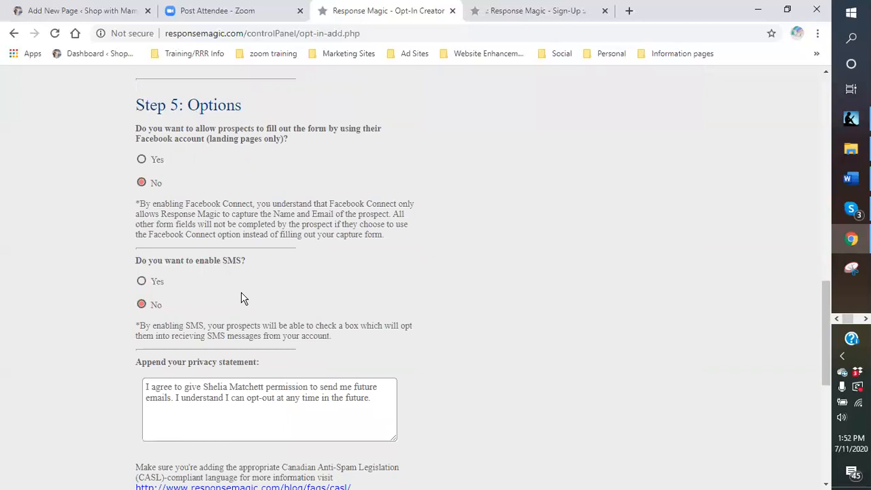
left_click(140, 282)
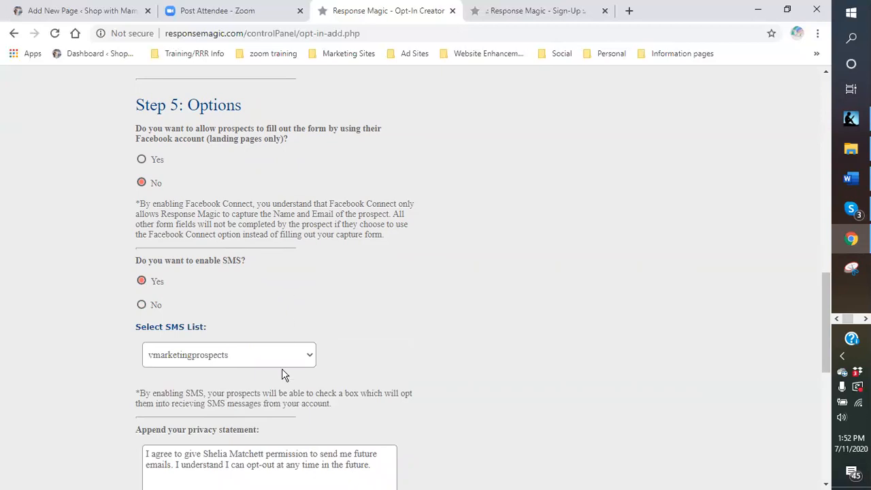
Try freetvprimeonehelium as the SMS list for the form.
left_click(310, 359)
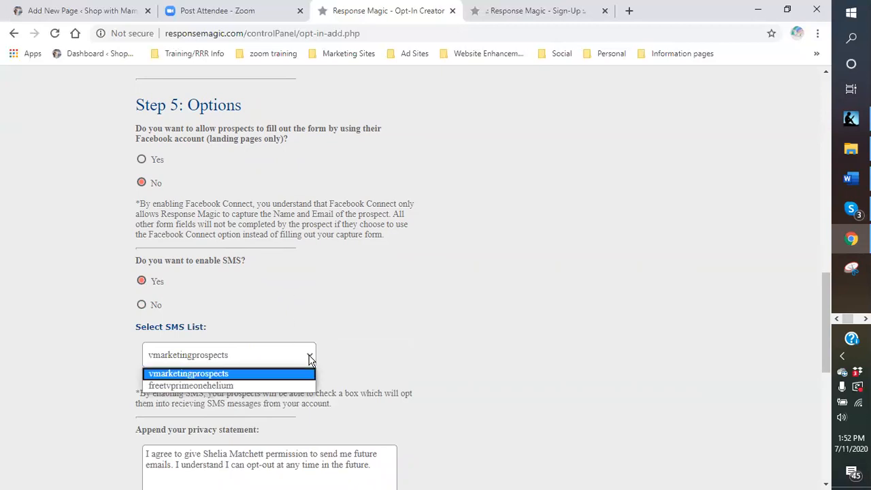
left_click(249, 360)
left_click(246, 359)
left_click(246, 360)
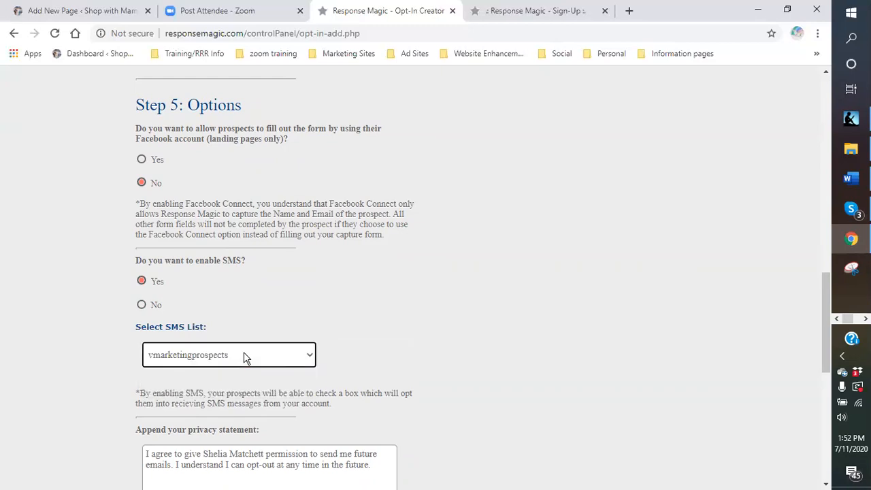
left_click(241, 355)
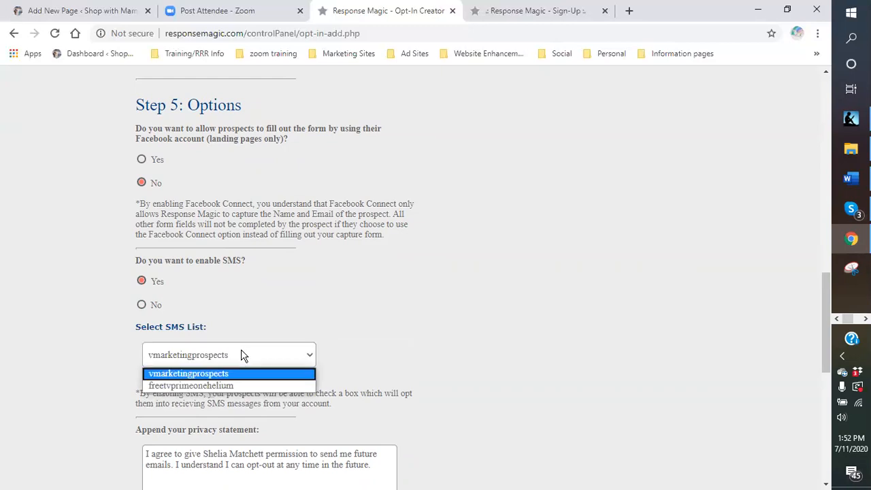
left_click(241, 351)
left_click(224, 354)
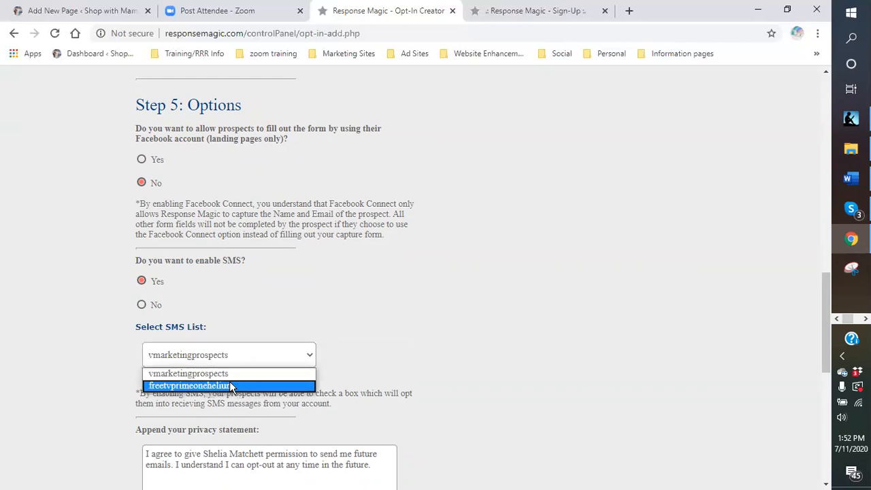
left_click(232, 386)
Set the form's SMS list to vmarketingprospects.
left_click(249, 361)
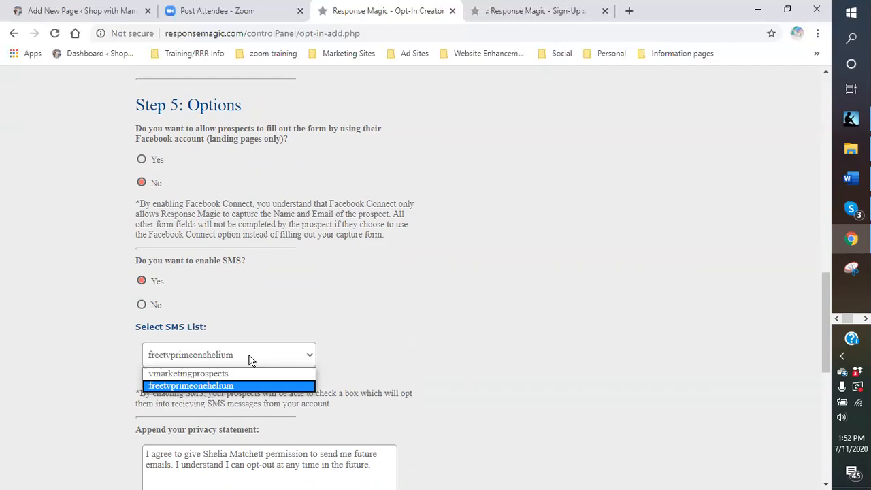
scroll(249, 361, "down", 2)
left_click(234, 232)
left_click(184, 197)
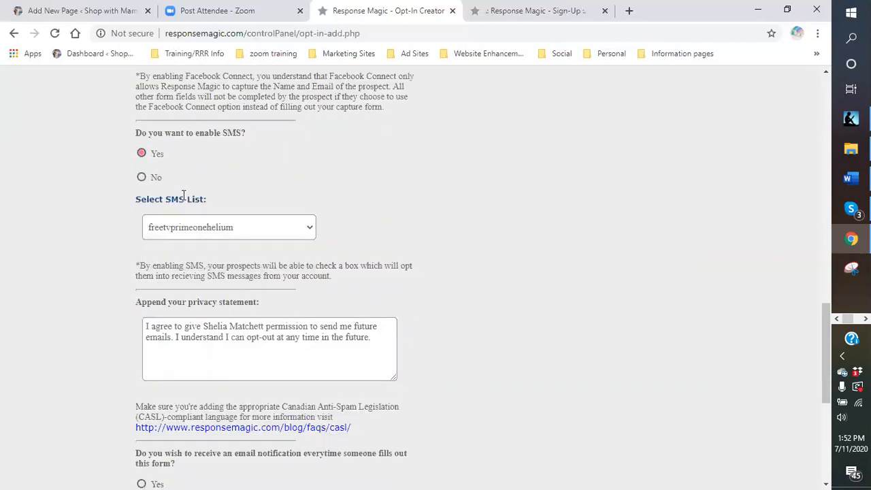
left_click(247, 233)
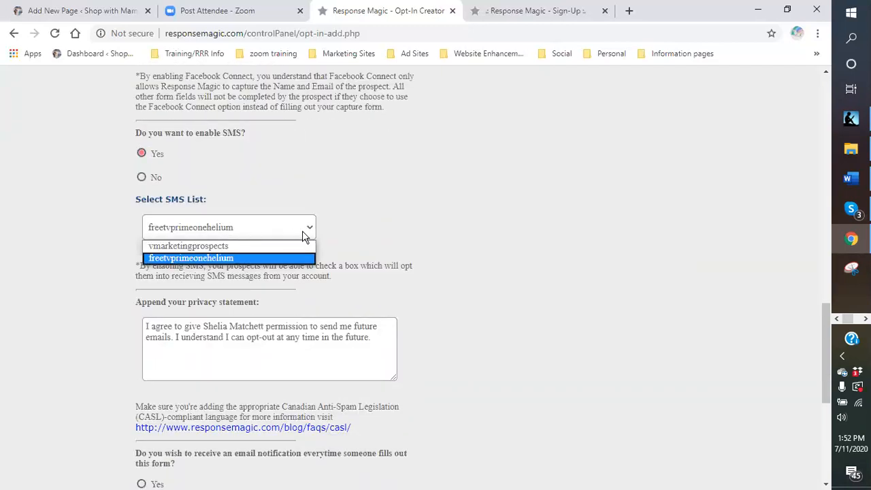
left_click(241, 247)
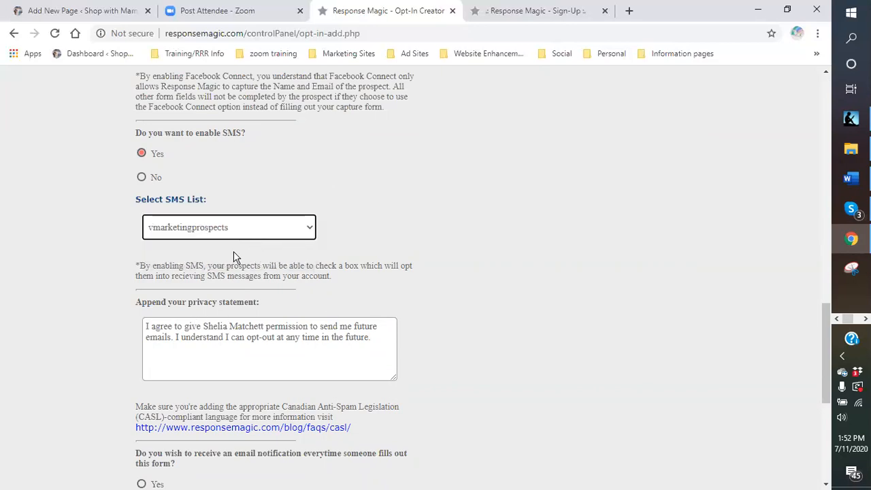
Enable email notifications for every form submission and choose to send prospects to a custom URL after submitting.
scroll(167, 276, "down", 2)
scroll(167, 277, "down", 1)
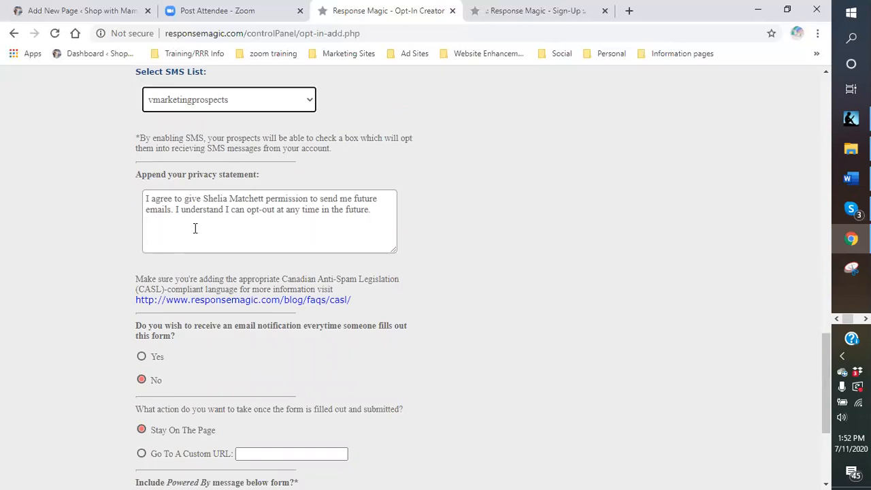
left_click(199, 202)
scroll(301, 232, "down", 2)
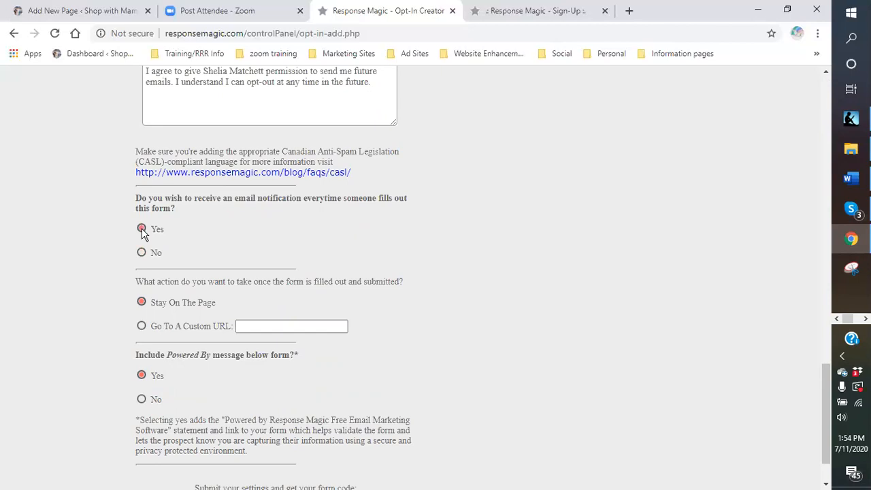
scroll(221, 240, "down", 2)
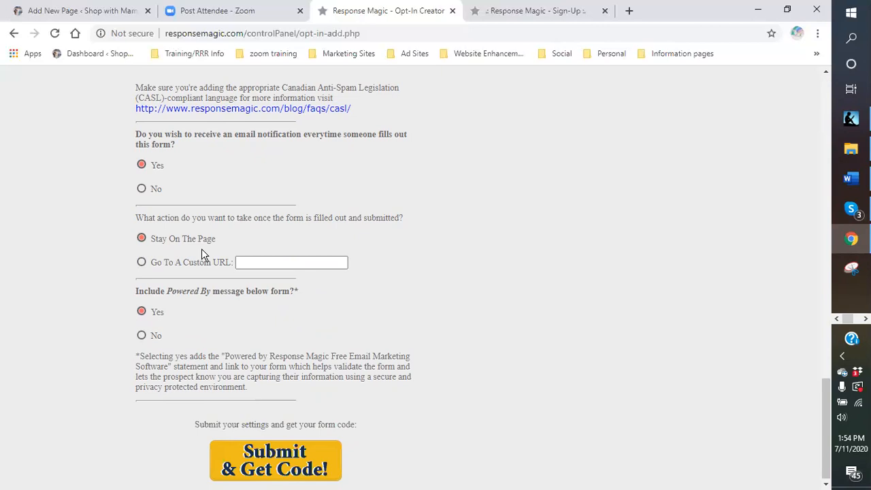
left_click(141, 263)
Switch to the WordPress site being edited and open the Shop with MamaChief home page.
scroll(485, 266, "up", 2)
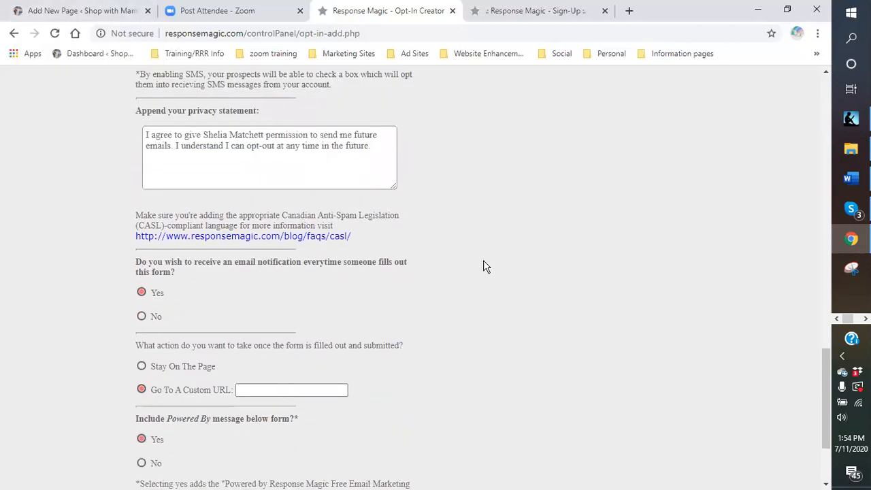
scroll(484, 266, "down", 2)
scroll(484, 266, "up", 2)
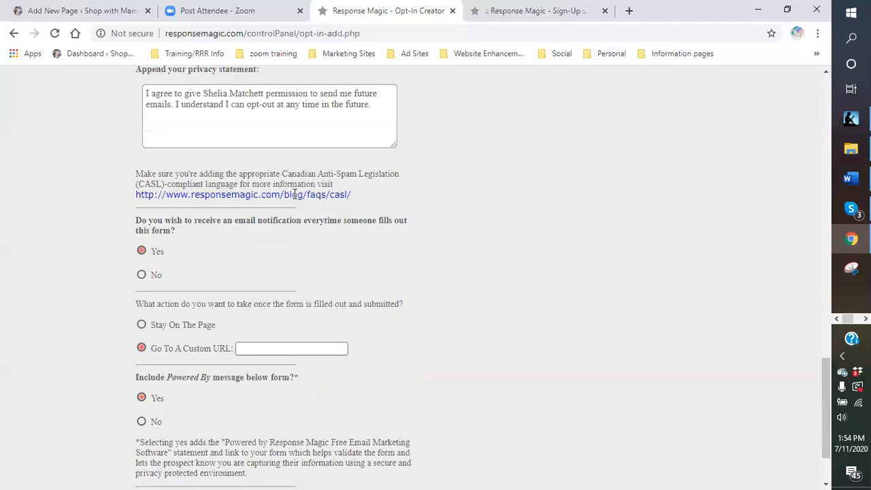
scroll(292, 194, "up", 2)
scroll(286, 196, "down", 2)
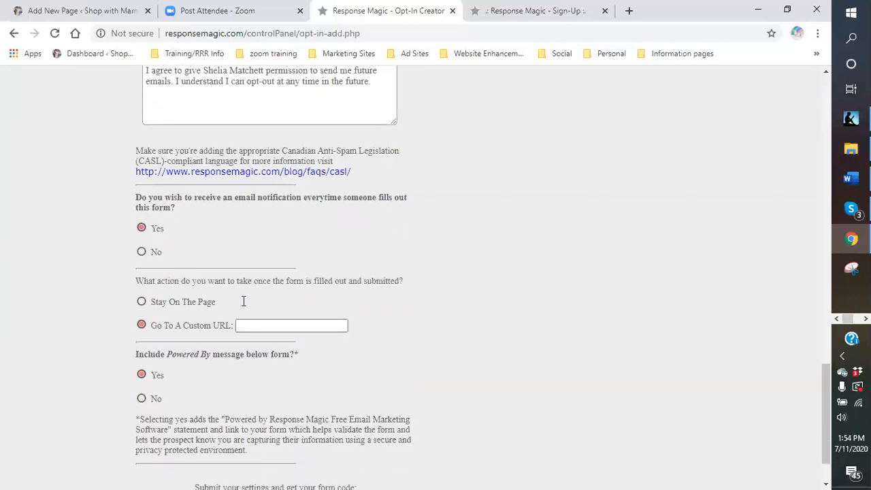
left_click(49, 15)
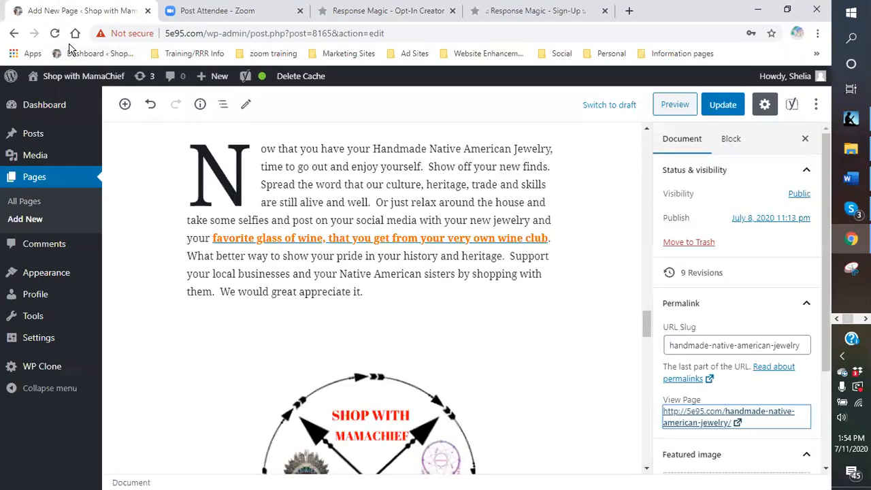
mouse_move(55, 80)
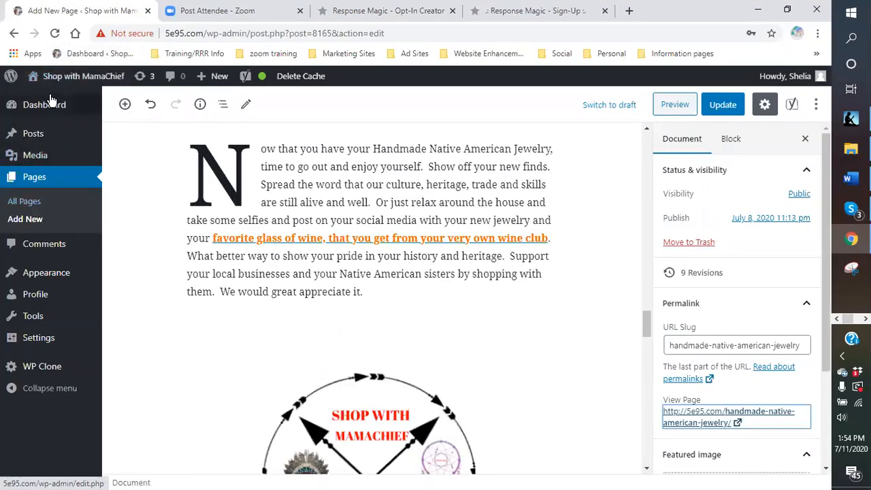
left_click(59, 80)
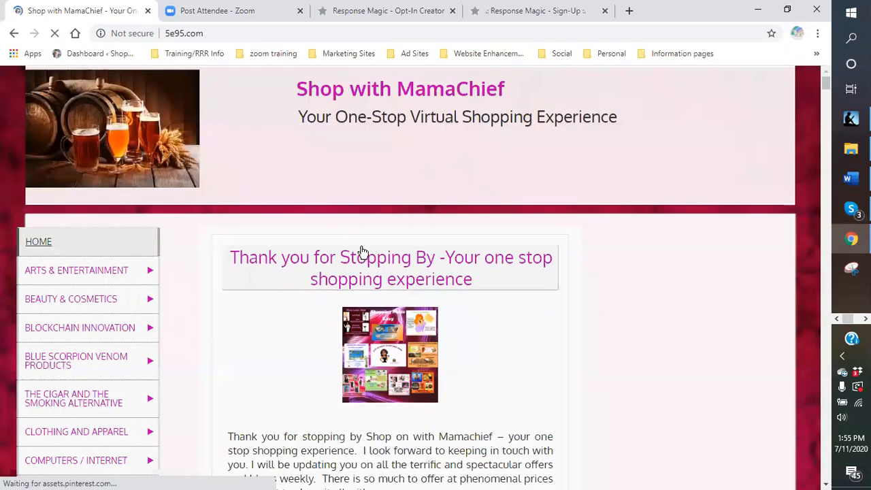
Search the Shop with MamaChief site for SALMON.
scroll(197, 244, "down", 1)
scroll(194, 246, "down", 3)
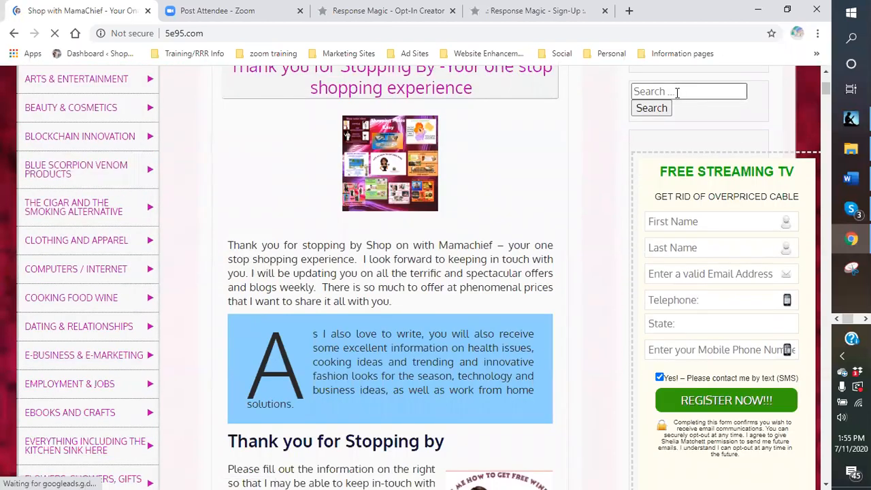
left_click(668, 155)
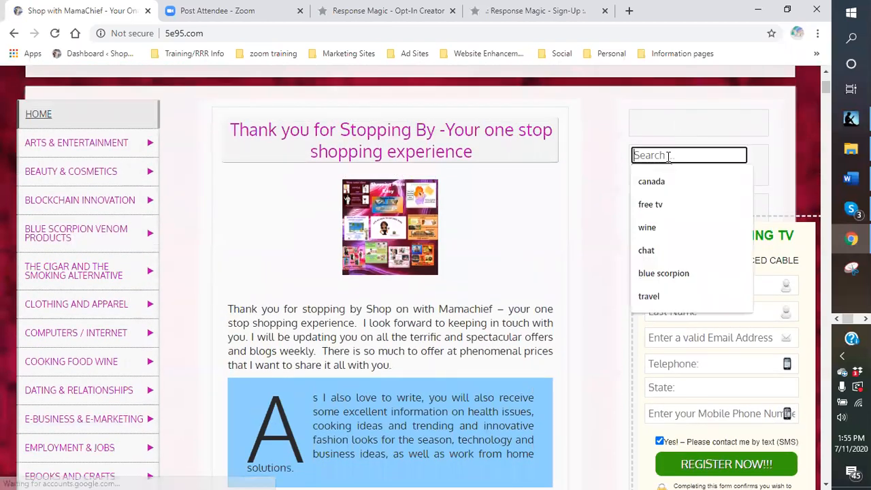
type("SEAFOOD")
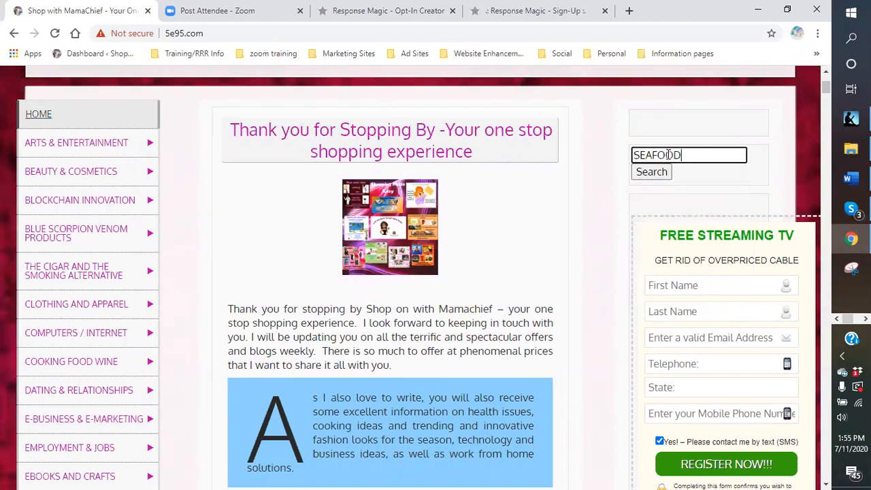
key("BackSpace")
key("BackSpace")
key("BackSpace")
key("BackSpace")
key("BackSpace")
key("BackSpace")
key("BackSpace")
type("DS")
key("BackSpace")
key("BackSpace")
type("SALG")
key("BackSpace")
type("MON")
key("Return")
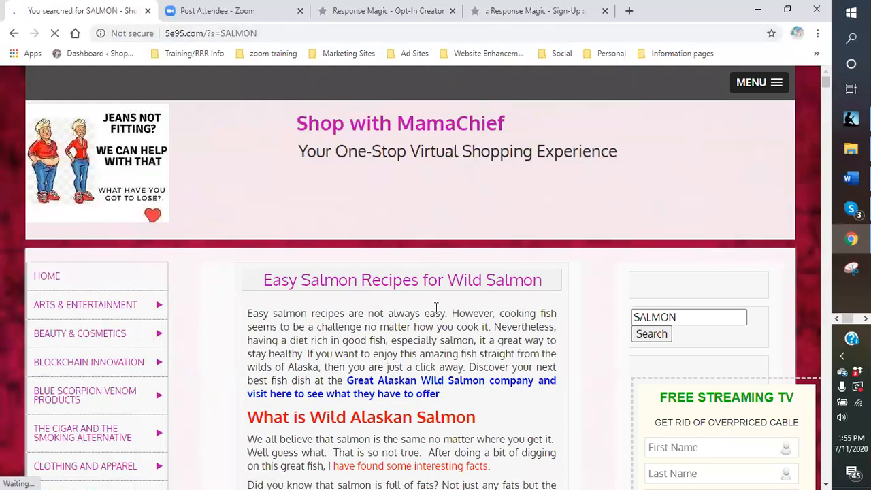
Open the article Easy Salmon Recipes for Wild Salmon and copy its web address.
scroll(378, 285, "down", 2)
scroll(378, 284, "up", 2)
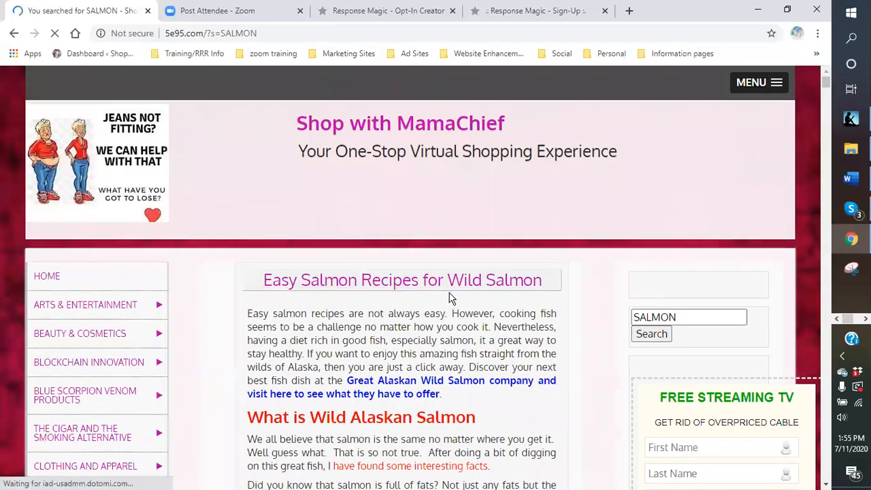
left_click(422, 291)
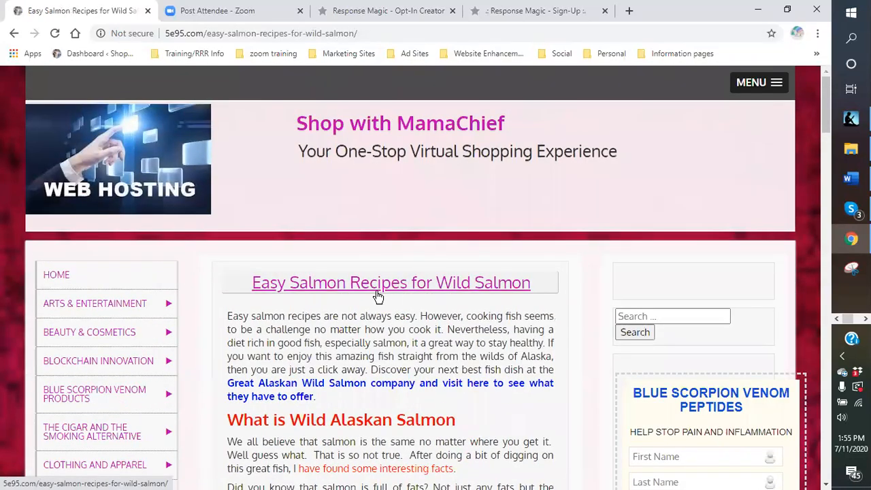
left_click_drag(360, 32, 165, 29)
key("ctrl+c")
right_click(174, 34)
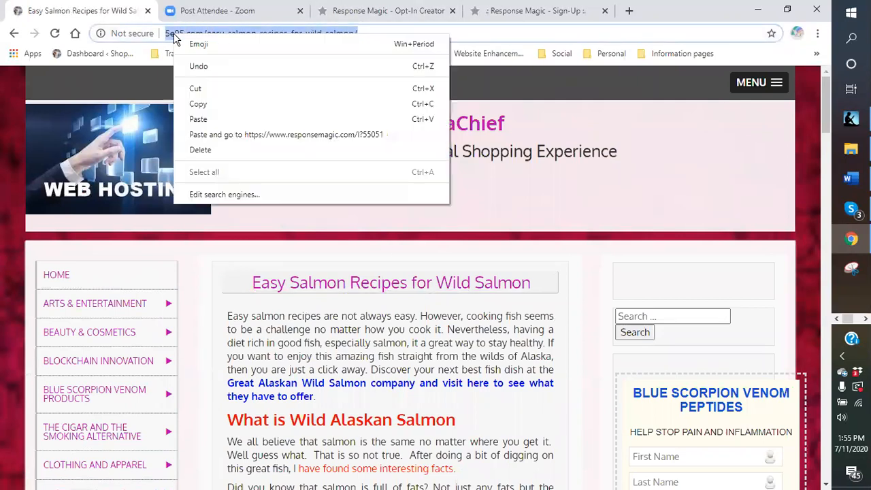
left_click(199, 105)
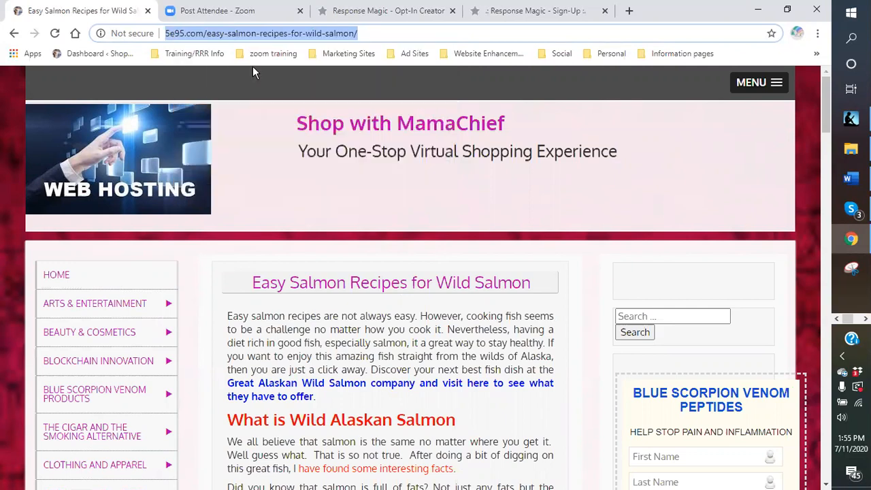
left_click(402, 14)
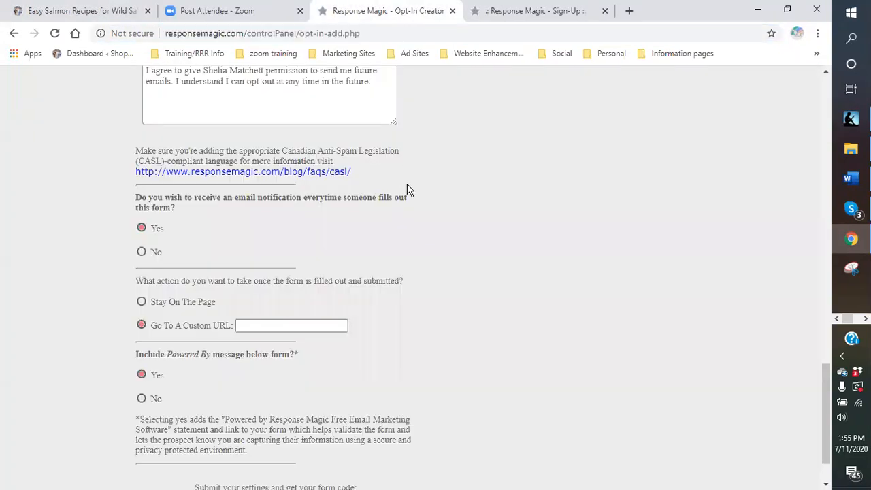
scroll(253, 265, "down", 1)
left_click(254, 265)
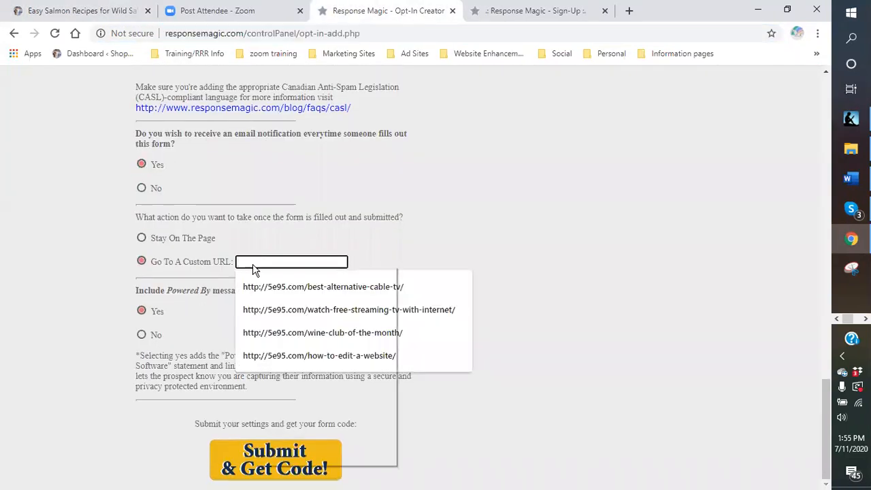
right_click(253, 267)
left_click(281, 368)
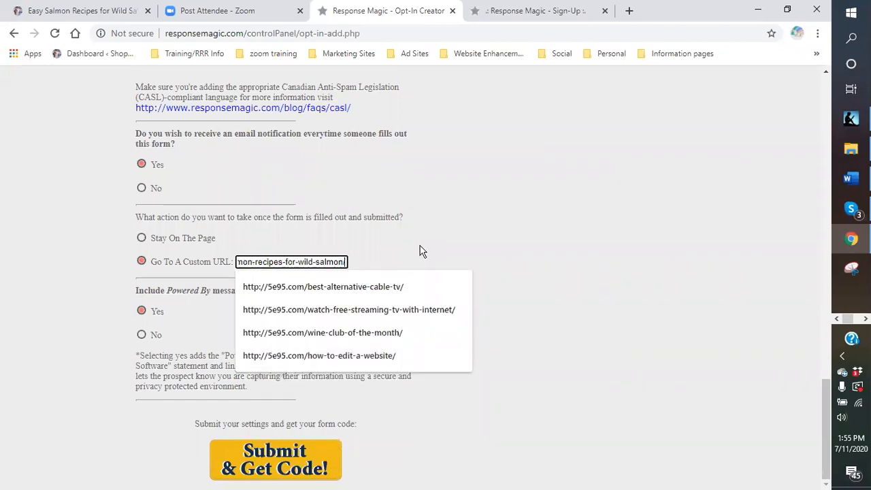
left_click(425, 255)
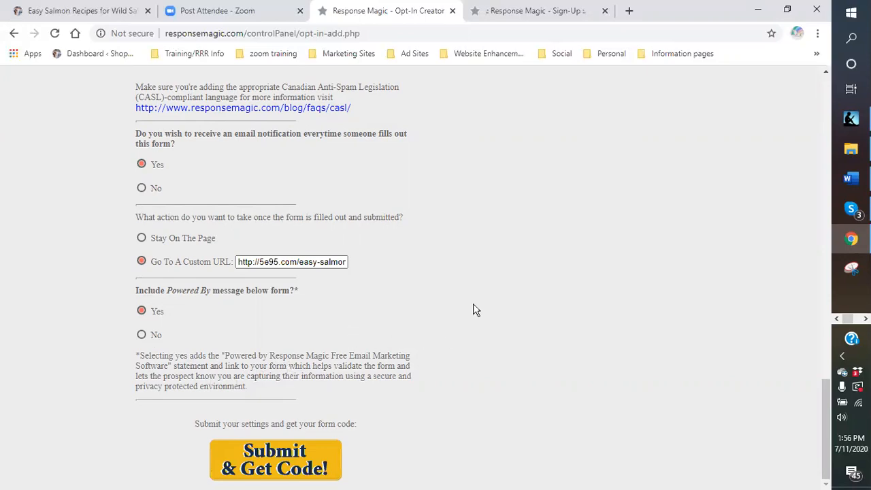
Review the form's options, list, headline and call to action, and check its preview before submitting.
scroll(475, 310, "up", 10)
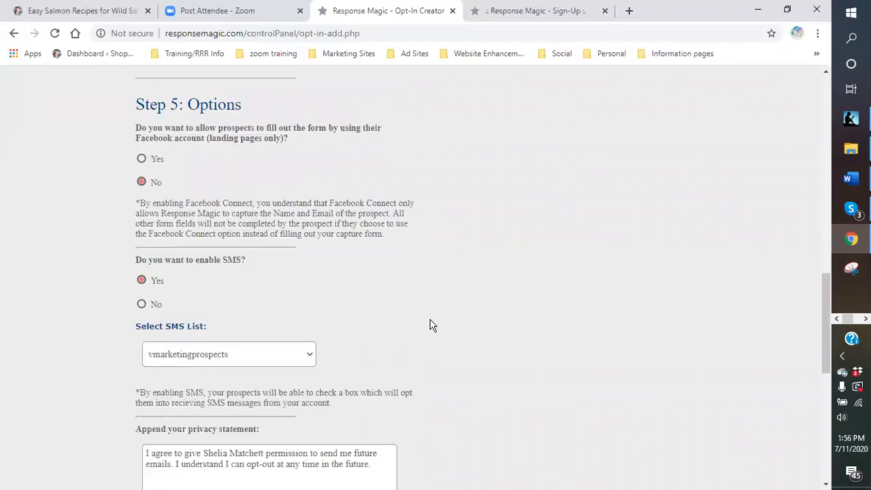
scroll(398, 338, "up", 8)
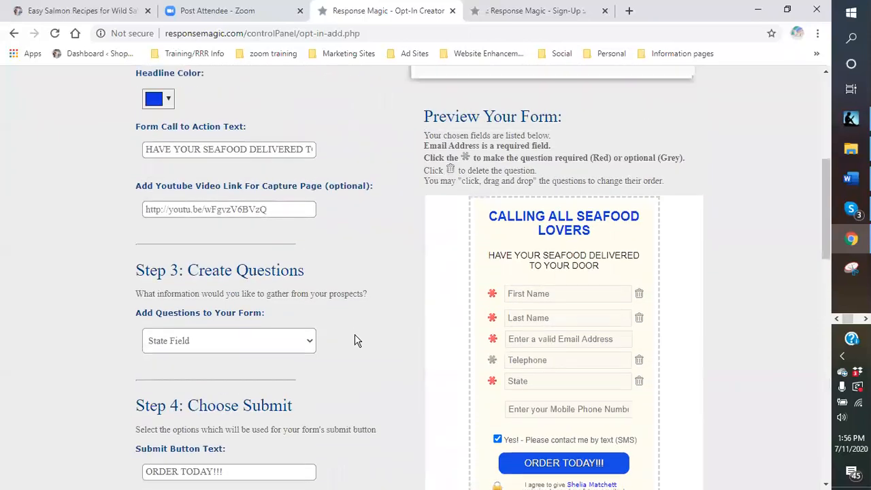
scroll(350, 337, "up", 3)
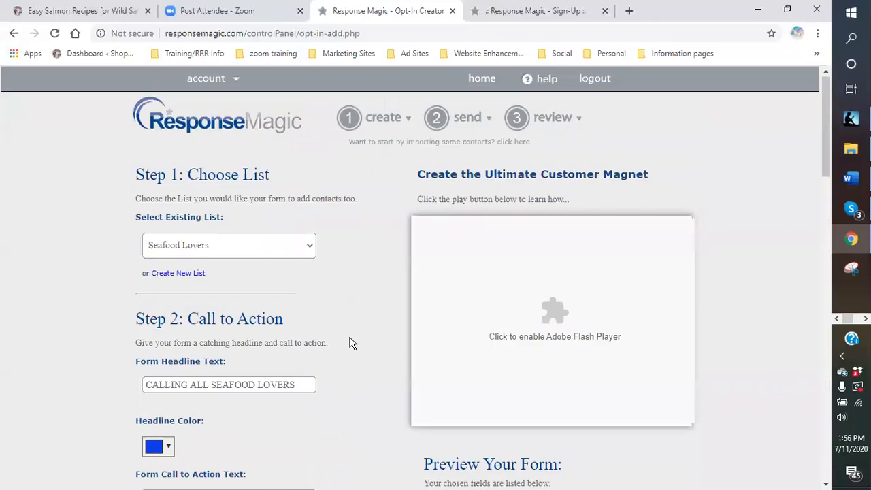
scroll(338, 293, "down", 3)
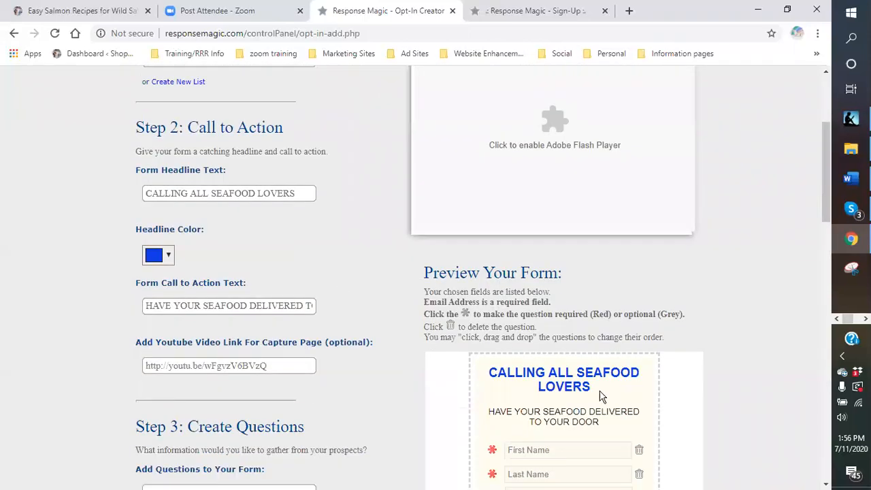
scroll(399, 349, "up", 1)
scroll(464, 314, "down", 2)
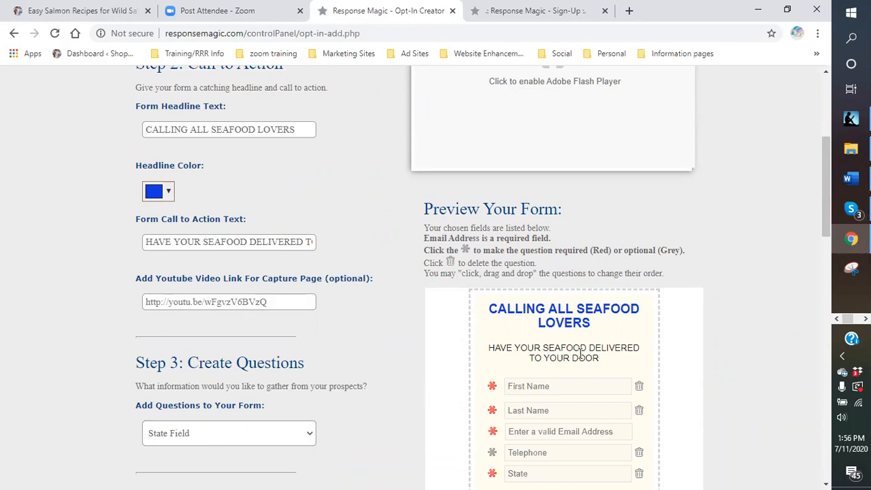
scroll(618, 359, "down", 2)
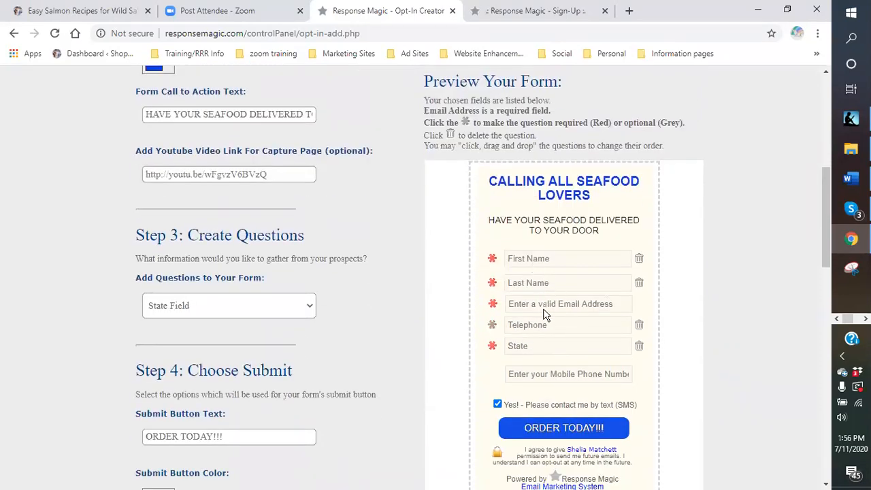
Check the remaining questions, submit button and option settings, then submit the Seafood Lovers form to get its code.
scroll(544, 314, "down", 2)
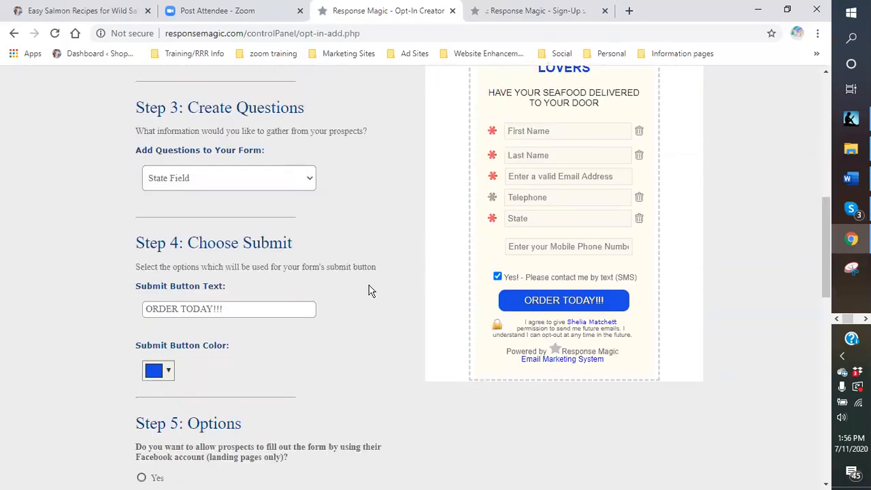
scroll(368, 293, "down", 1)
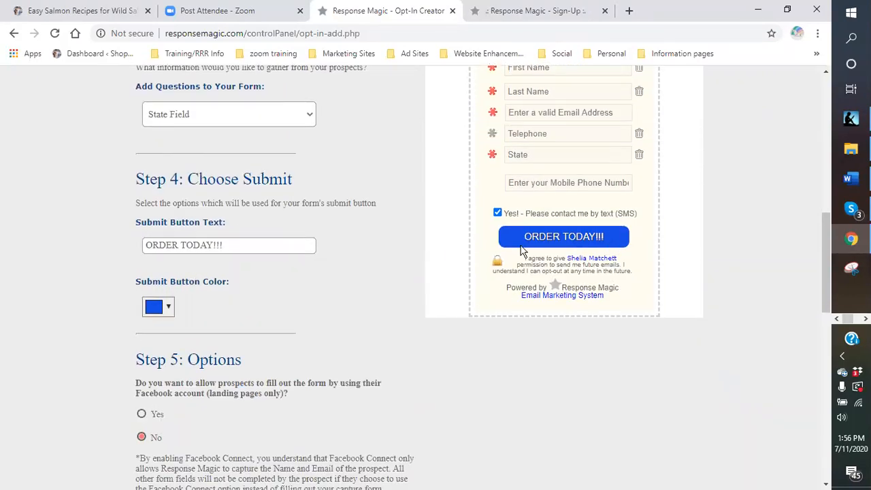
scroll(479, 270, "down", 2)
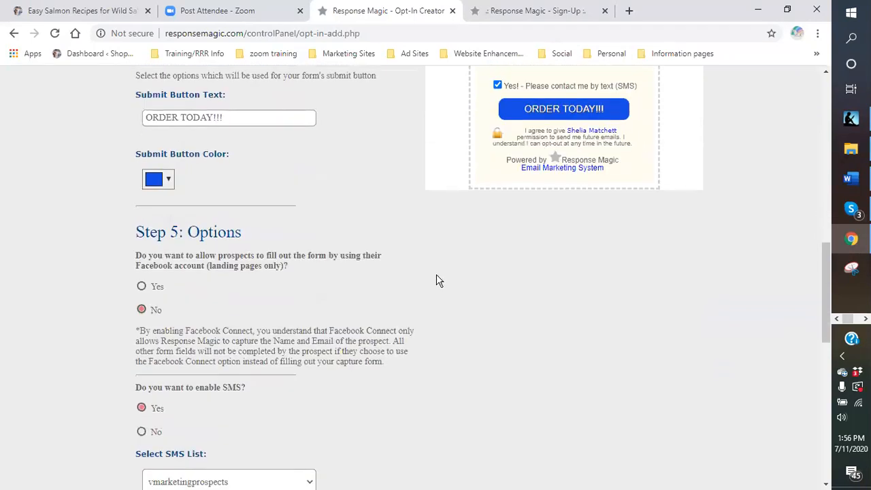
scroll(239, 298, "down", 6)
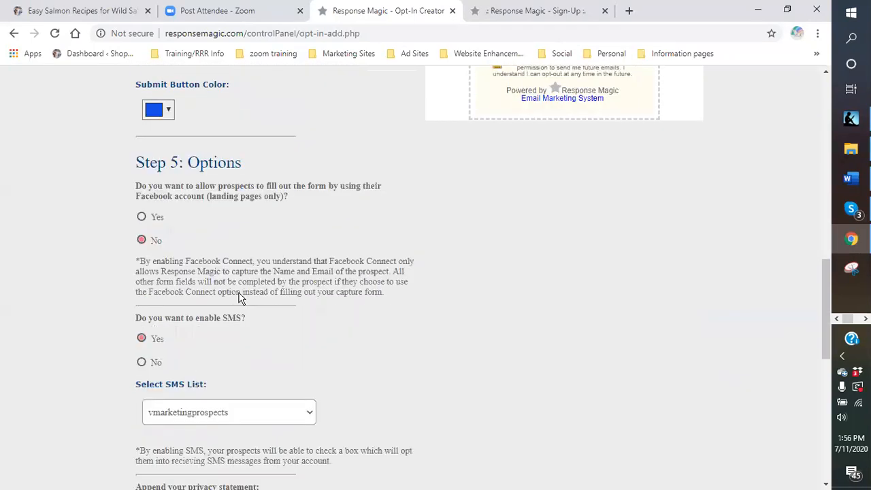
scroll(235, 286, "down", 3)
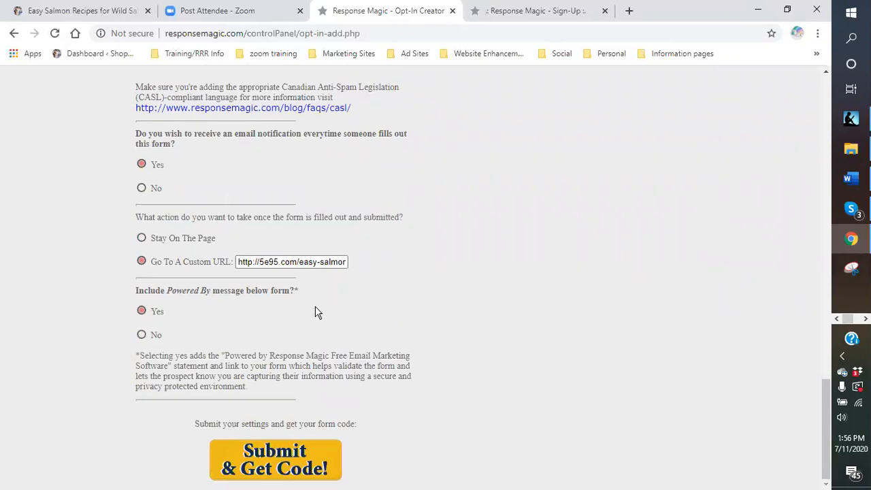
left_click(264, 471)
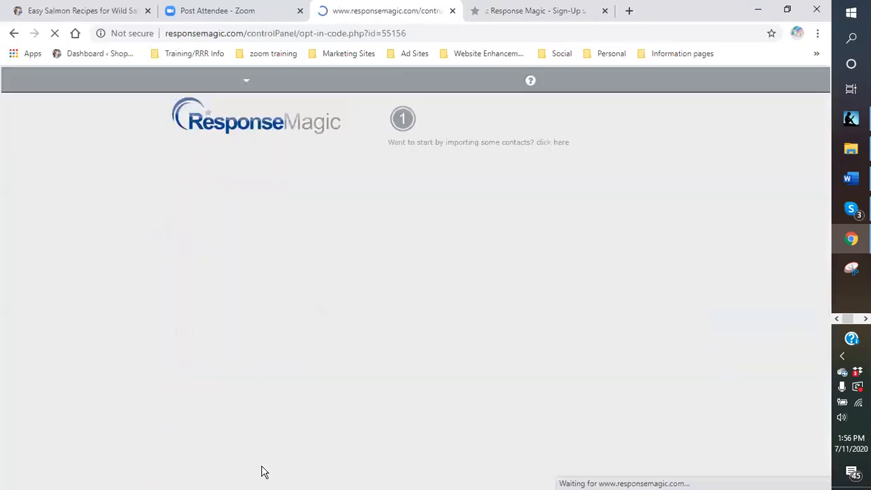
Copy the entire website widget code of the submitted form from Option 2.
scroll(206, 162, "down", 1)
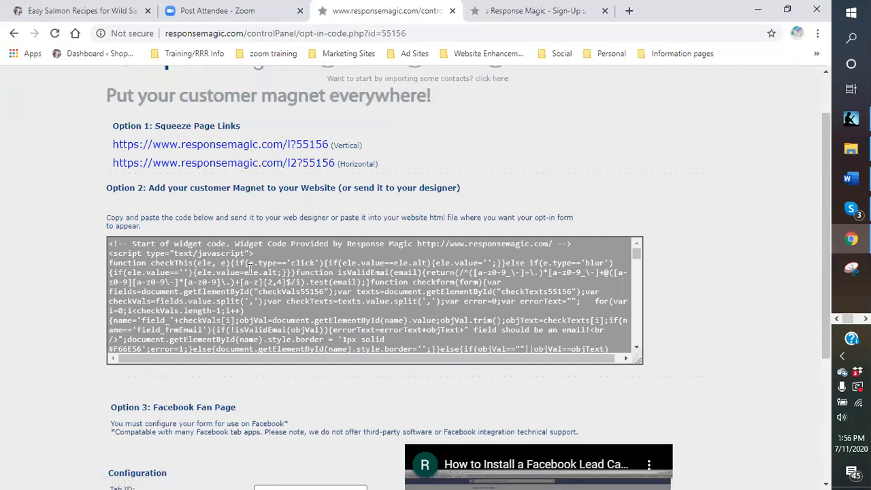
scroll(202, 268, "down", 3)
scroll(201, 272, "up", 4)
scroll(196, 293, "down", 2)
scroll(204, 306, "down", 1)
scroll(647, 228, "down", 2)
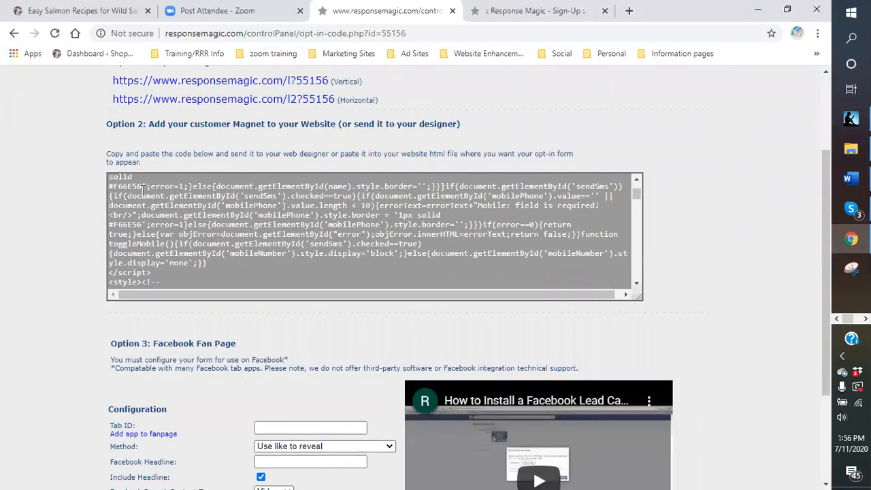
left_click(119, 202)
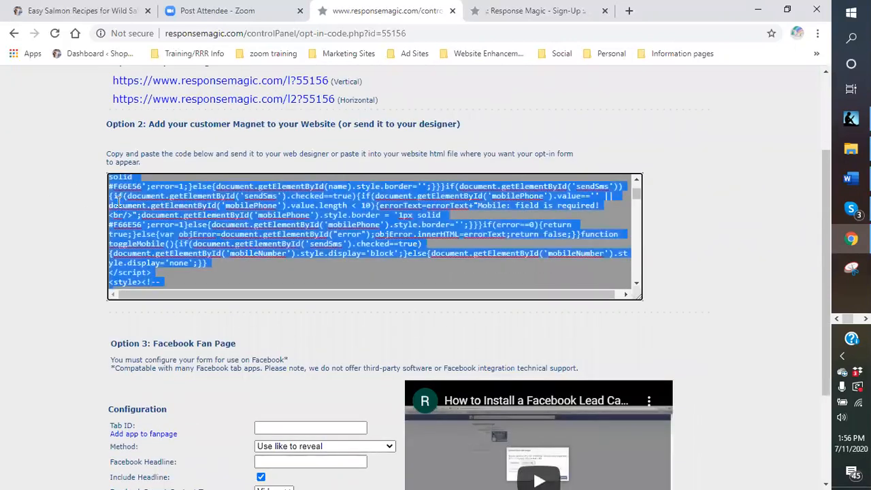
left_click(248, 273)
right_click(127, 219)
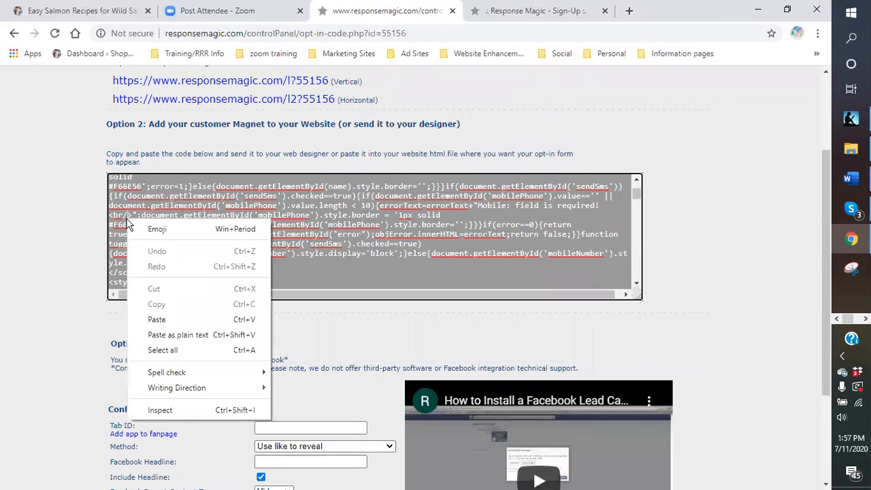
left_click(127, 196)
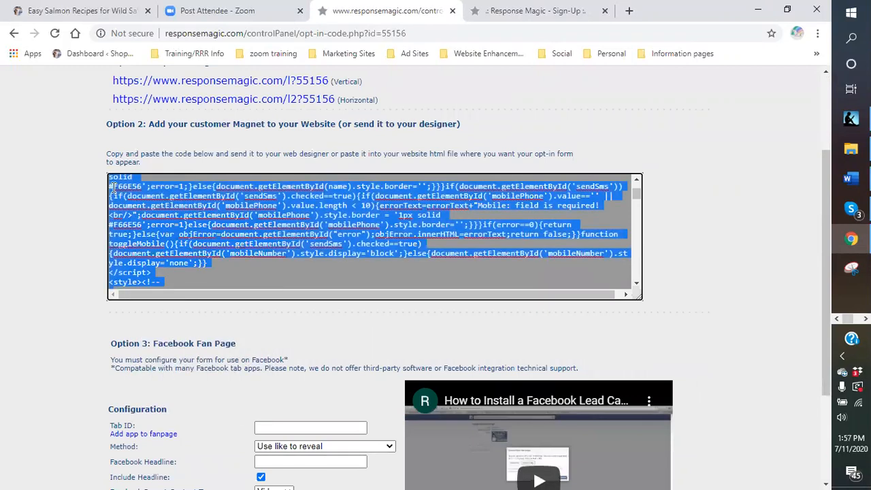
right_click(141, 206)
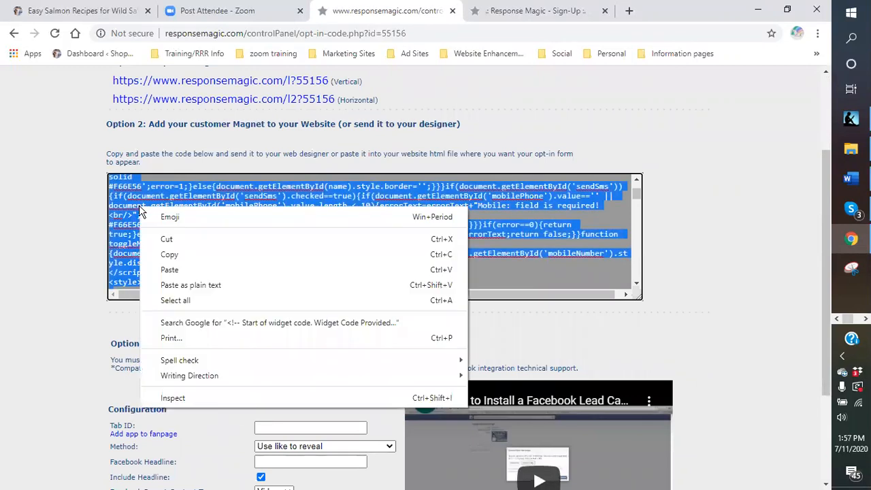
left_click(168, 253)
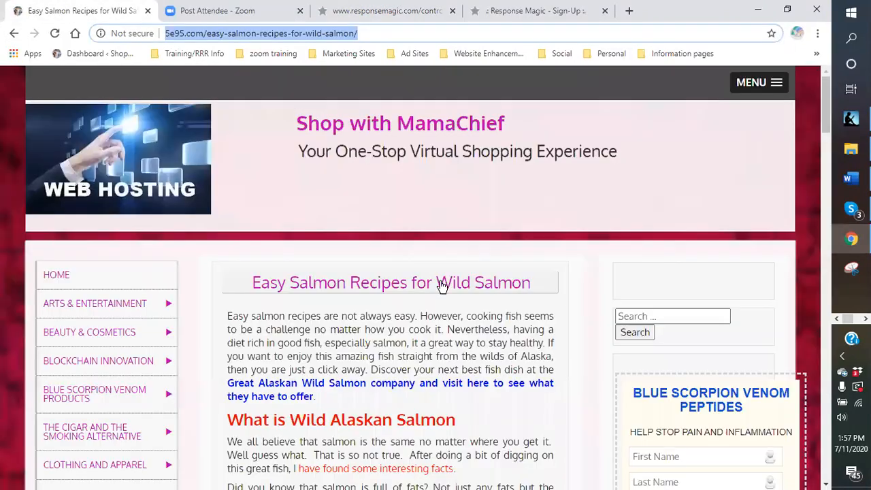
Return to the Shop with MamaChief site and log in to its WordPress dashboard with the saved credentials.
left_click(75, 13)
scroll(358, 260, "down", 3)
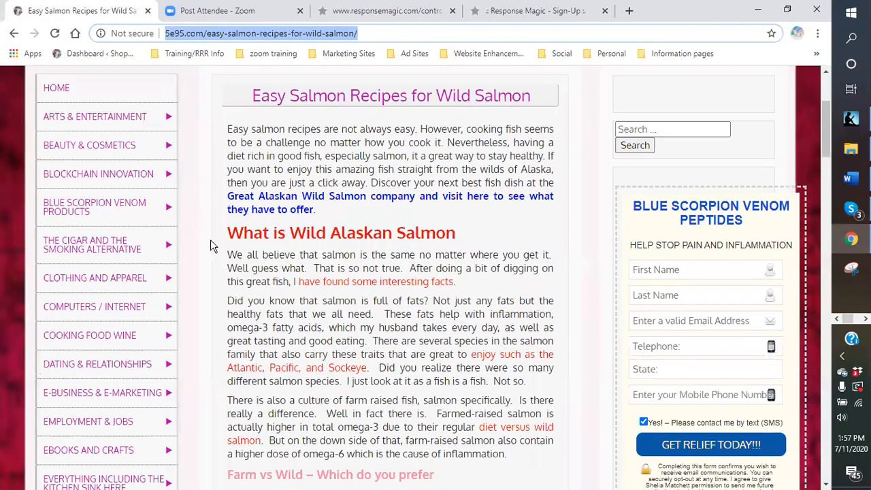
scroll(213, 244, "up", 3)
left_click(441, 179)
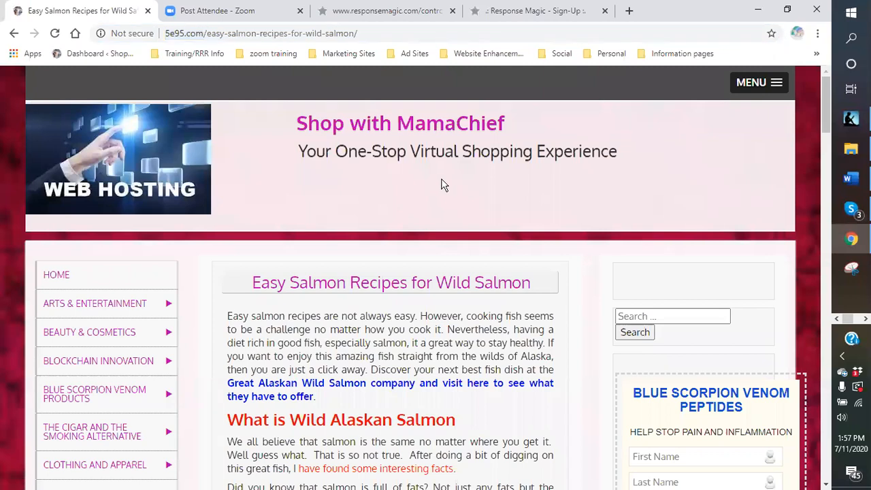
left_click(99, 53)
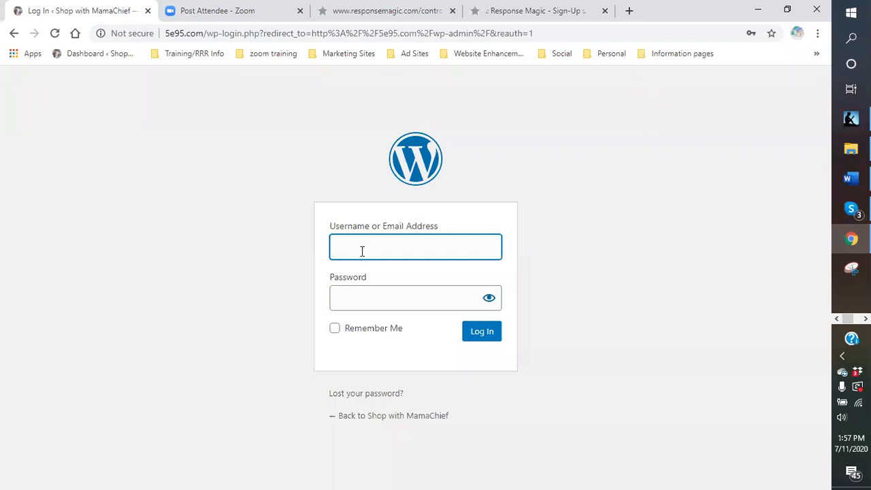
left_click(362, 249)
left_click(367, 289)
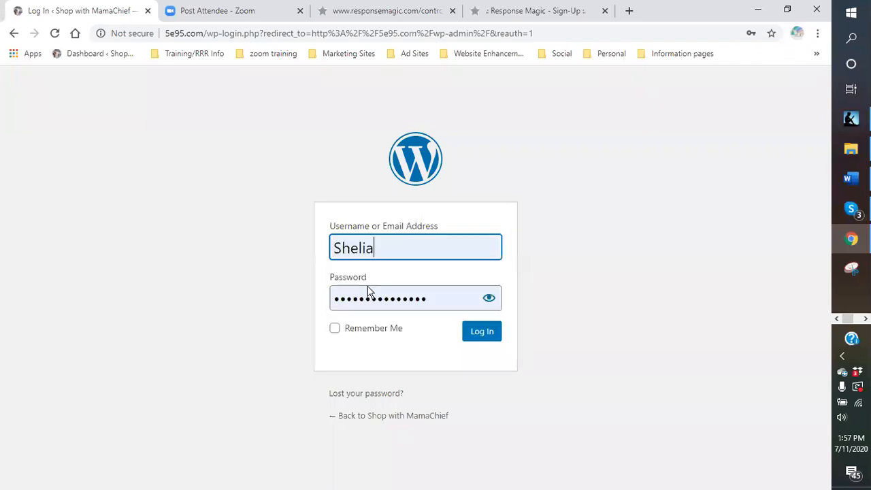
left_click(476, 334)
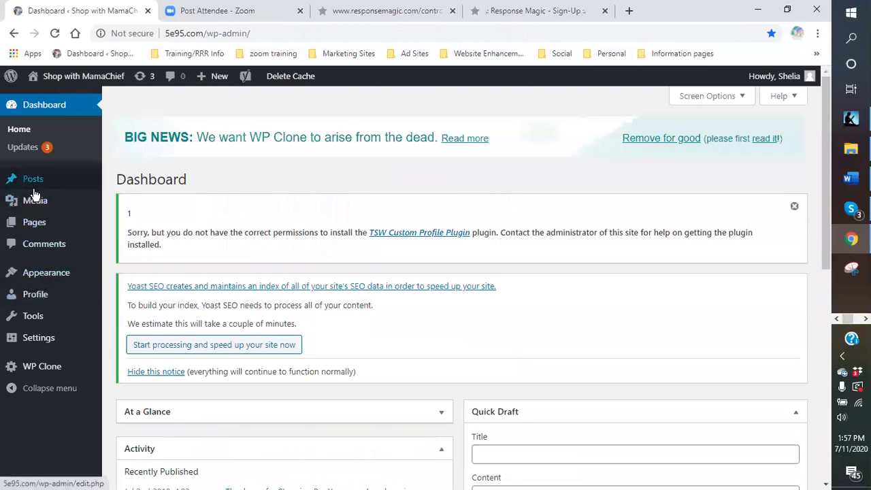
Open the Widgets page in the site's appearance settings.
mouse_move(27, 234)
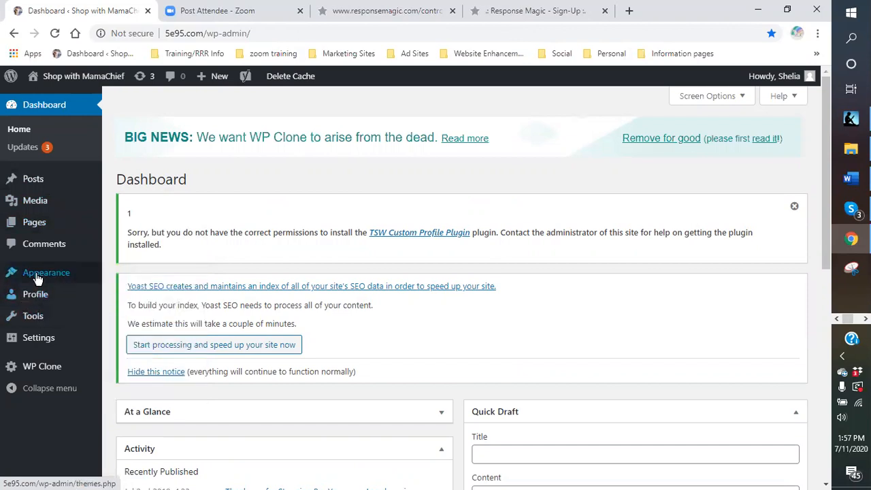
mouse_move(38, 279)
left_click(132, 316)
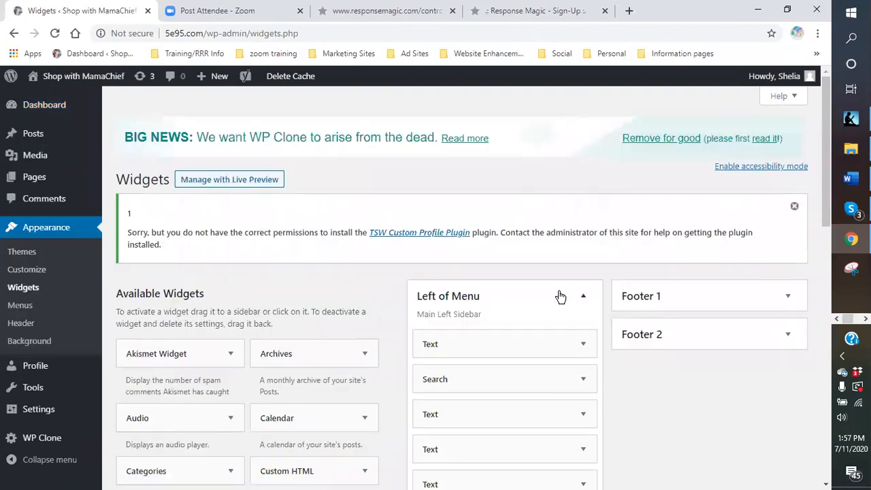
Delete the Text widget directly below Search in the Left of Menu sidebar, containing the FREE STREAMING TV advert.
scroll(558, 299, "down", 4)
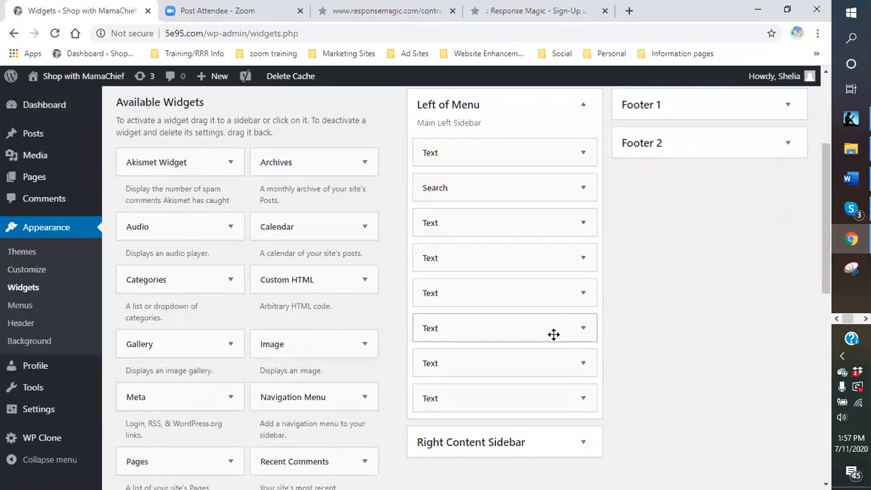
scroll(543, 297, "up", 1)
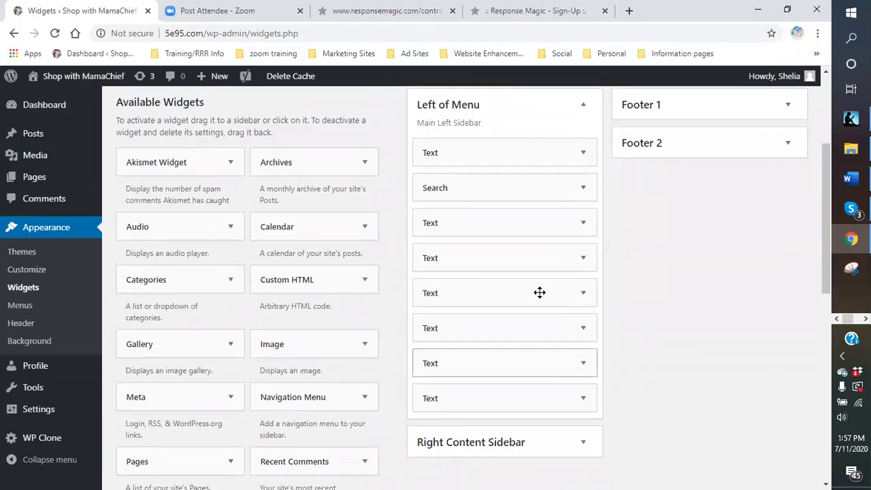
left_click(584, 224)
scroll(523, 290, "down", 2)
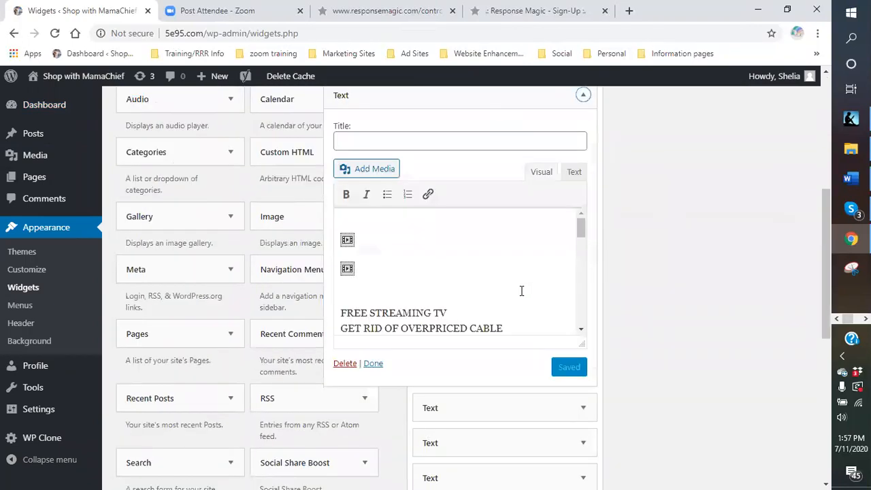
left_click(345, 365)
scroll(653, 305, "up", 3)
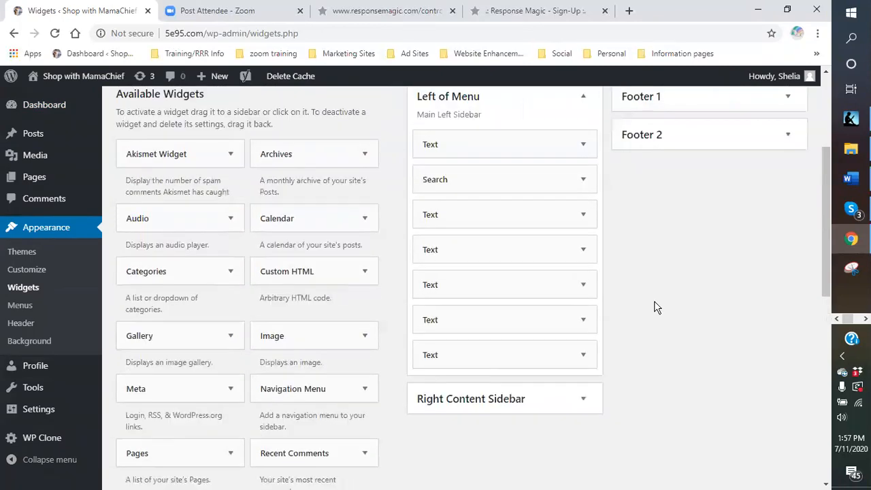
Add a new Text widget to the Left of Menu sidebar.
scroll(507, 303, "down", 1)
scroll(364, 306, "down", 2)
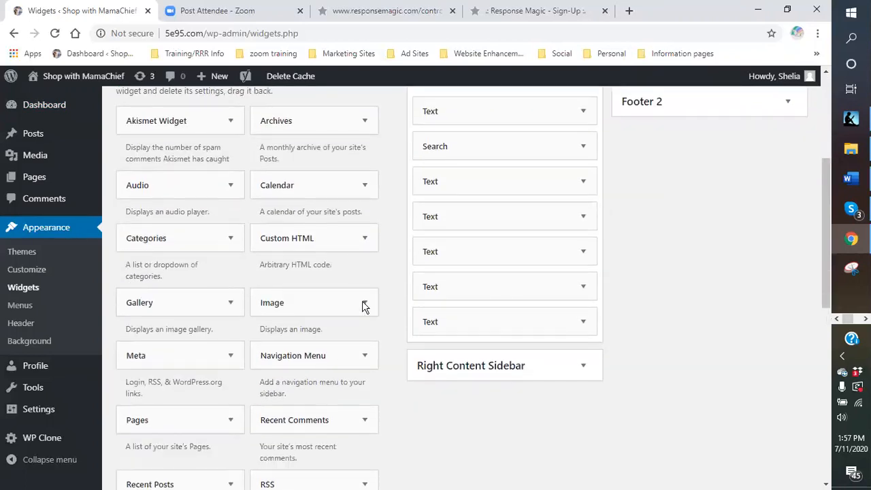
scroll(338, 359, "down", 5)
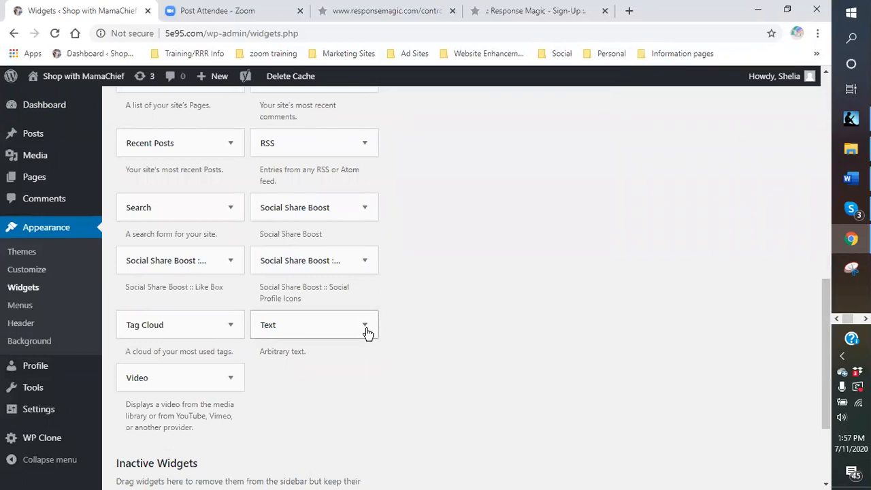
left_click(365, 327)
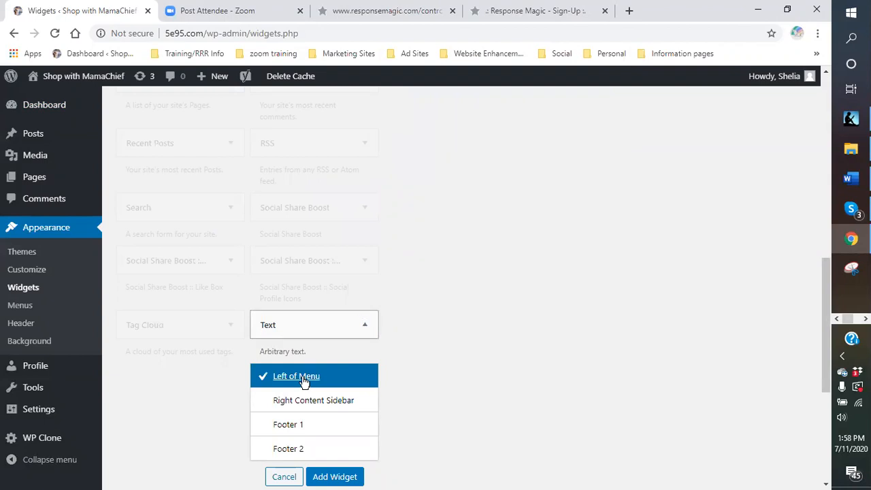
scroll(442, 385, "down", 1)
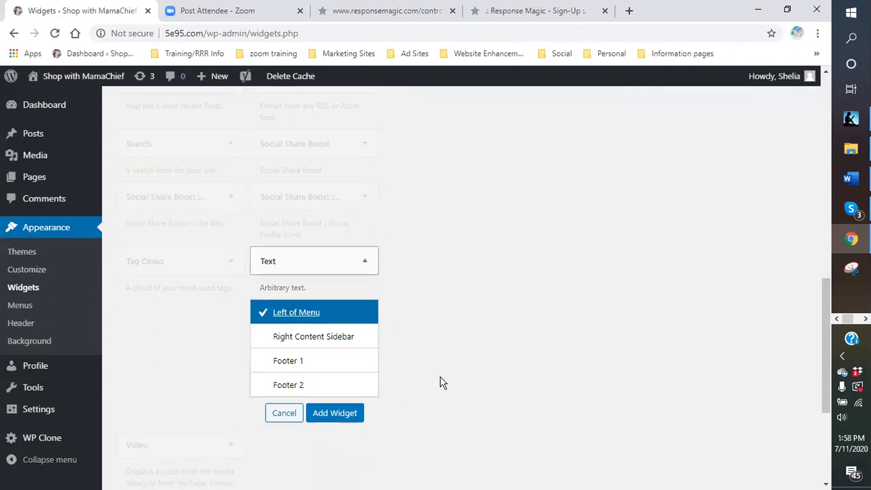
left_click(327, 417)
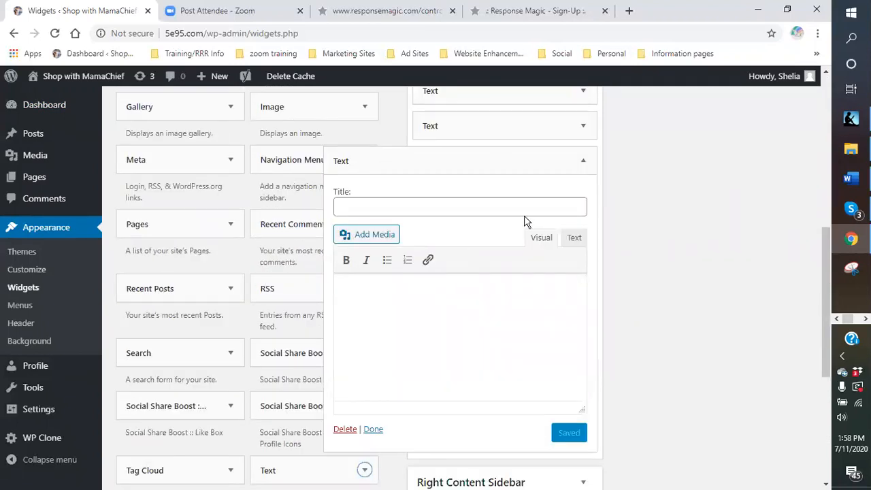
Paste the copied opt-in form code into the new widget's content in Text mode and save the widget.
scroll(670, 235, "up", 1)
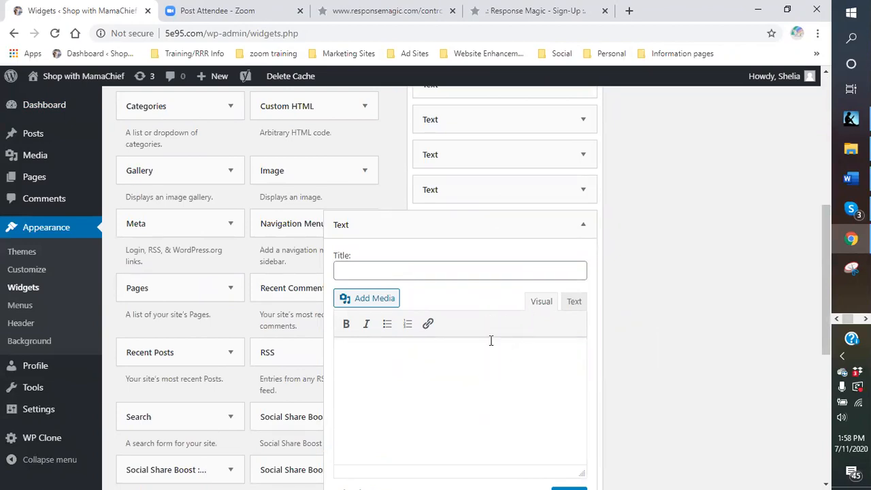
scroll(477, 271, "down", 1)
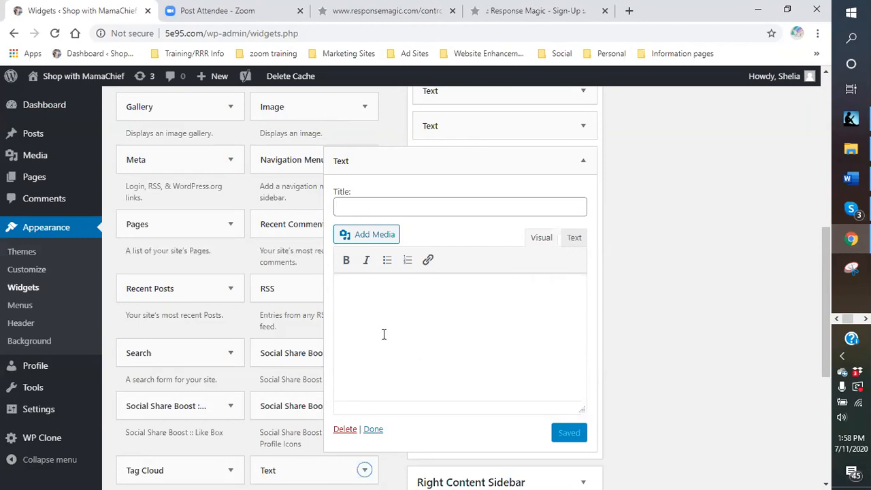
left_click(575, 240)
right_click(350, 305)
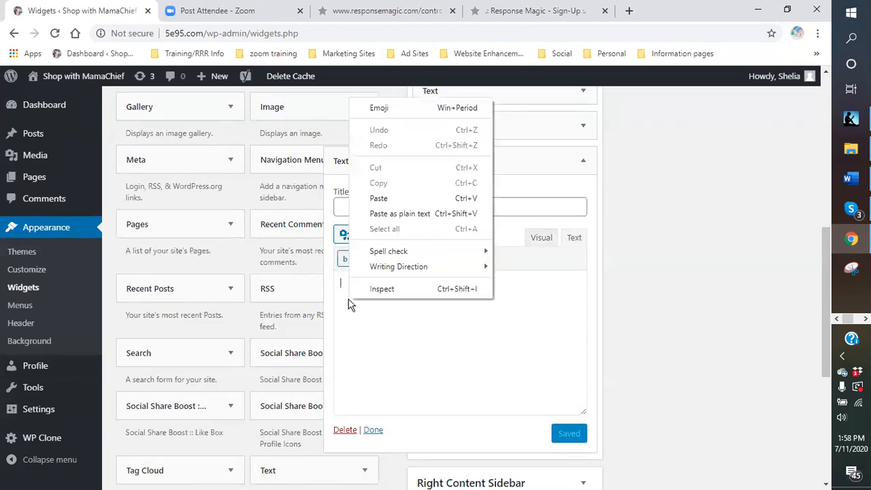
left_click(370, 196)
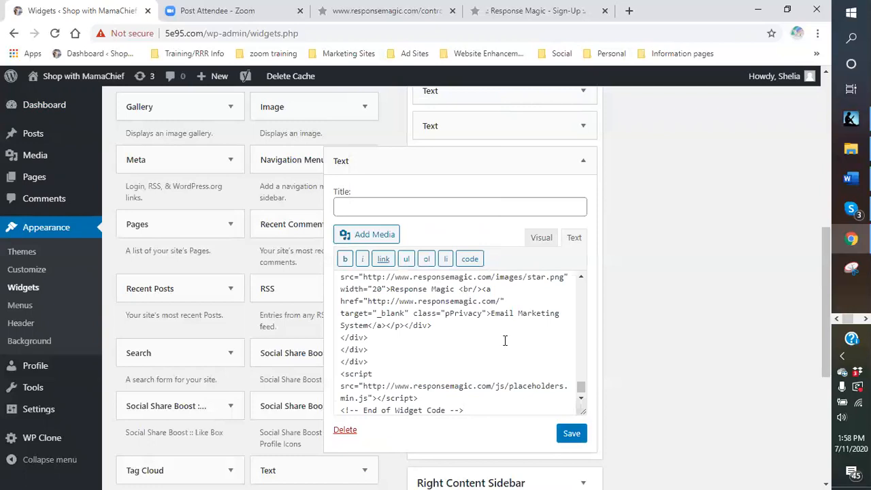
scroll(538, 331, "up", 1)
scroll(534, 331, "down", 2)
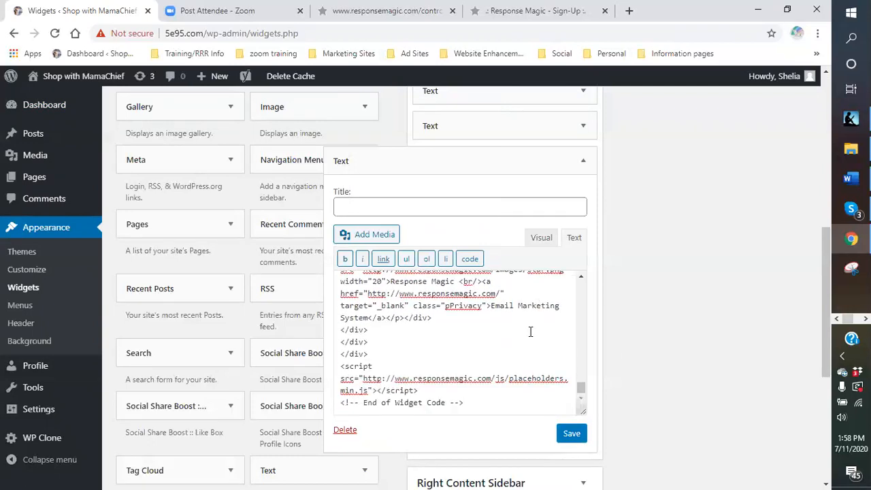
scroll(530, 332, "down", 2)
left_click(574, 309)
left_click(573, 309)
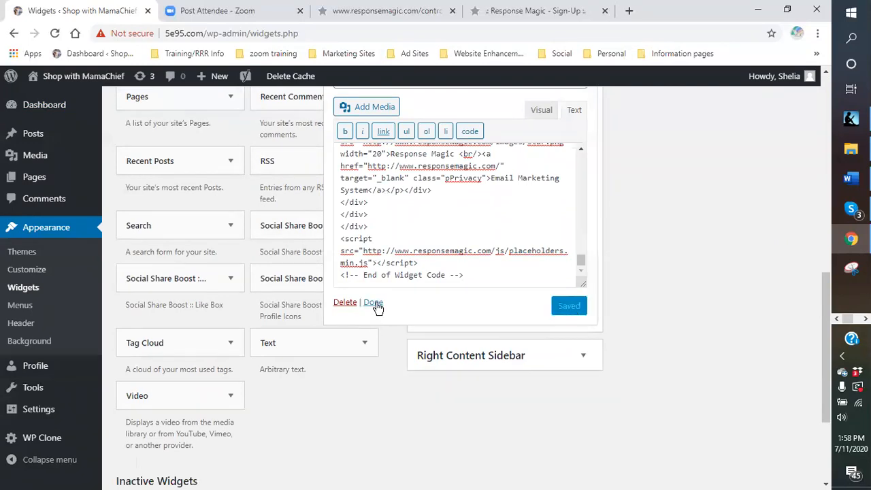
Collapse the saved opt-in form widget and move it directly below Search in the Left of Menu sidebar.
left_click(374, 303)
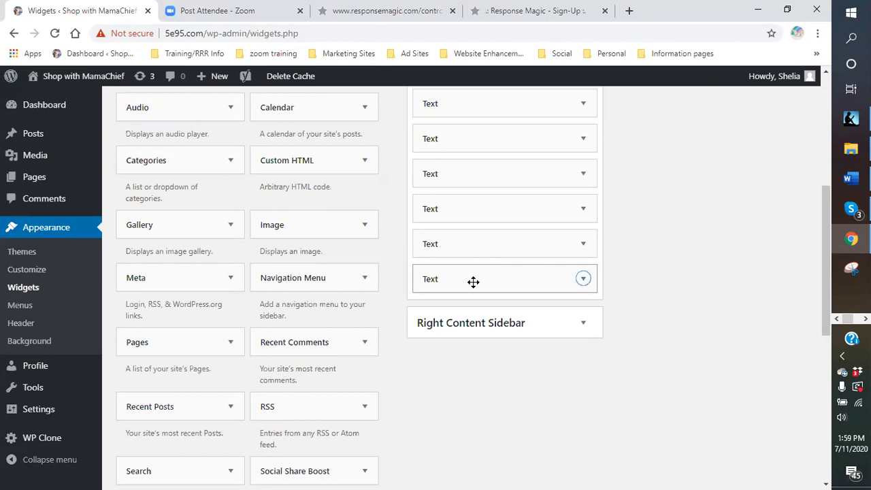
left_click_drag(473, 281, 471, 309)
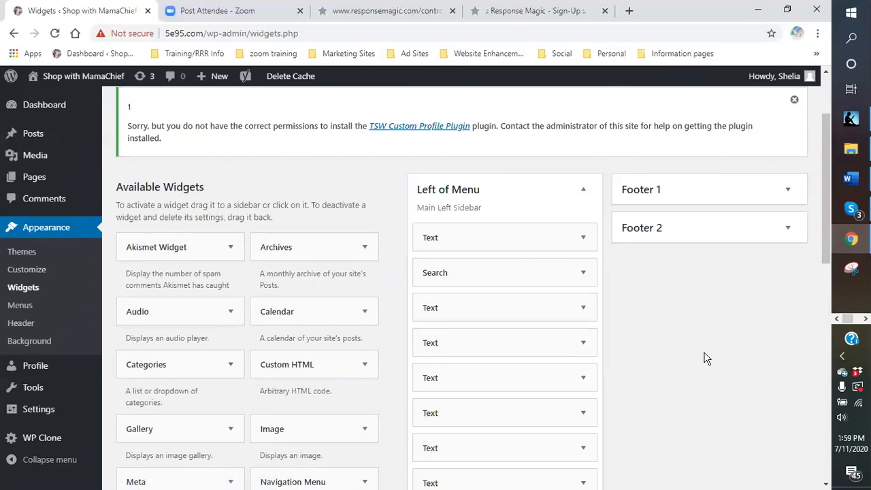
mouse_move(65, 91)
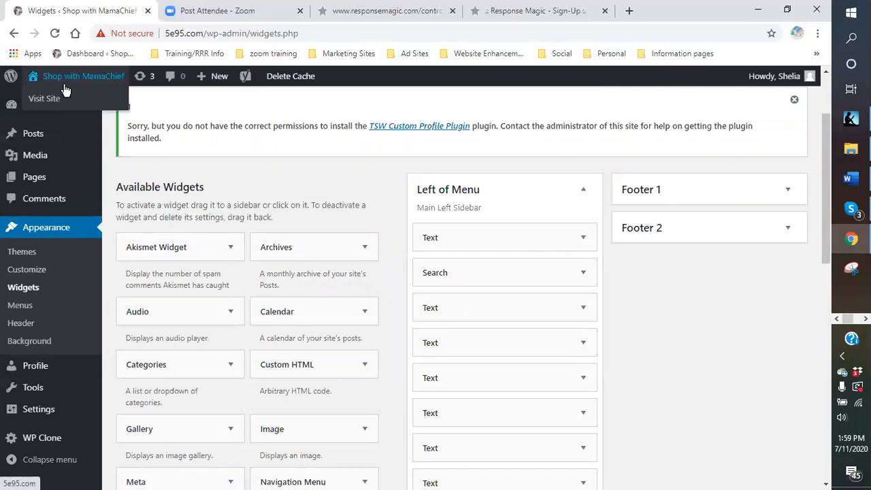
Reopen the opt-in form widget in Visual mode, review the form, and place the cursor below its consent paragraph.
left_click(482, 307)
scroll(527, 313, "down", 3)
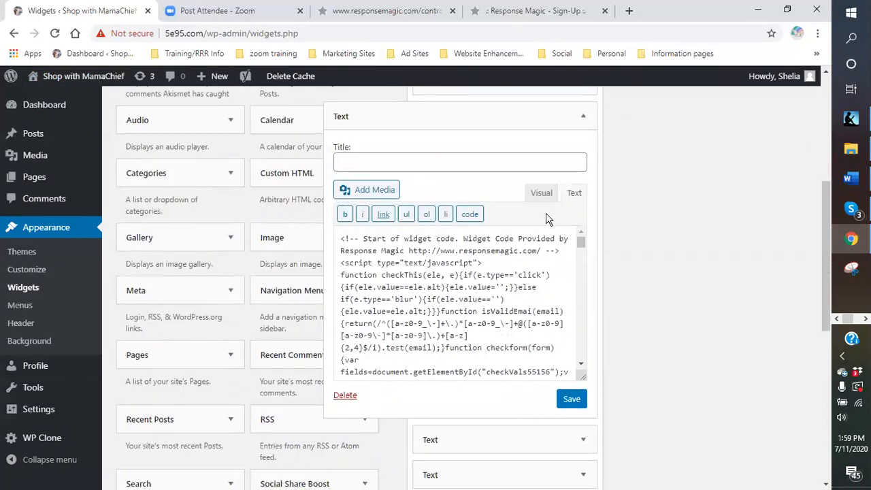
left_click(539, 195)
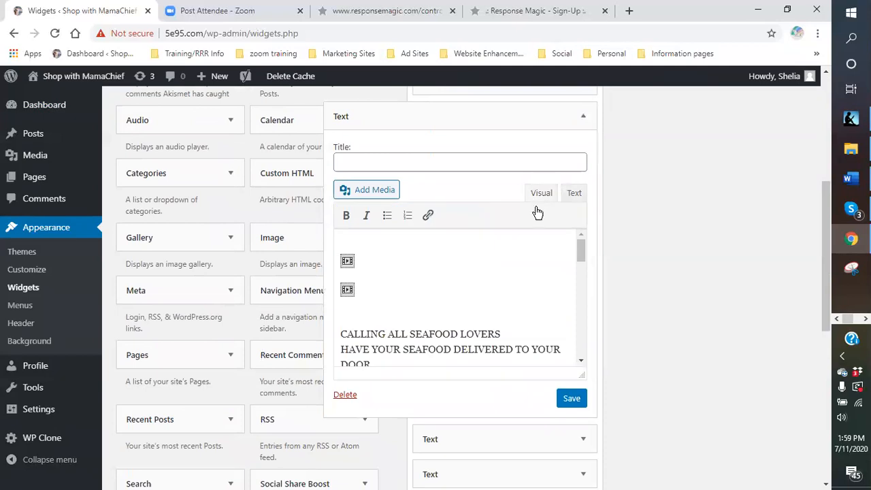
scroll(545, 269, "down", 2)
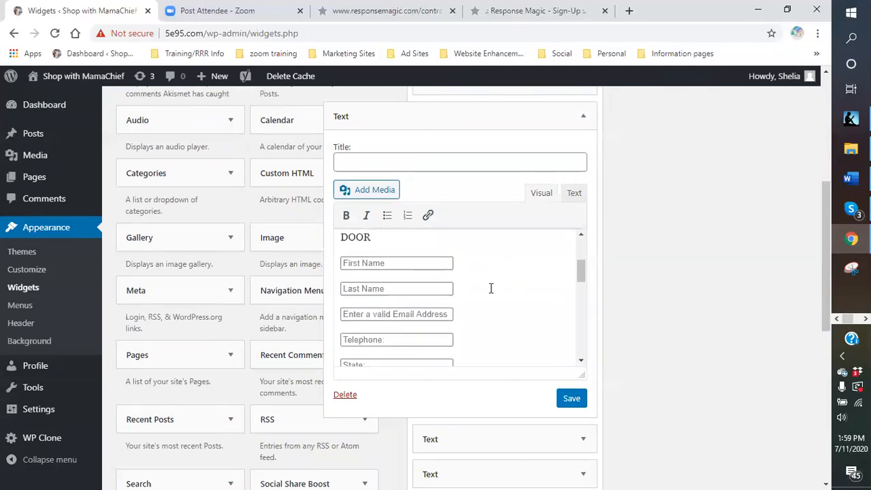
scroll(492, 292, "down", 5)
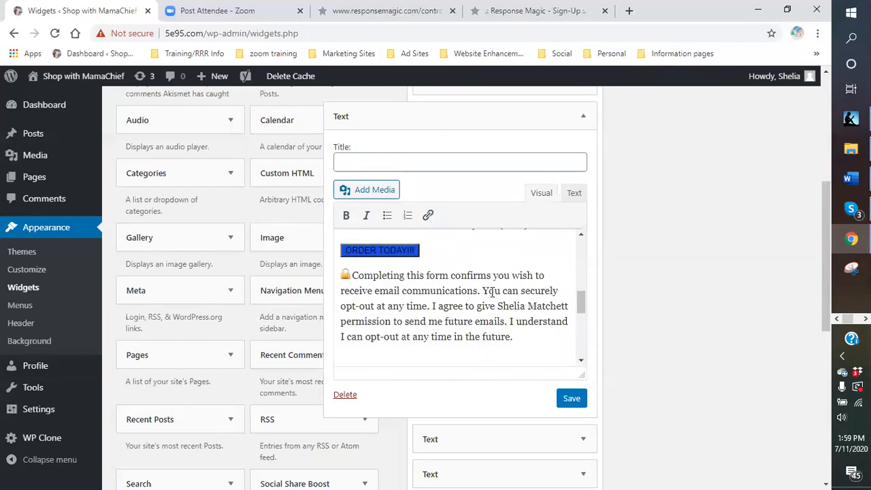
scroll(492, 292, "up", 5)
scroll(492, 292, "down", 3)
scroll(492, 292, "down", 4)
scroll(493, 292, "up", 1)
scroll(479, 314, "up", 2)
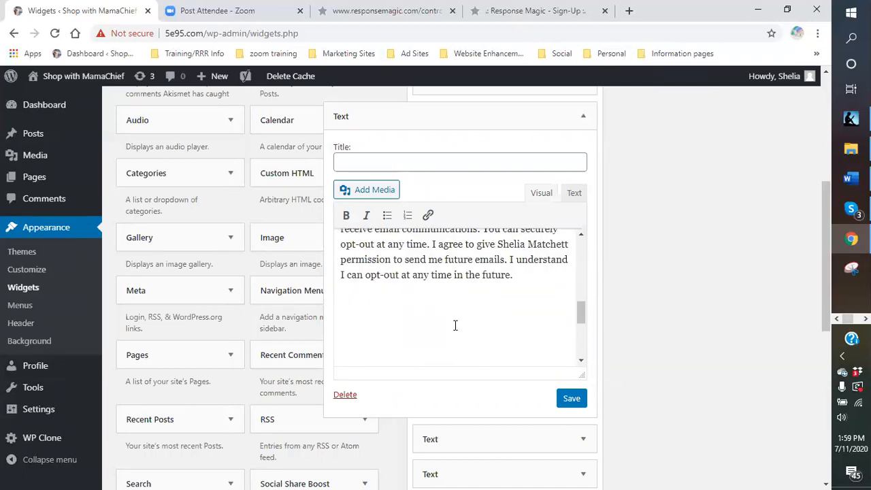
left_click(349, 306)
Start adding media to the widget and look through the media library for an image for the form.
scroll(451, 305, "up", 10)
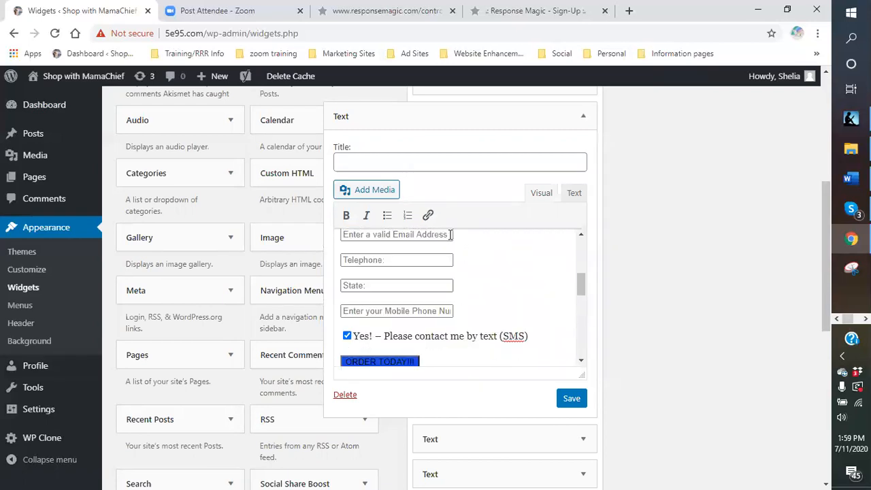
scroll(450, 236, "up", 1)
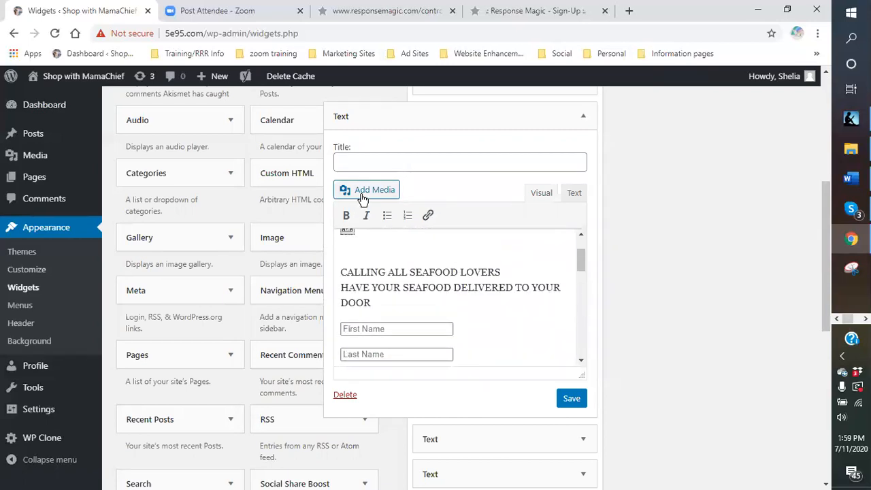
left_click(363, 197)
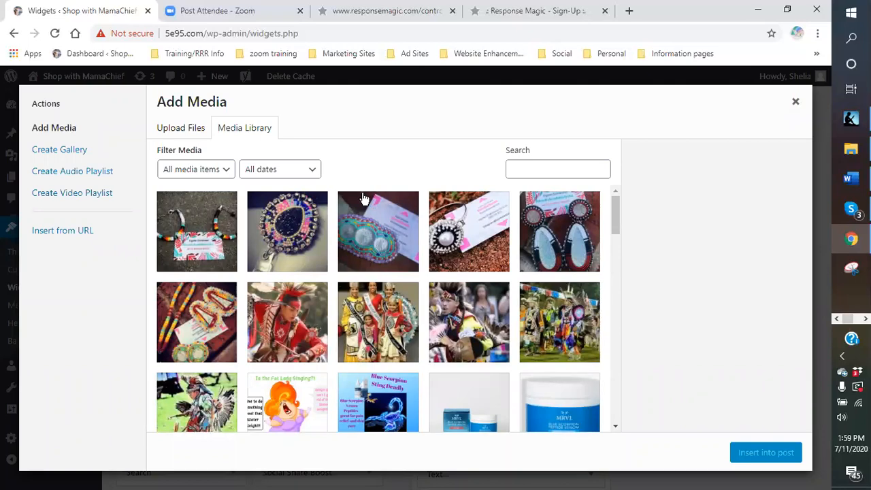
scroll(363, 198, "down", 5)
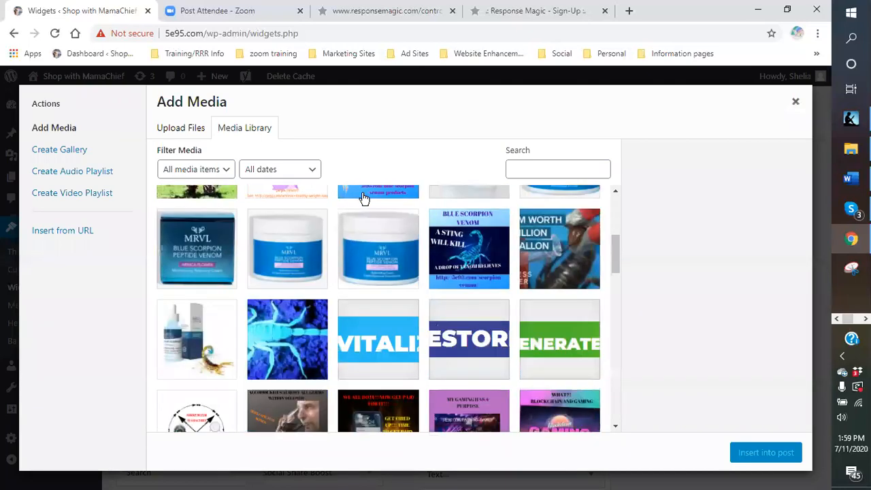
scroll(364, 198, "down", 4)
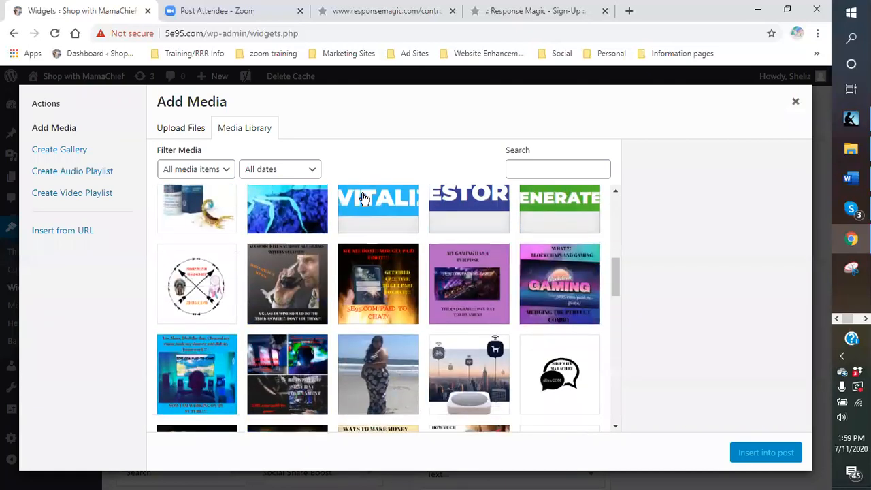
scroll(363, 197, "down", 2)
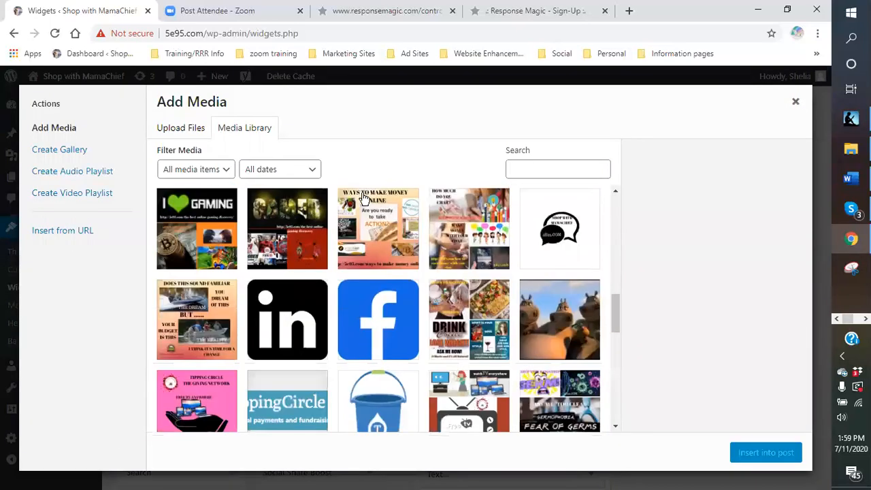
scroll(364, 197, "up", 8)
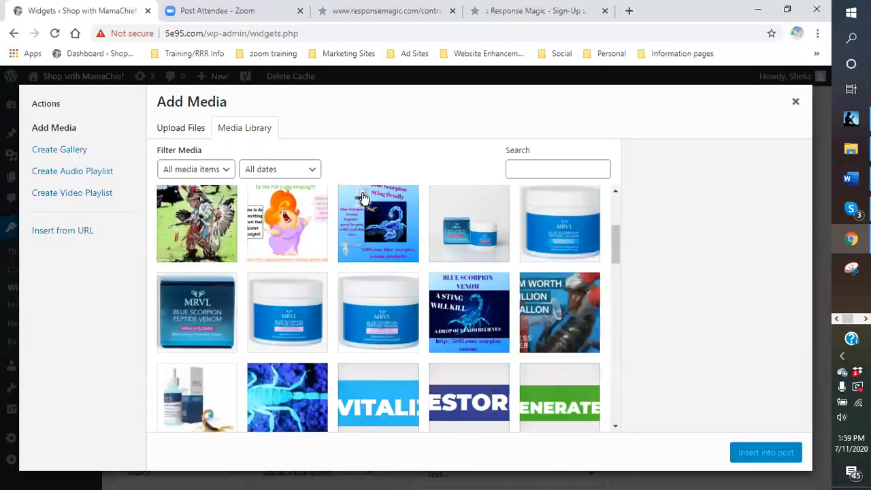
scroll(364, 197, "up", 2)
scroll(363, 197, "down", 5)
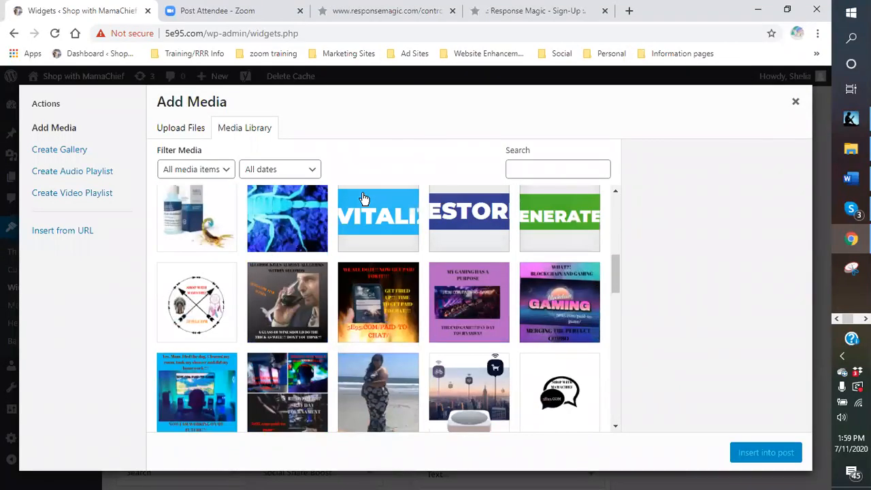
scroll(363, 197, "up", 5)
Upload the image file Salmon logo (1) from the wild salmon folder to the media library.
left_click(179, 131)
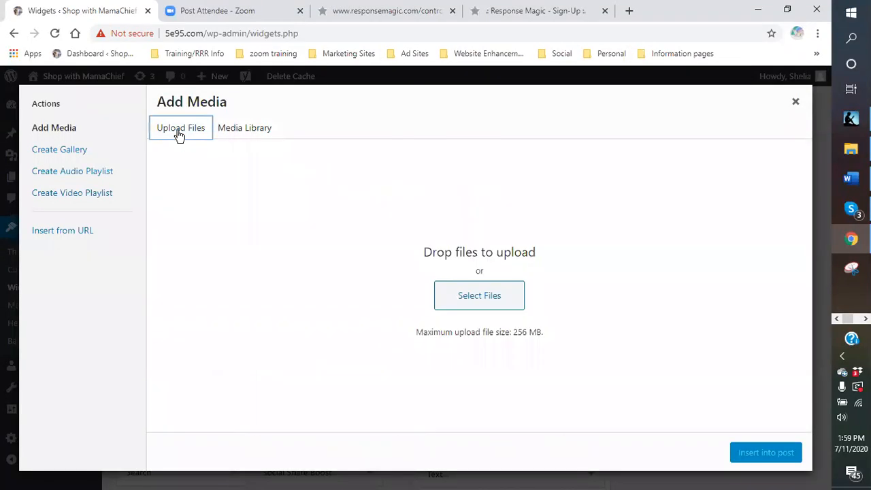
left_click(482, 304)
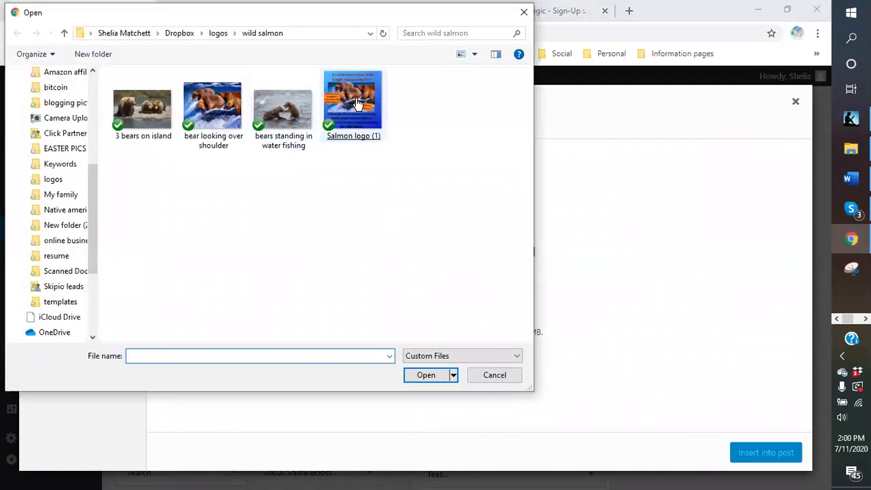
double_click(356, 102)
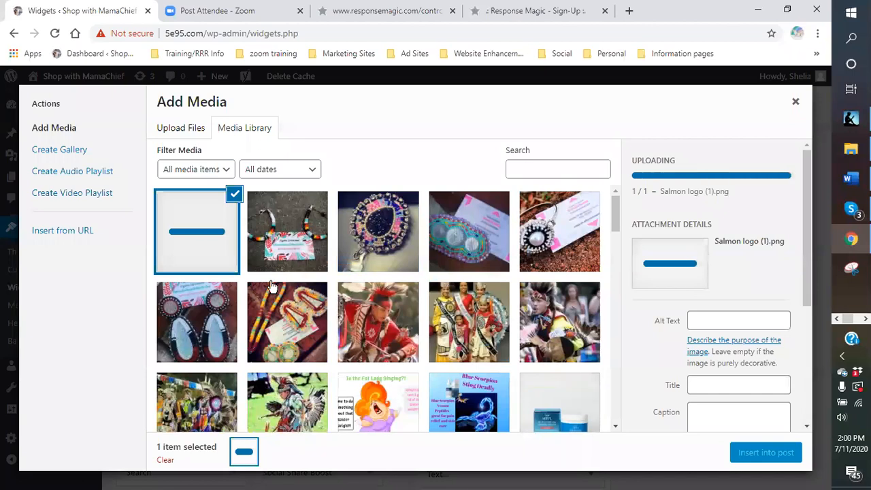
Set the uploaded salmon logo's alt text to "salmon recipes".
left_click(736, 320)
scroll(740, 320, "down", 3)
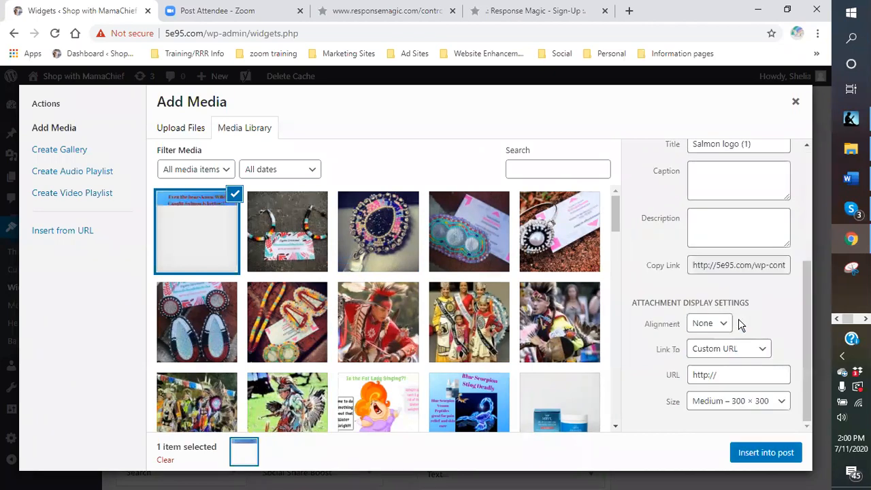
scroll(800, 300, "up", 4)
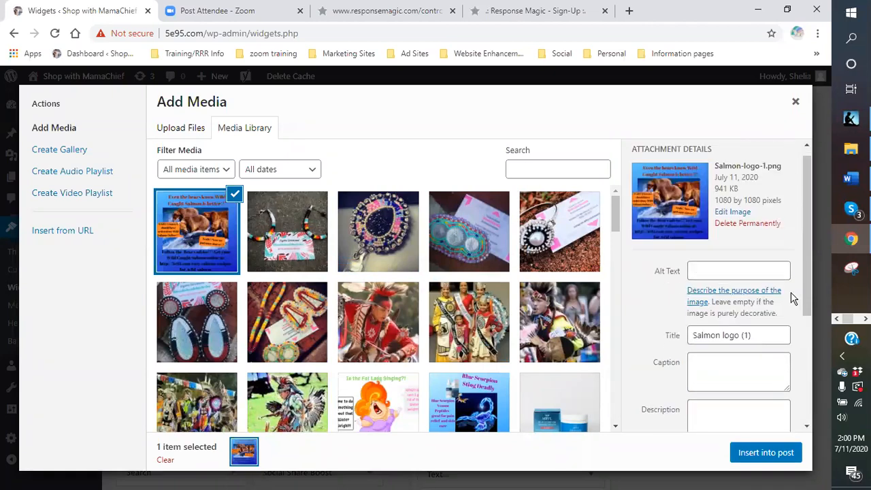
left_click(711, 286)
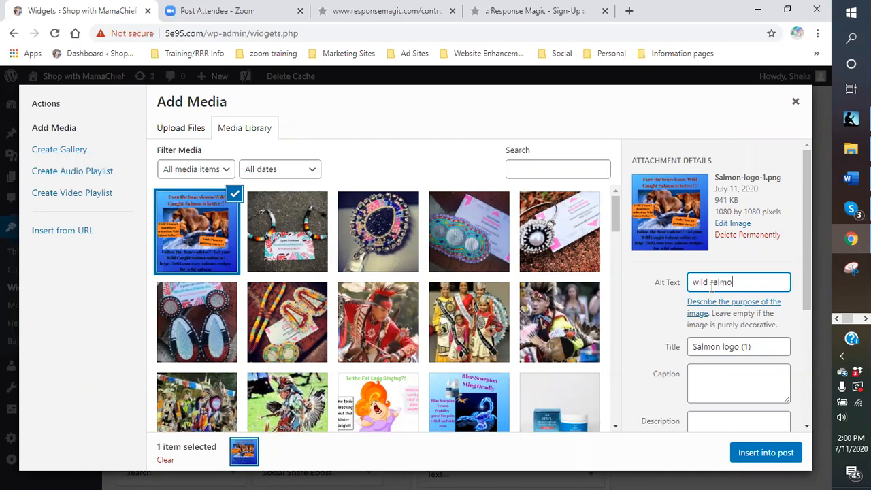
key("BackSpace")
key("BackSpace")
key("BackSpace")
key("BackSpace")
key("BackSpace")
key("BackSpace")
key("BackSpace")
key("BackSpace")
key("BackSpace")
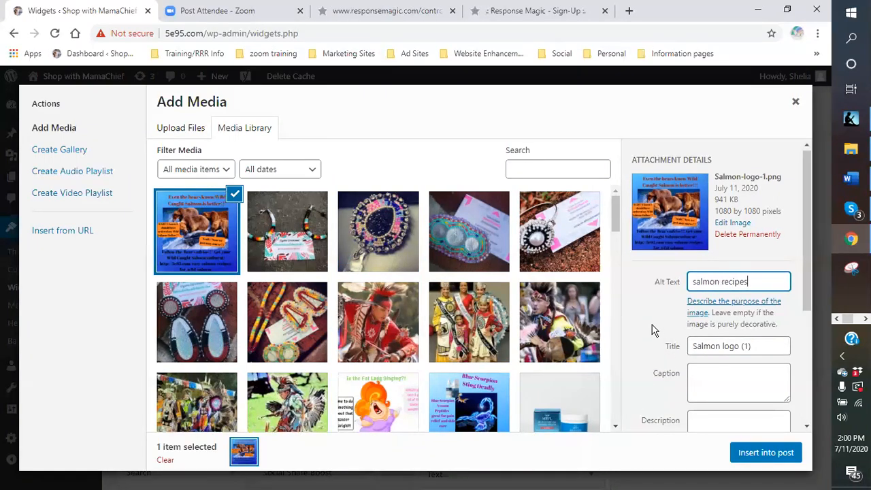
scroll(660, 320, "down", 2)
scroll(710, 307, "down", 1)
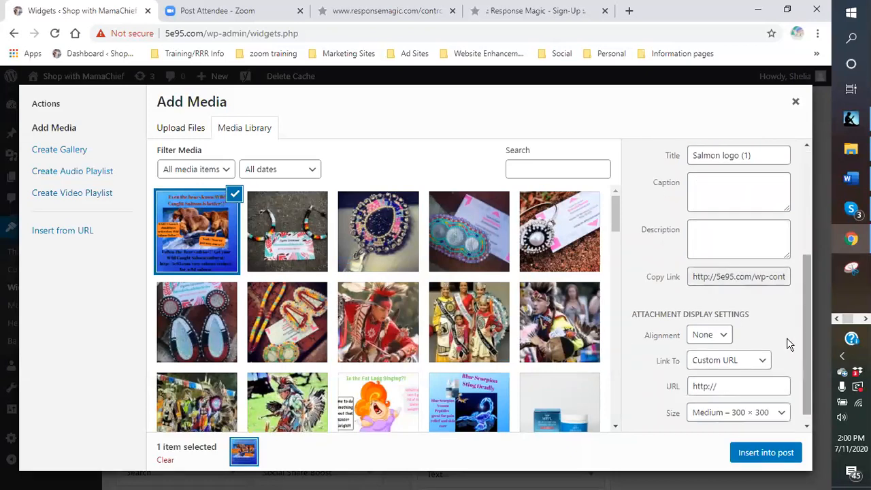
left_click(736, 386)
left_click_drag(735, 386, 695, 387)
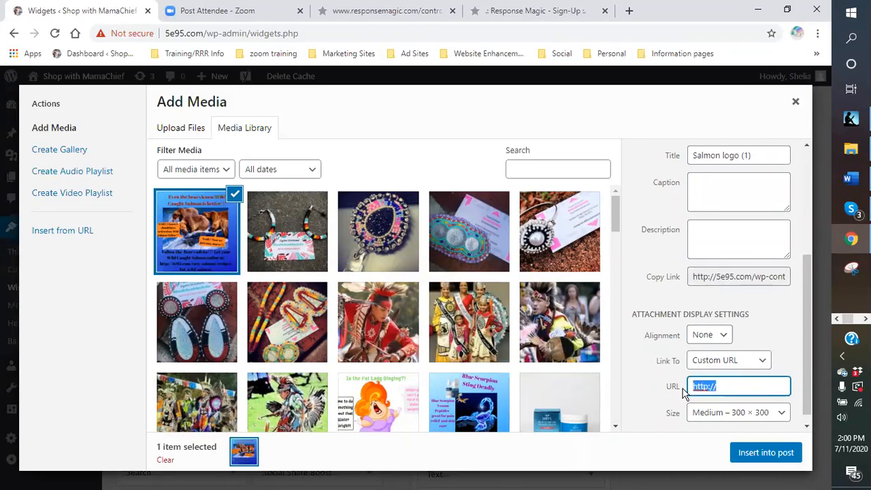
right_click(695, 389)
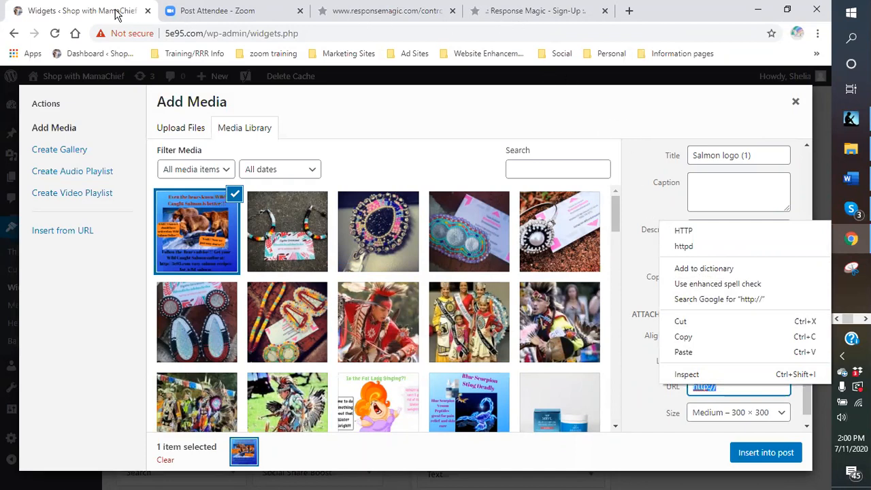
left_click(658, 198)
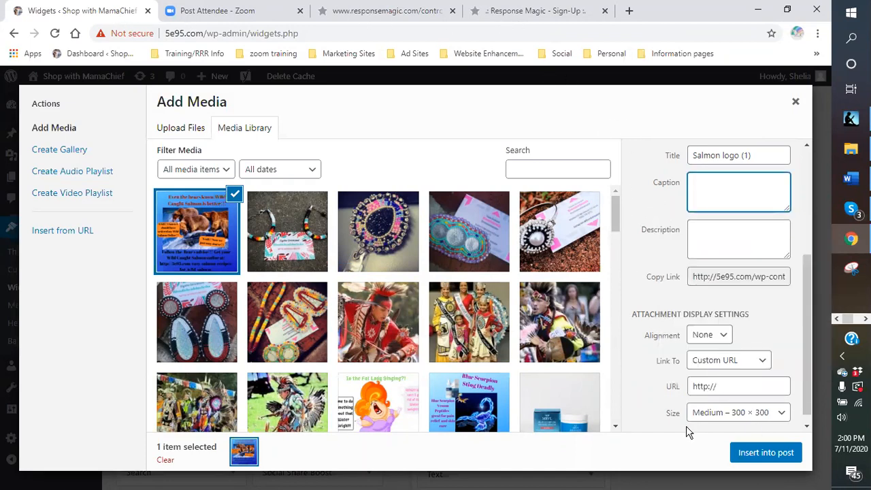
Insert the uploaded salmon logo at medium size into the widget's content and check its placement.
left_click(770, 455)
scroll(459, 333, "up", 2)
scroll(450, 327, "down", 2)
scroll(456, 316, "up", 2)
scroll(466, 316, "down", 1)
scroll(451, 299, "up", 1)
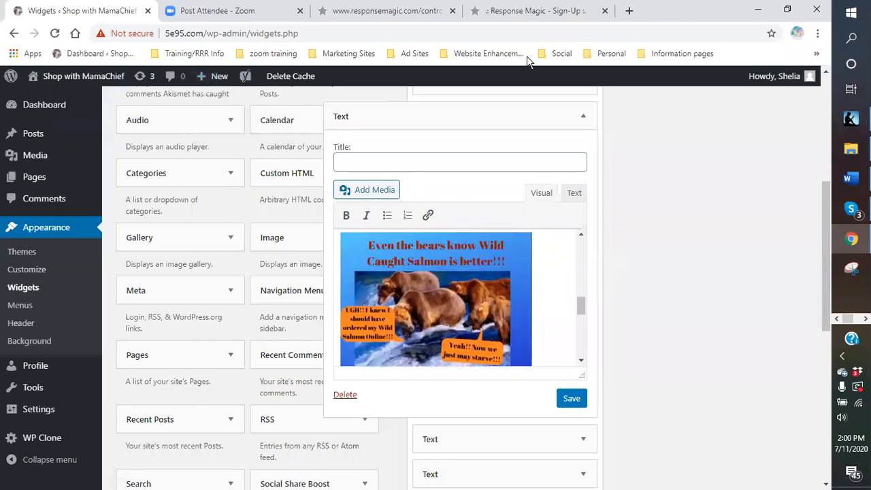
Open the Shop with MamaChief dashboard in a new browser tab and go to its list of all pages.
left_click(630, 11)
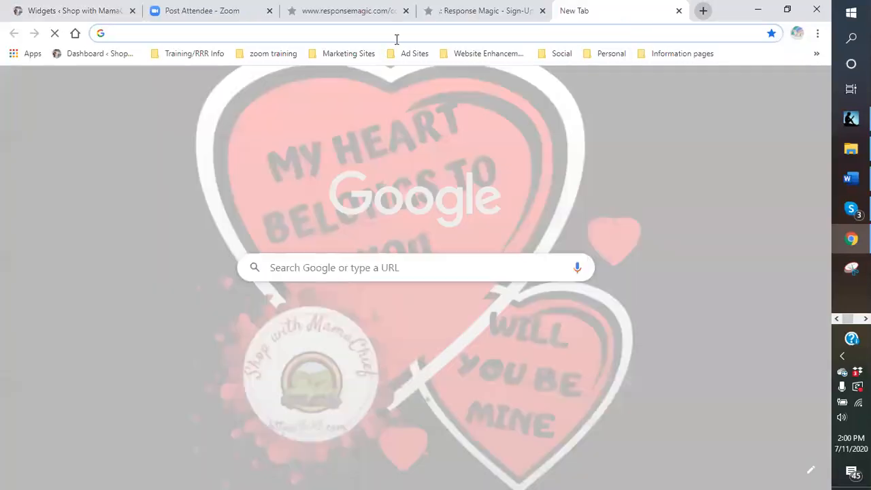
left_click(93, 59)
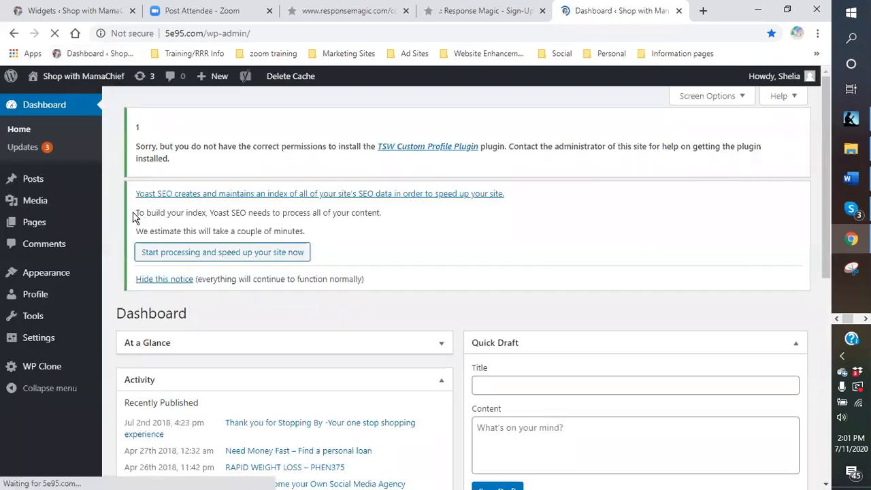
mouse_move(37, 215)
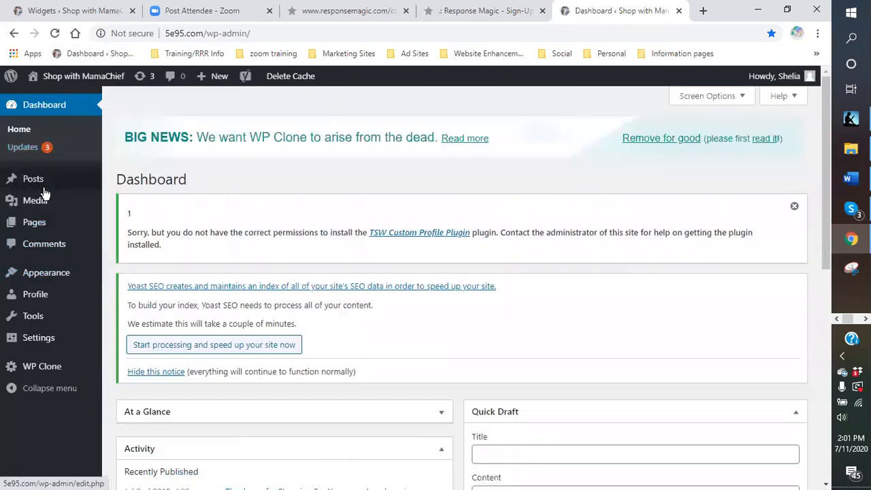
left_click(45, 230)
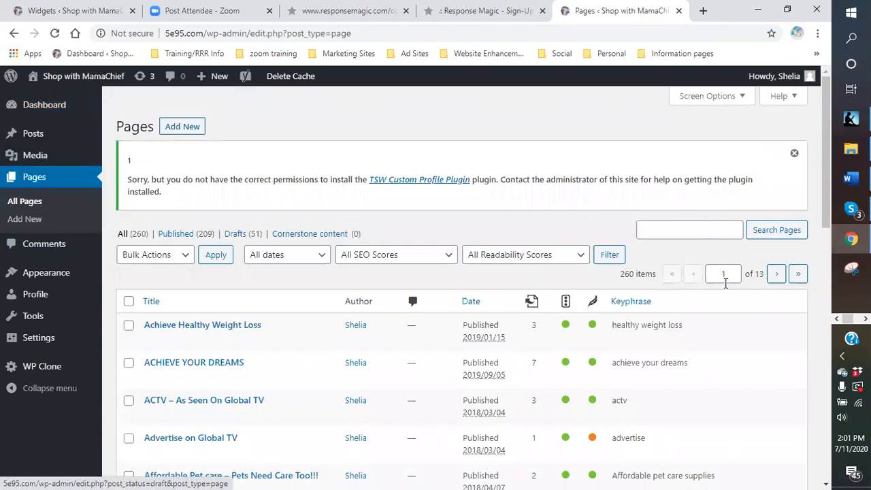
Search the site's pages for "salmon".
left_click(690, 230)
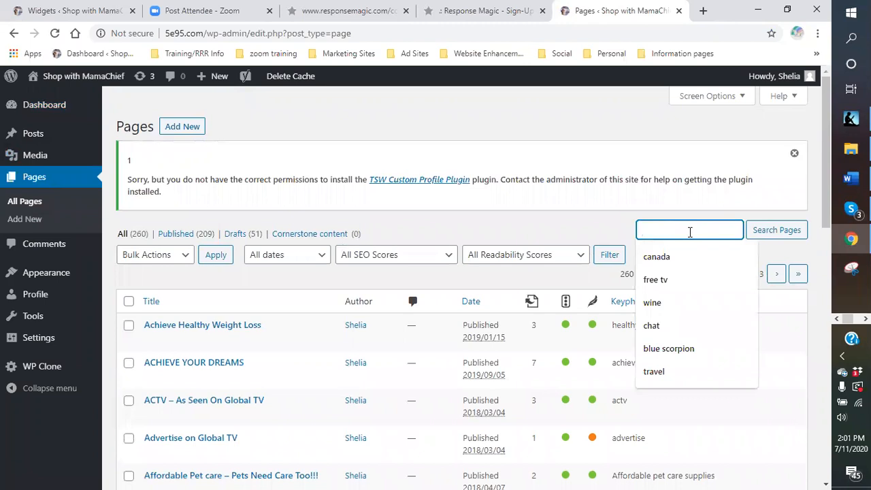
type("salmo")
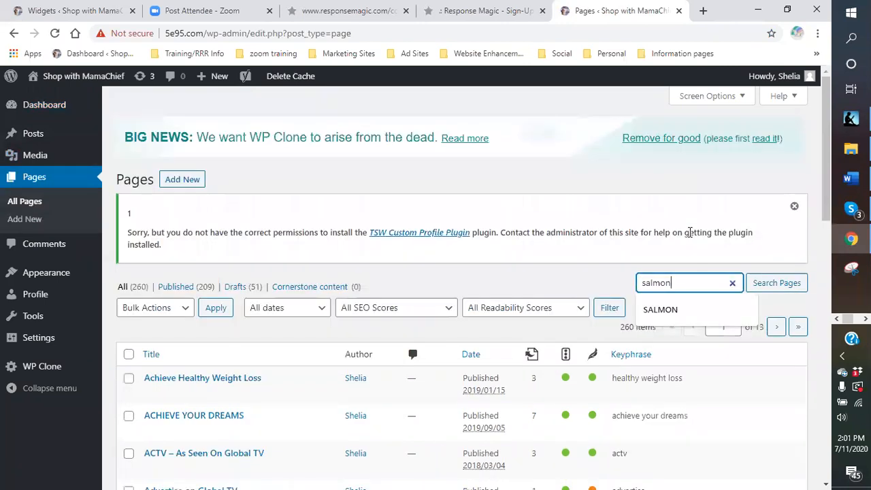
type("n")
key("Return")
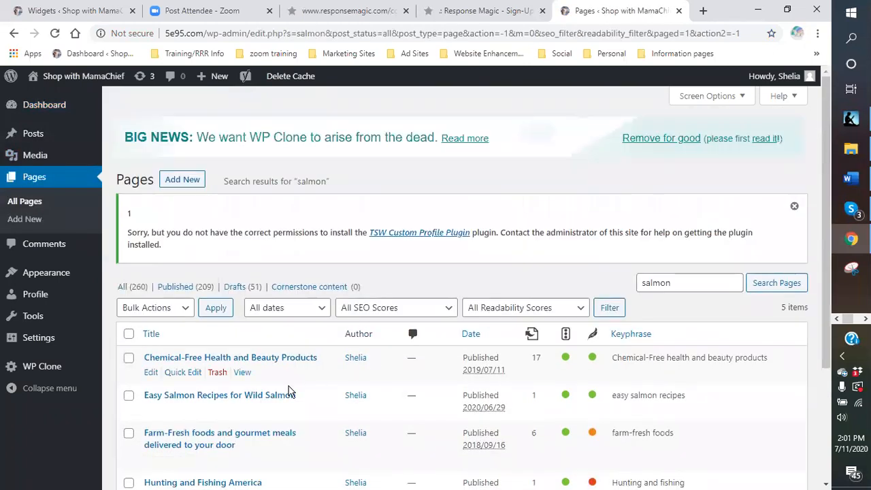
Open the Easy Salmon Recipes for Wild Salmon page for editing and copy its permalink address.
left_click(151, 411)
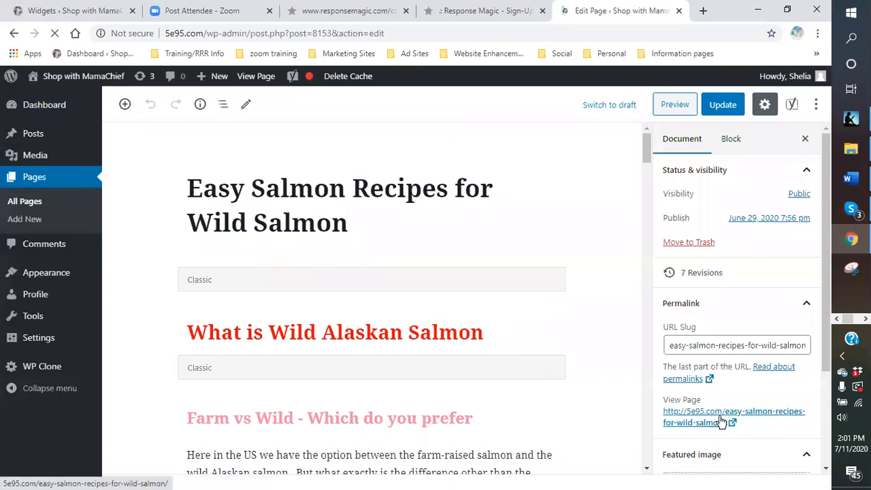
right_click(716, 419)
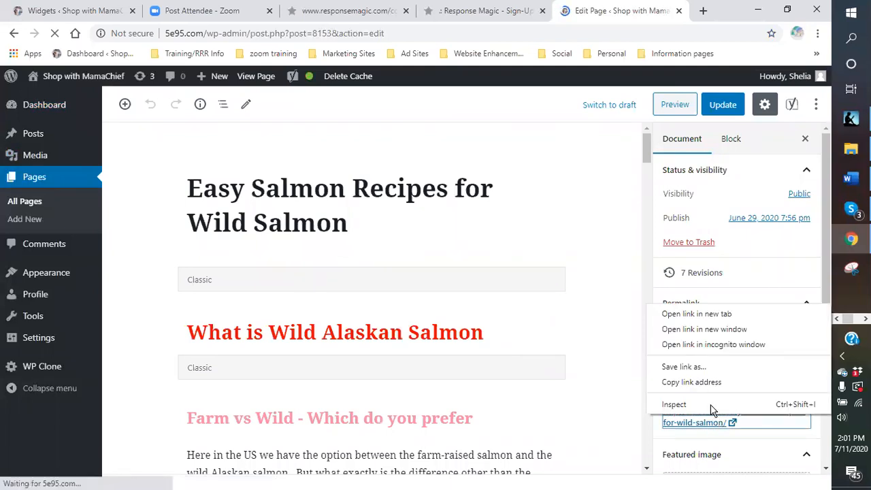
left_click(707, 382)
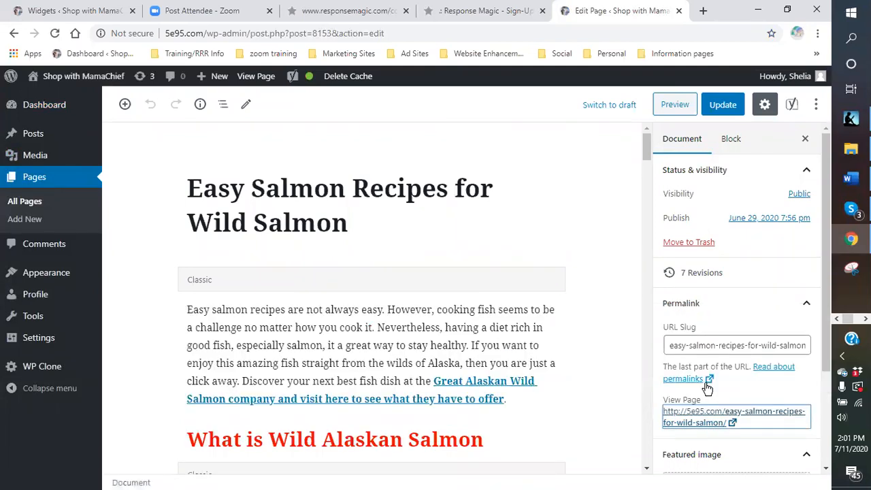
left_click(63, 11)
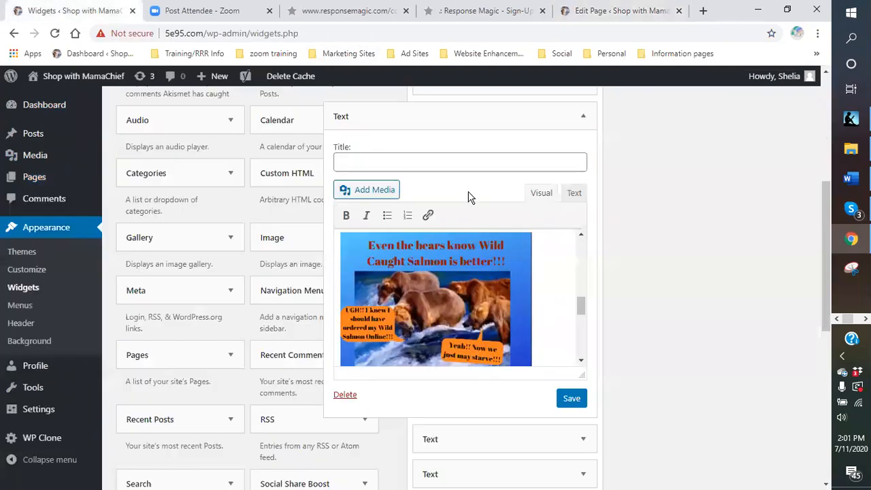
left_click(428, 222)
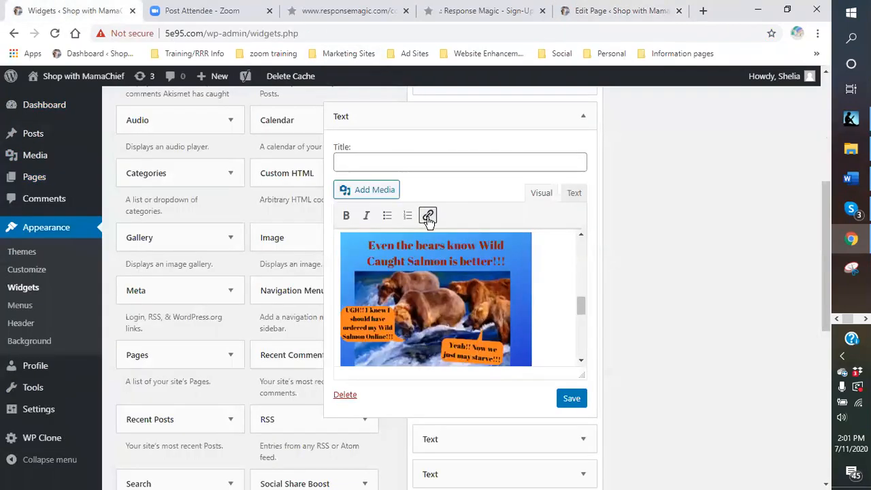
scroll(450, 306, "down", 2)
scroll(410, 311, "up", 2)
scroll(410, 312, "down", 2)
scroll(409, 312, "down", 2)
scroll(410, 306, "up", 2)
scroll(409, 303, "down", 2)
right_click(398, 316)
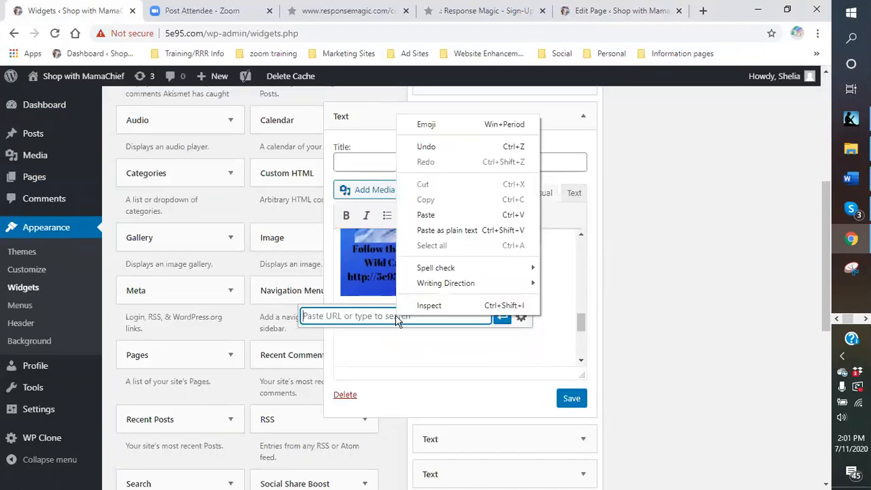
left_click(416, 215)
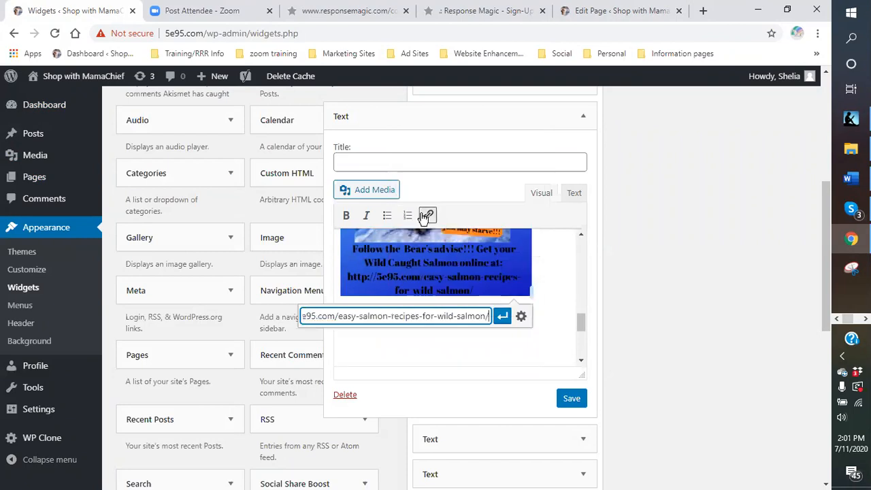
Set the salmon page link to open in a new tab, insert it and save the widget.
left_click(522, 317)
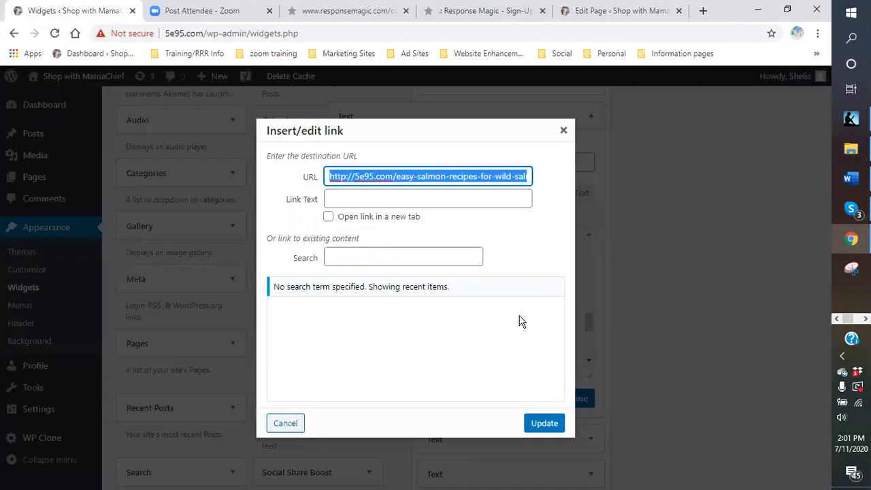
left_click(328, 216)
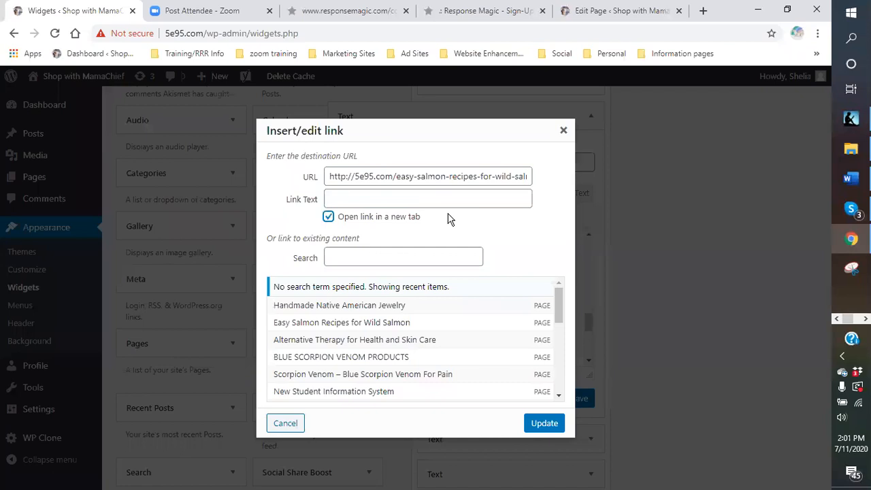
left_click(545, 423)
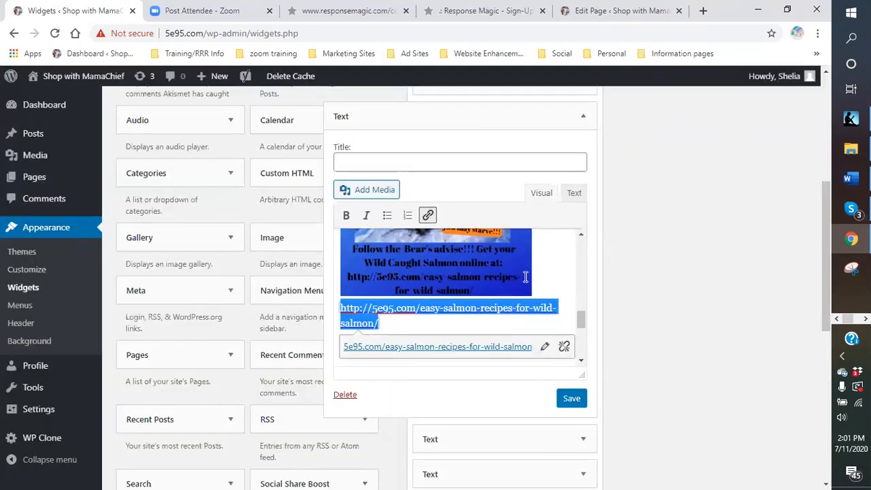
left_click(556, 272)
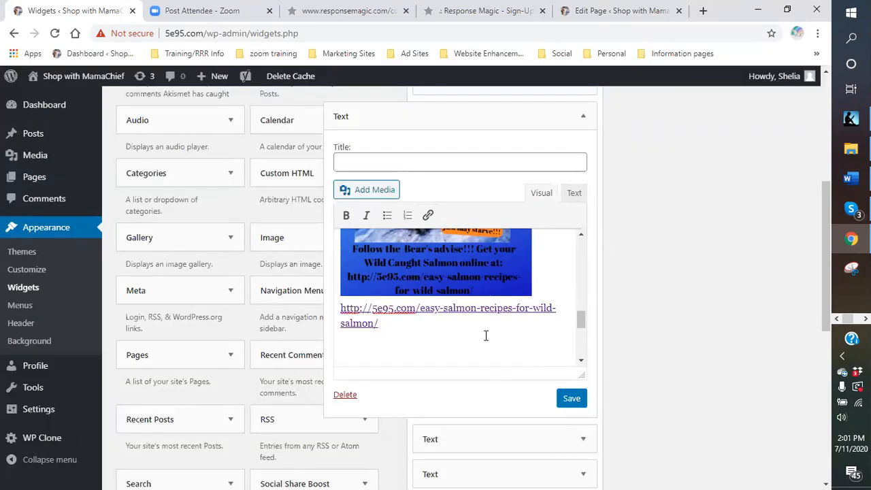
left_click(575, 402)
scroll(449, 327, "up", 1)
scroll(449, 326, "up", 1)
left_click(441, 308)
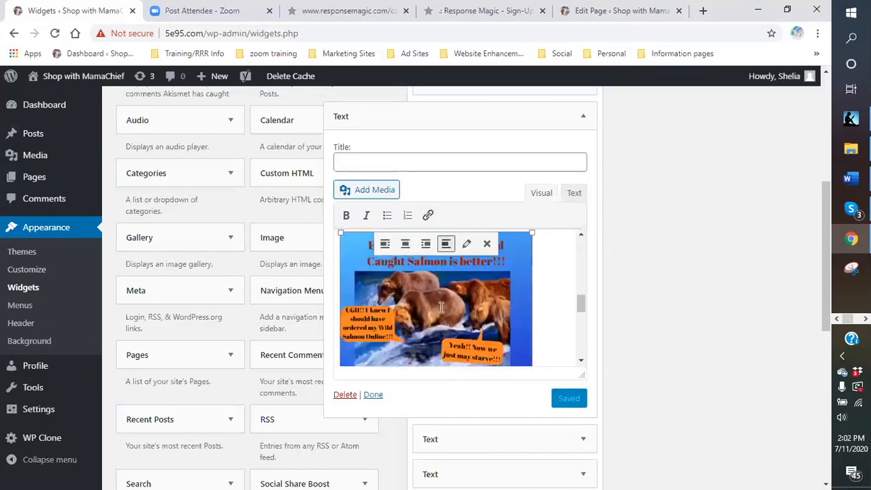
left_click(467, 245)
scroll(229, 195, "down", 2)
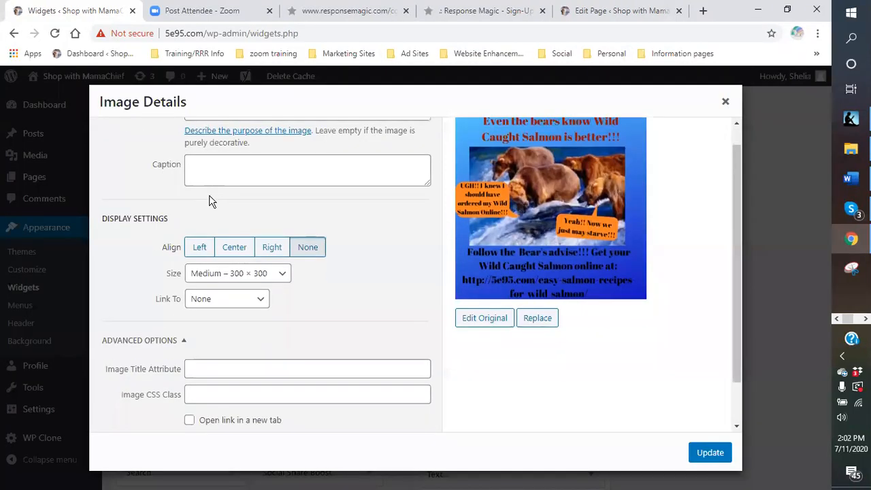
left_click(255, 253)
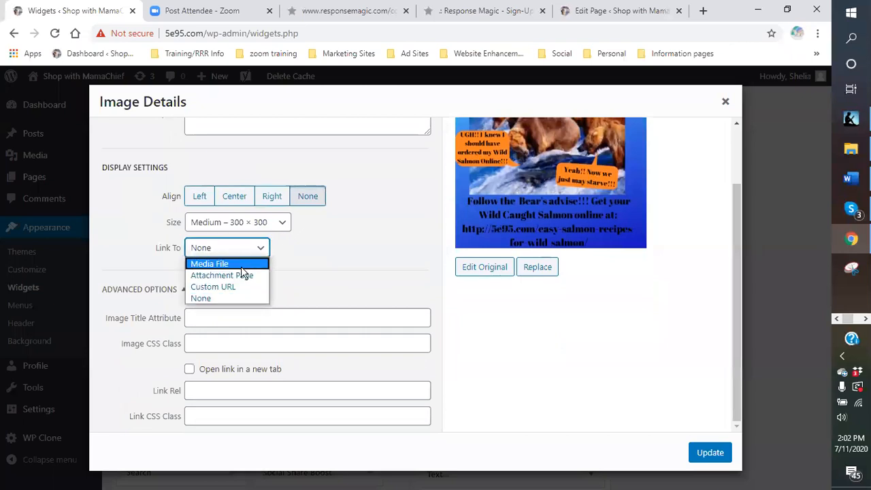
left_click(236, 289)
left_click(226, 249)
right_click(227, 248)
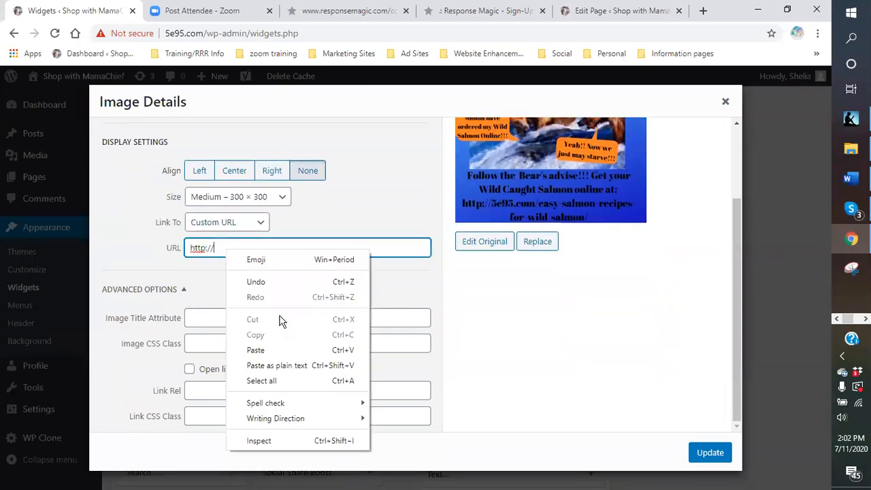
left_click(211, 246)
left_click_drag(226, 247, 174, 259)
right_click(189, 248)
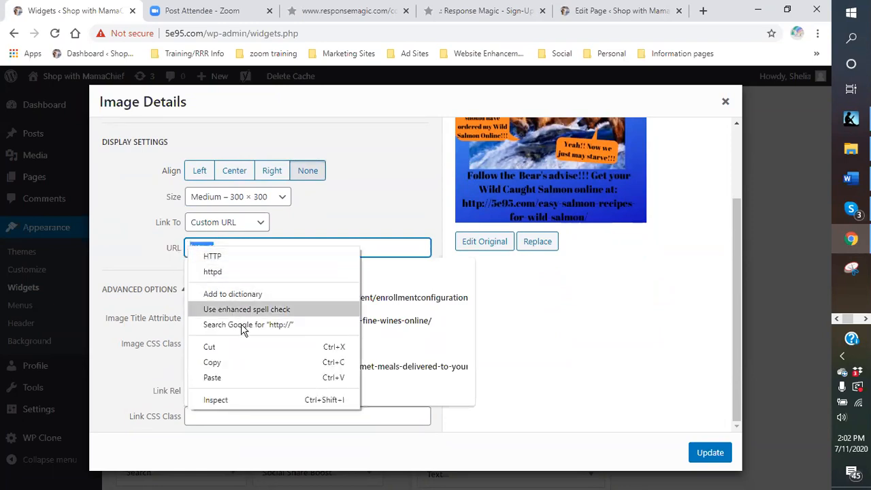
left_click(212, 377)
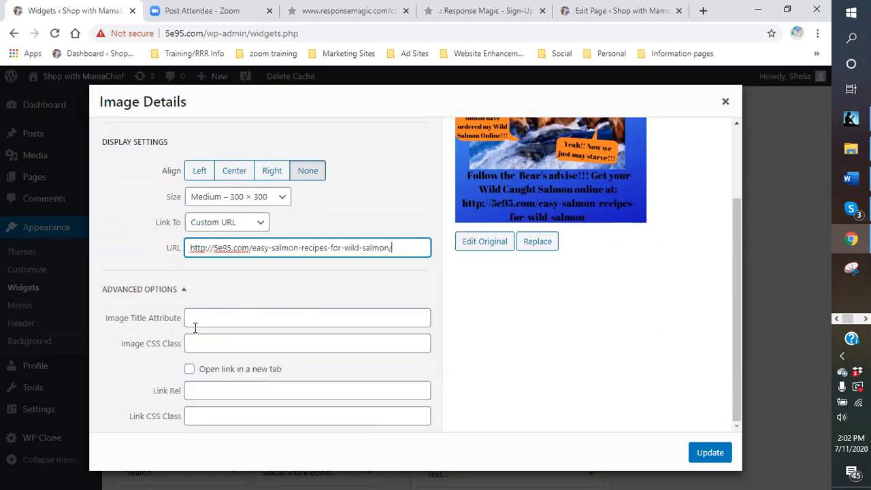
Make the logo's link open in a new tab and set its title attribute to "easy salmon recipes".
left_click(192, 372)
left_click(237, 318)
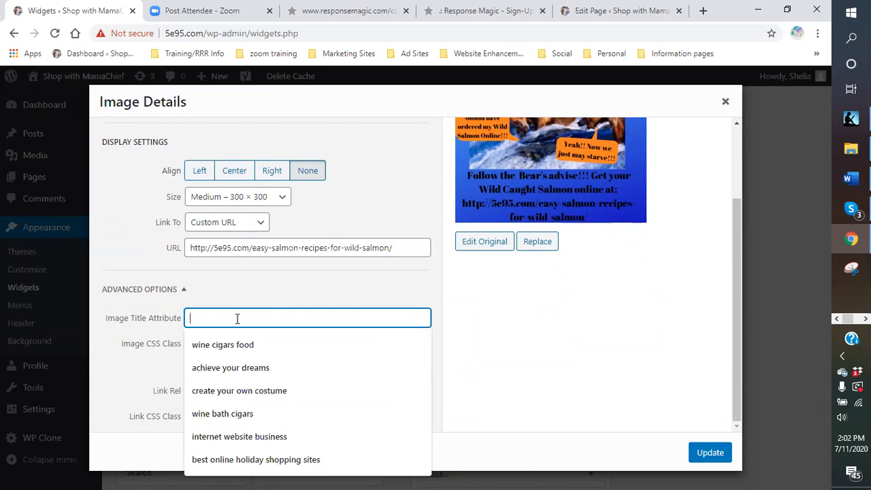
type("easy")
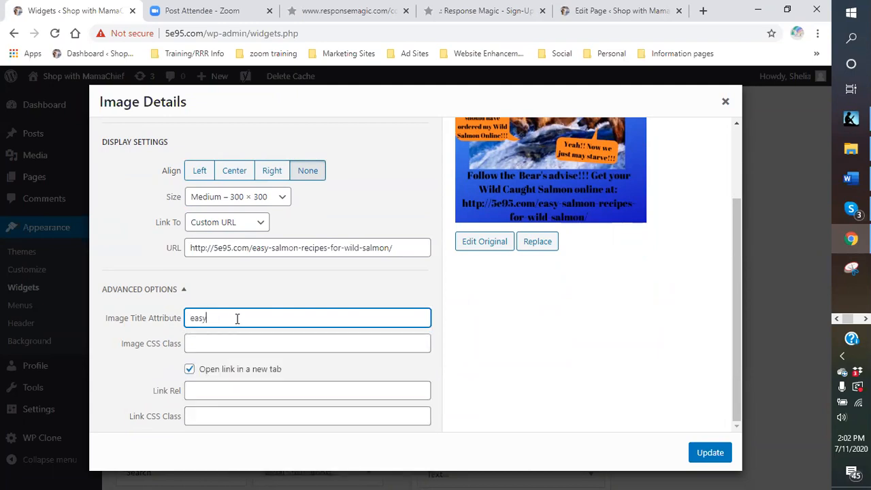
type(" sak=k")
Change the logo's alternative text to "easy salmon recipes" and update the image.
scroll(237, 319, "up", 2)
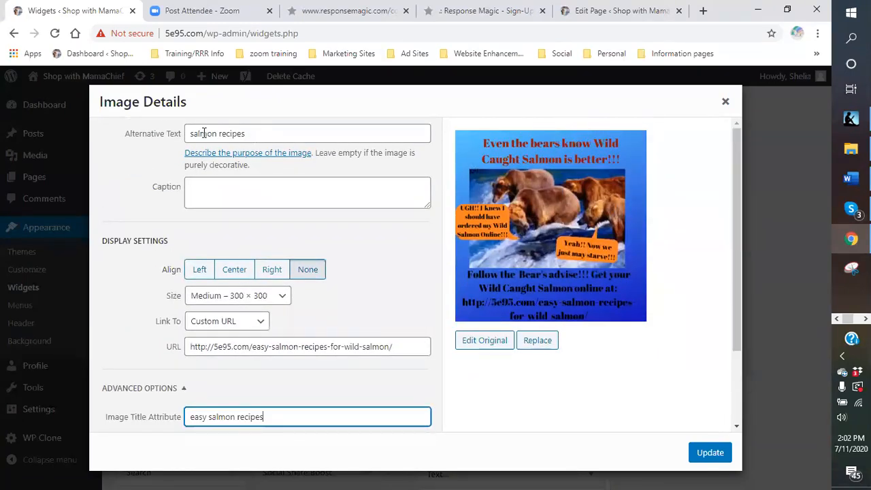
left_click(191, 133)
type("easy")
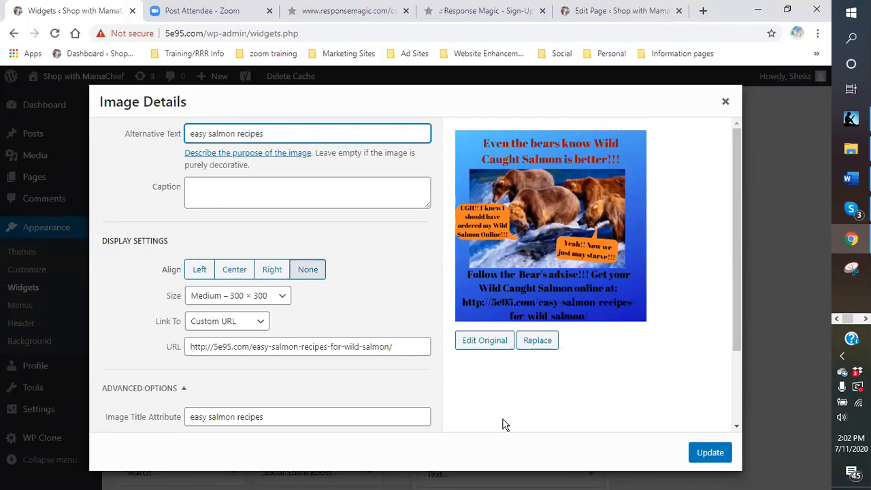
scroll(535, 406, "down", 3)
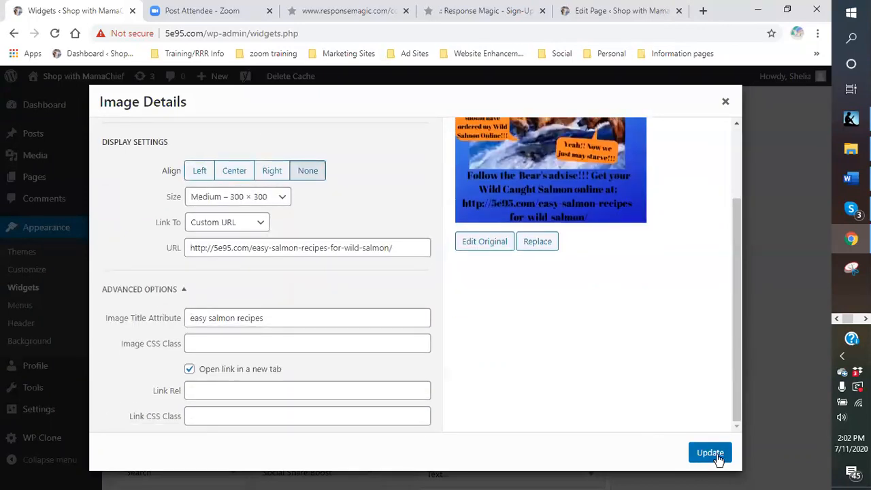
left_click(716, 454)
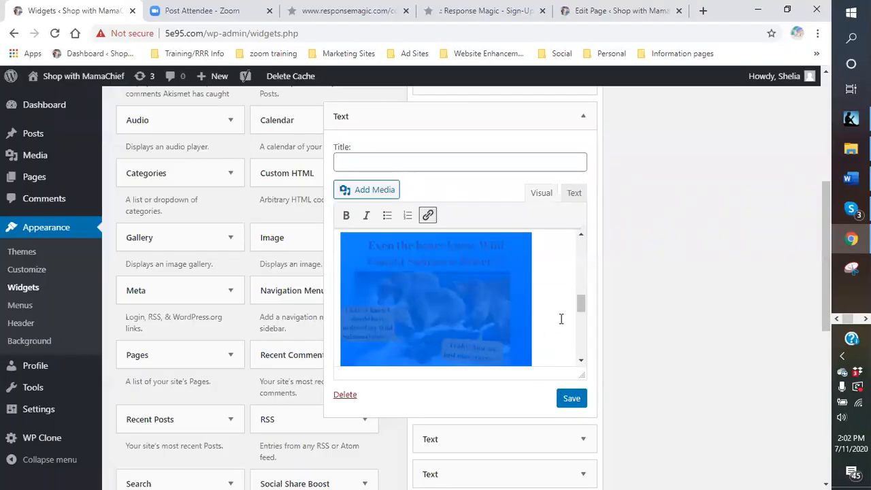
Delete the salmon logo directly above the salmon page link in the widget's content.
scroll(569, 311, "down", 1)
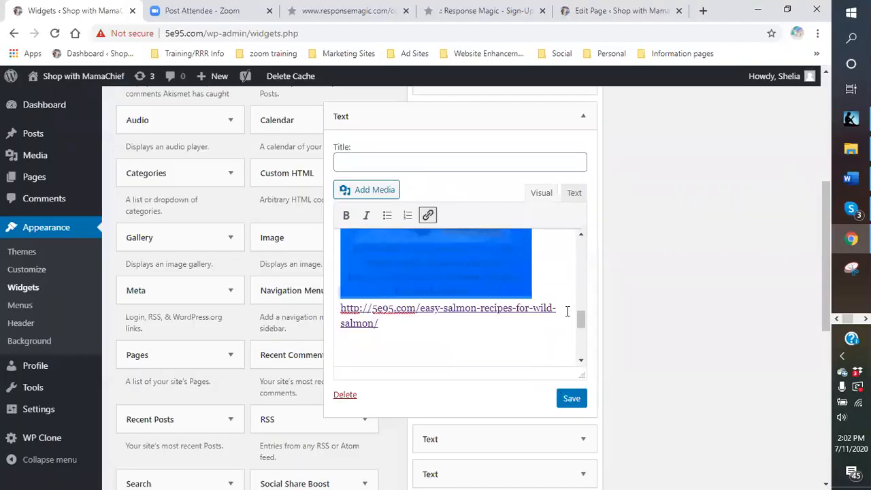
left_click(359, 324)
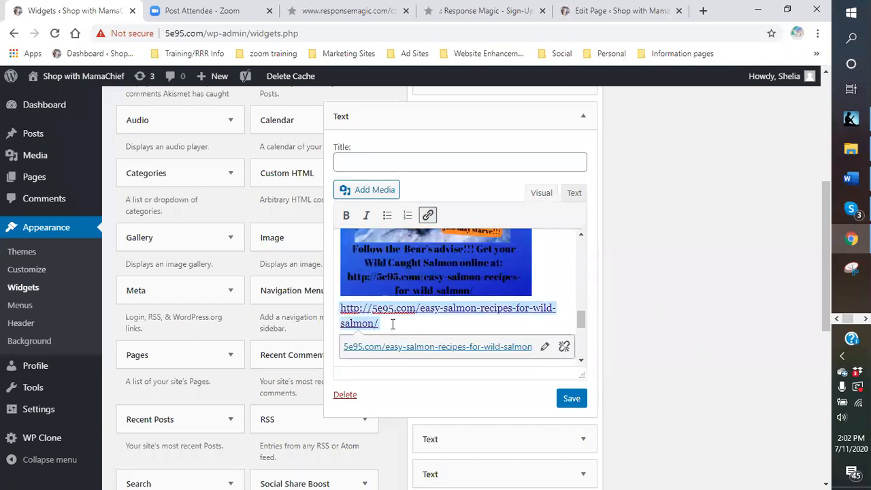
key("BackSpace")
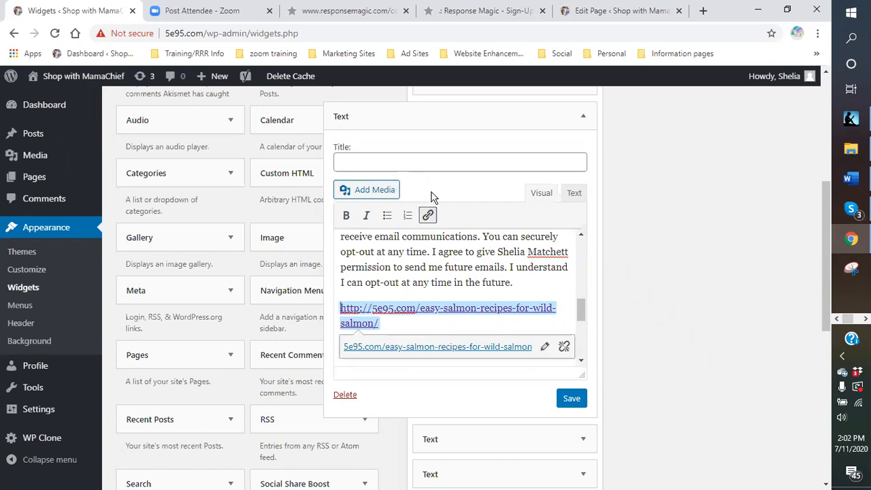
scroll(473, 354, "up", 3)
scroll(467, 326, "up", 3)
scroll(461, 318, "down", 5)
scroll(449, 327, "down", 2)
scroll(429, 340, "up", 5)
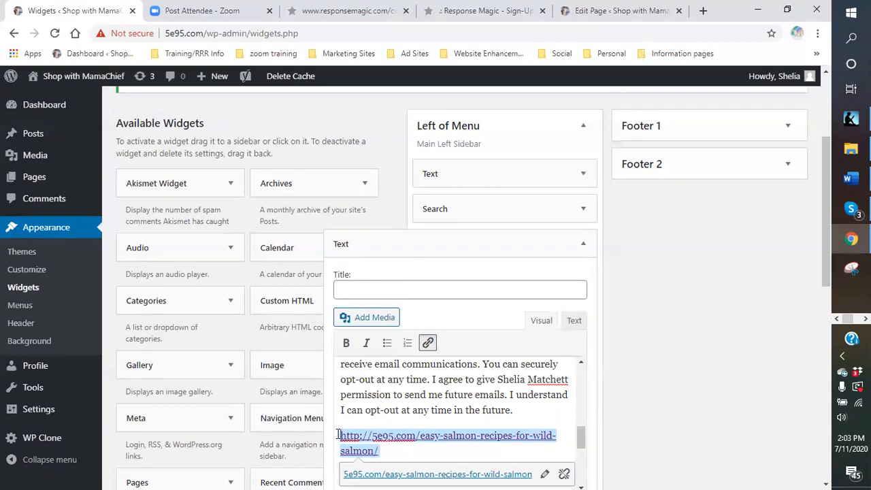
Add a blank line above the salmon page link and insert Salmon-logo-1.png there from the Media Library.
key("Return")
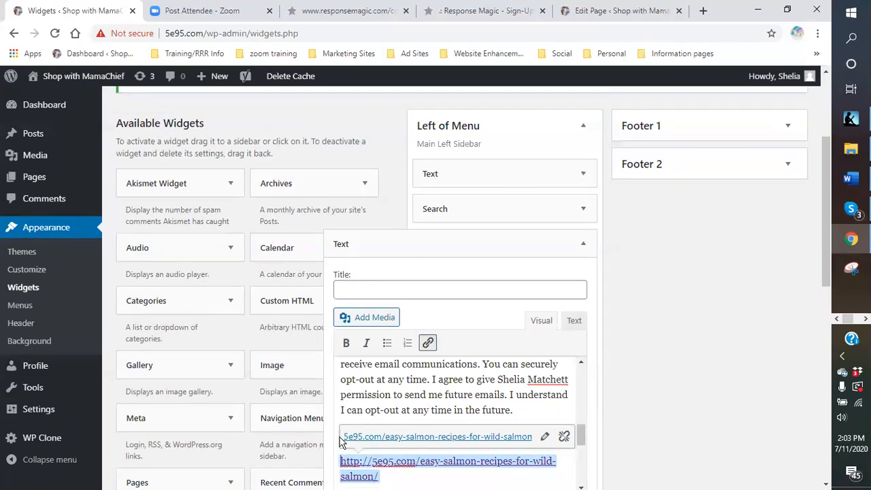
left_click(362, 411)
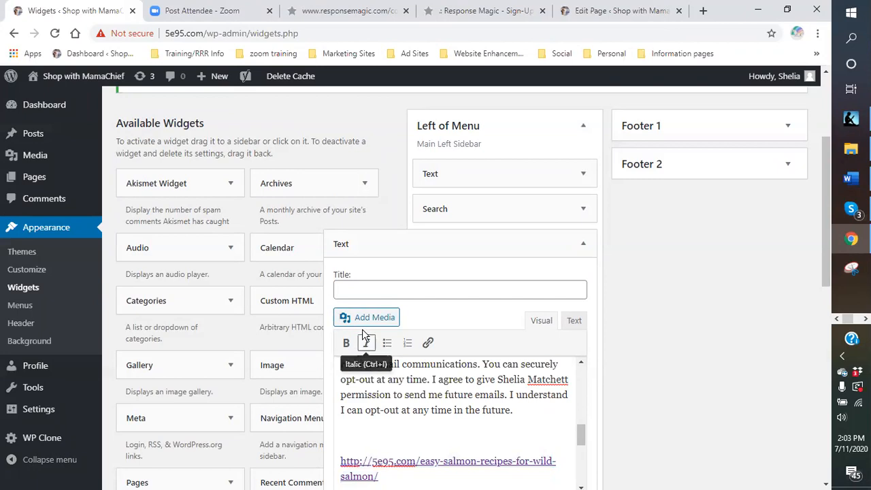
left_click(346, 316)
left_click(211, 222)
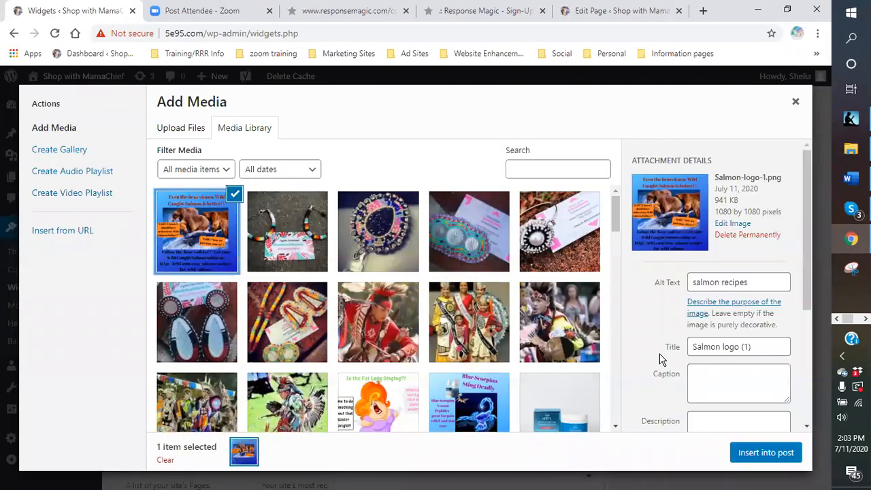
left_click(777, 453)
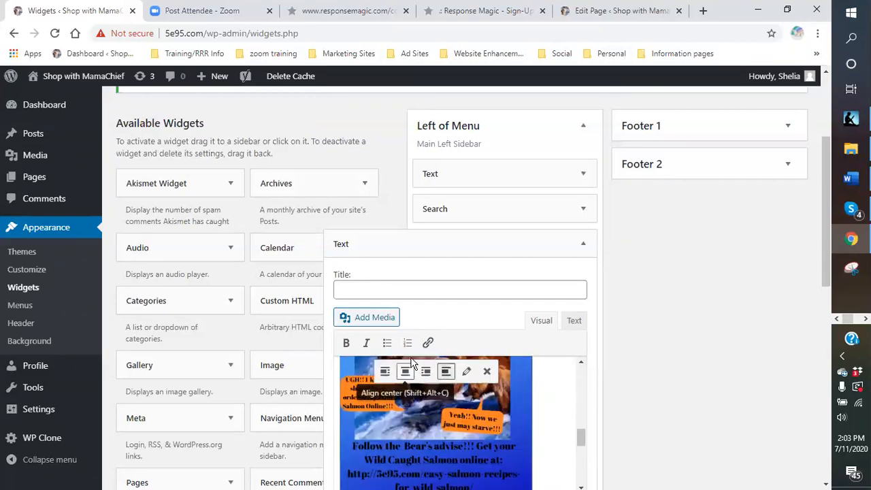
Set the reinserted salmon logo's title attribute to "easy salmon recipes" in its image details.
left_click(466, 371)
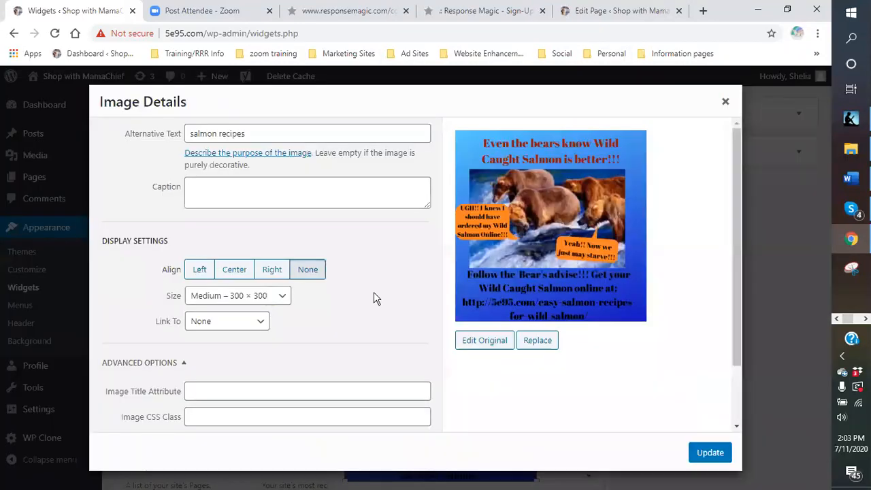
left_click(228, 394)
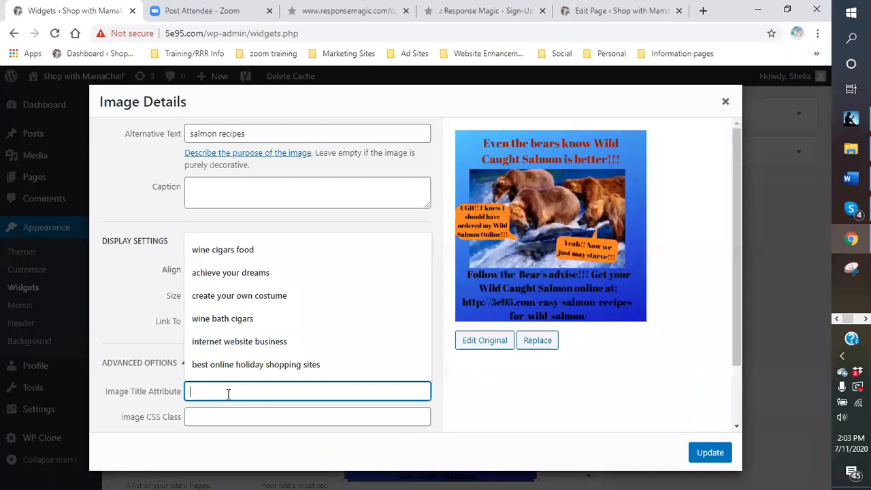
type("easy salmon recipes")
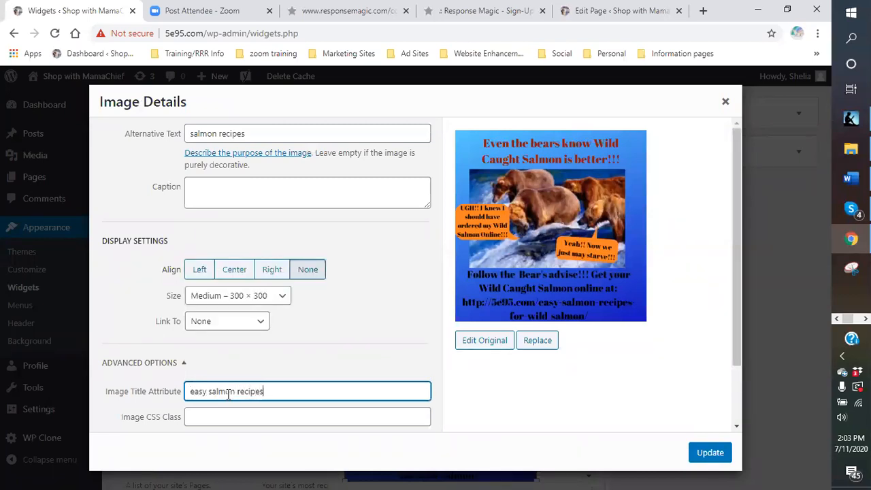
left_click(257, 326)
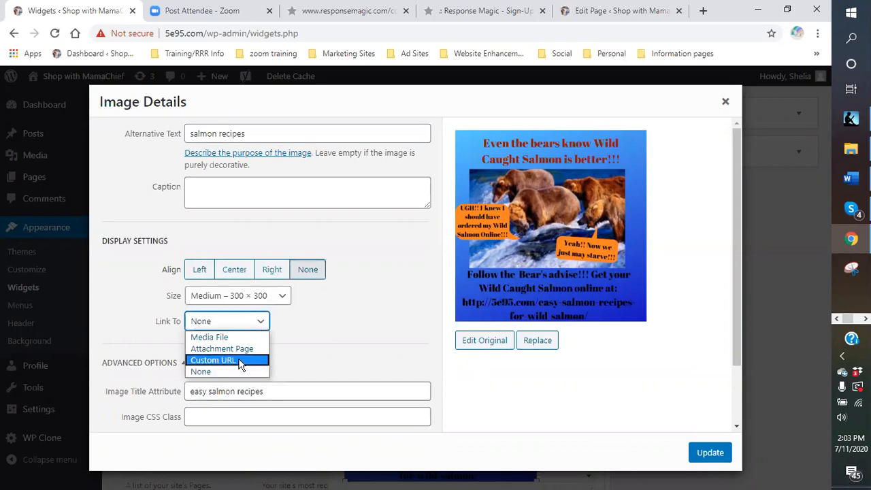
left_click(238, 361)
left_click(214, 248)
left_click_drag(214, 249, 191, 250)
right_click(192, 252)
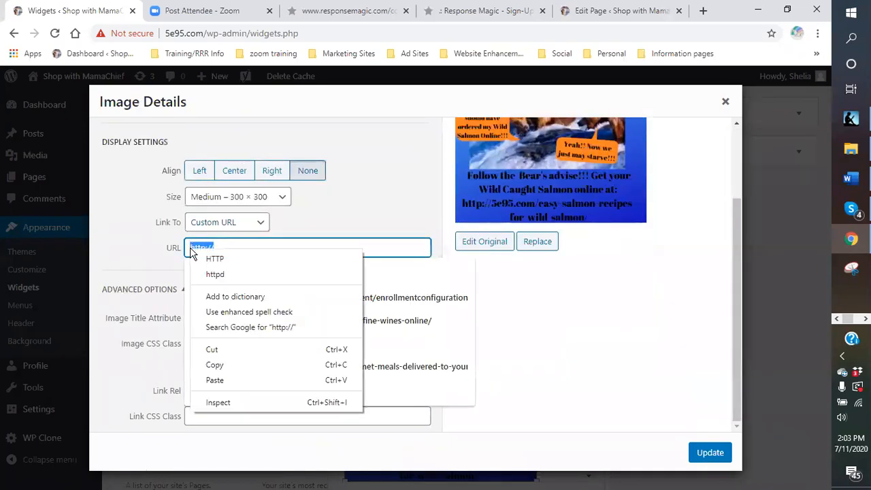
left_click(215, 380)
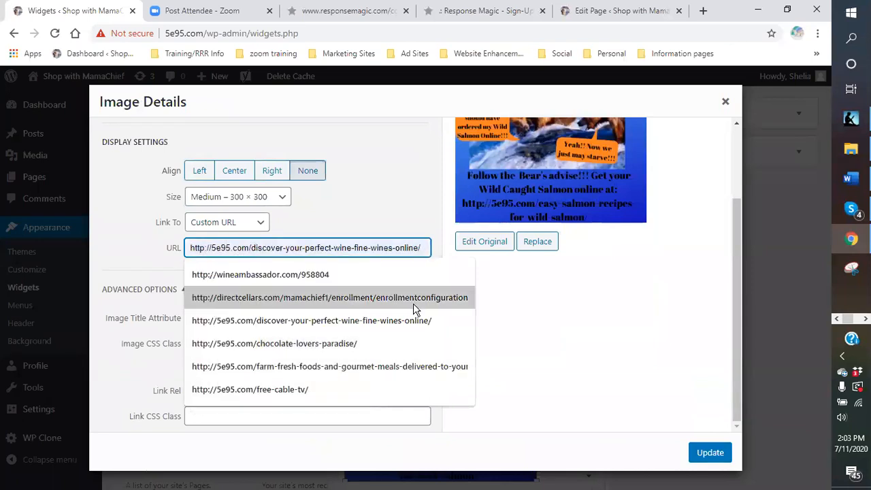
left_click(551, 387)
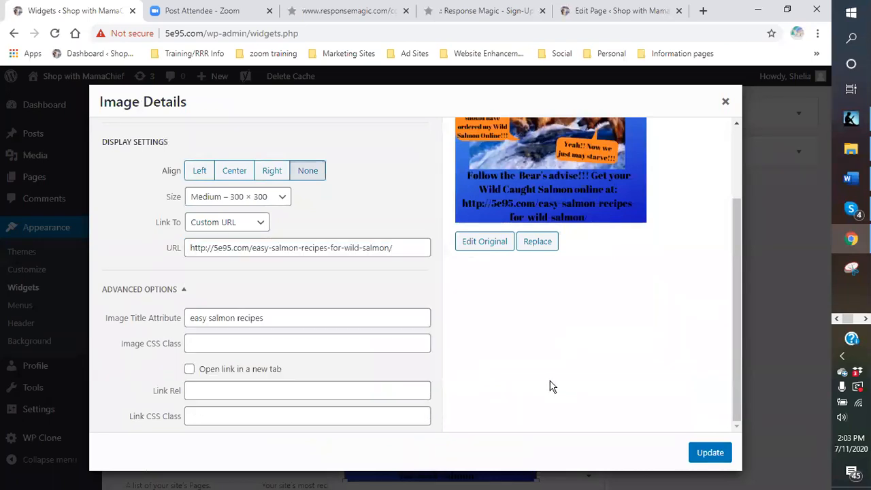
left_click(189, 370)
left_click(711, 454)
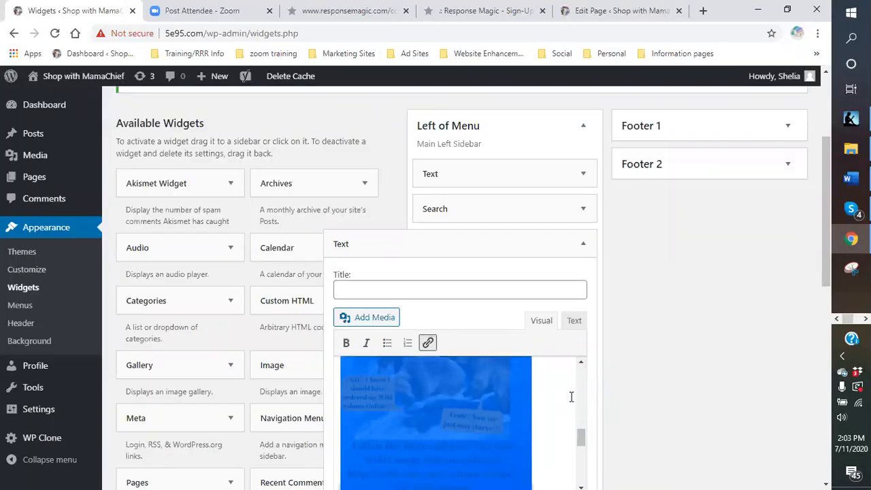
Delete the salmon page text link below the logo in the widget's content, and save and close the widget.
scroll(571, 397, "down", 4)
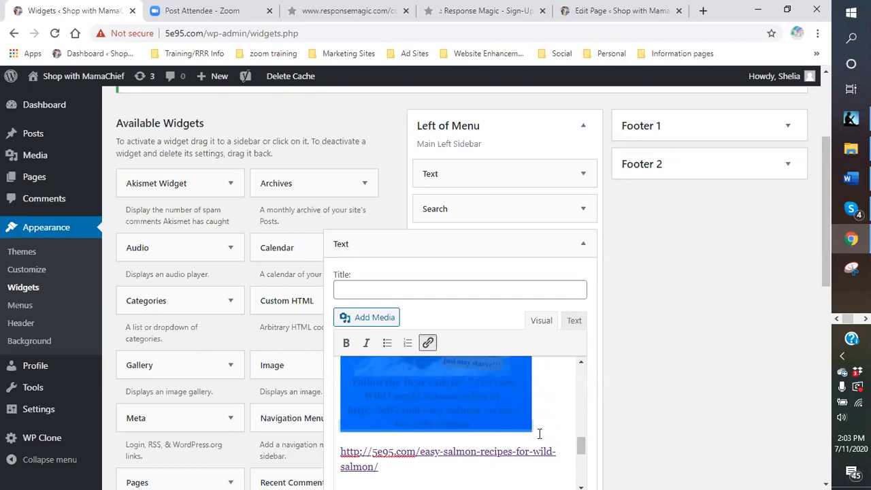
scroll(517, 419, "down", 2)
scroll(741, 363, "down", 3)
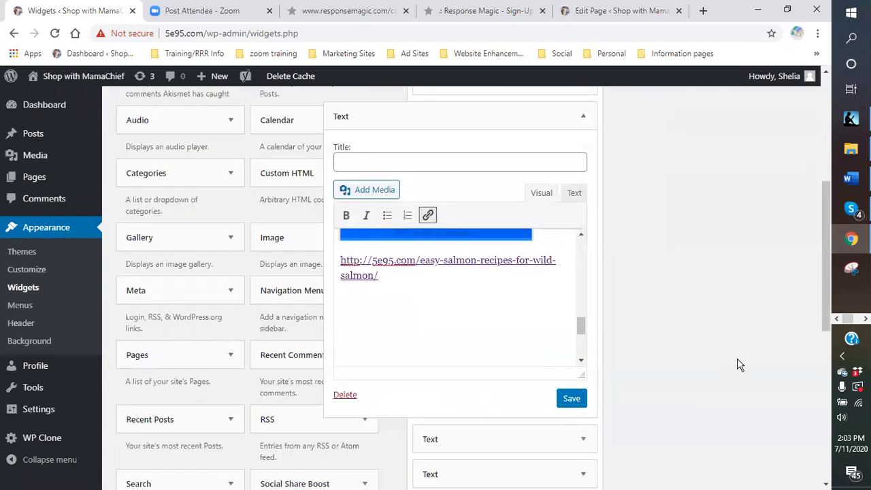
left_click(486, 322)
left_click_drag(343, 267, 388, 284)
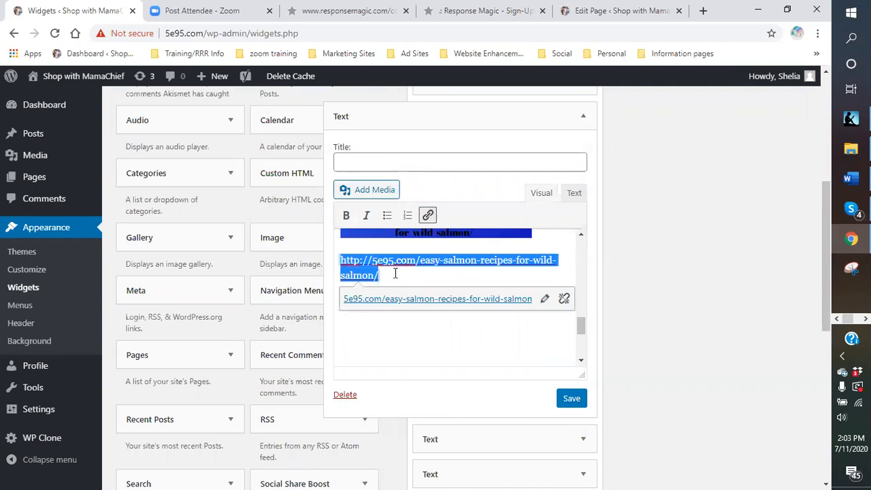
left_click(396, 274)
key("BackSpace")
key("BackSpace")
key("BackSpace")
key("BackSpace")
key("BackSpace")
key("BackSpace")
key("BackSpace")
key("BackSpace")
key("BackSpace")
key("BackSpace")
key("BackSpace")
key("BackSpace")
key("BackSpace")
key("BackSpace")
key("BackSpace")
key("BackSpace")
key("BackSpace")
key("BackSpace")
key("BackSpace")
key("BackSpace")
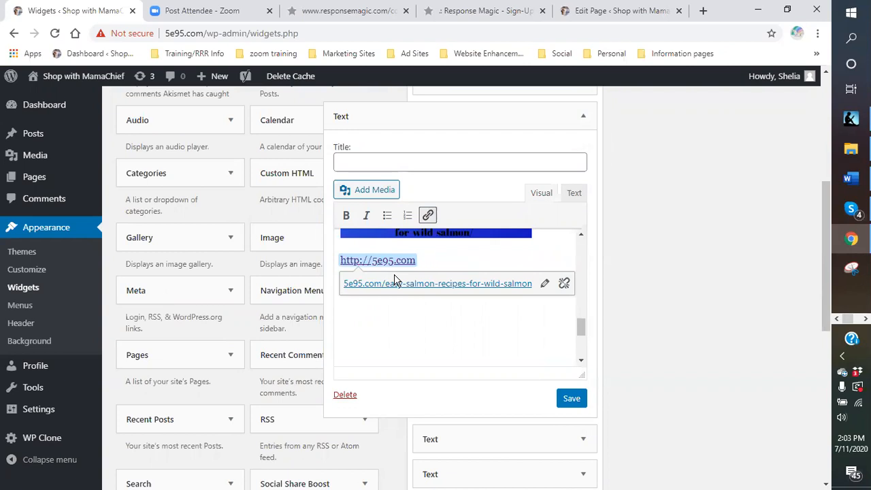
key("BackSpace")
key("BackSpace")
key("BackSpace")
key("BackSpace")
key("BackSpace")
key("BackSpace")
key("BackSpace")
key("BackSpace")
key("BackSpace")
key("BackSpace")
key("BackSpace")
key("BackSpace")
key("BackSpace")
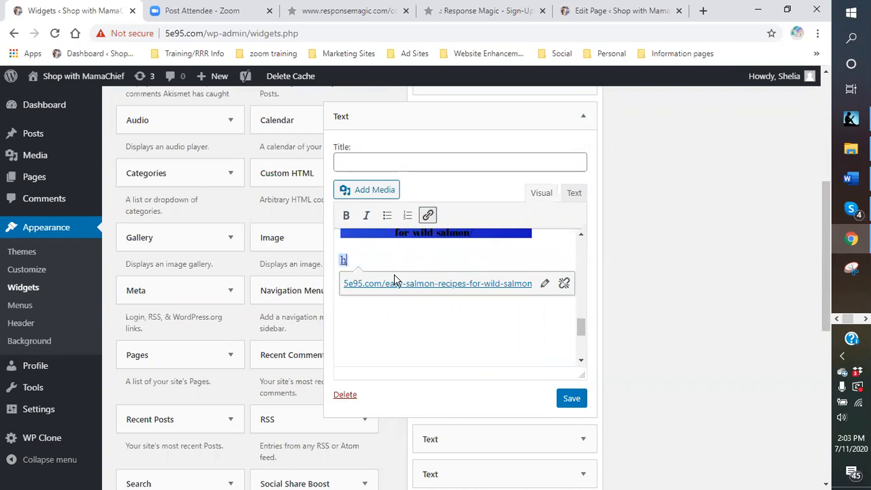
key("BackSpace")
left_click(574, 403)
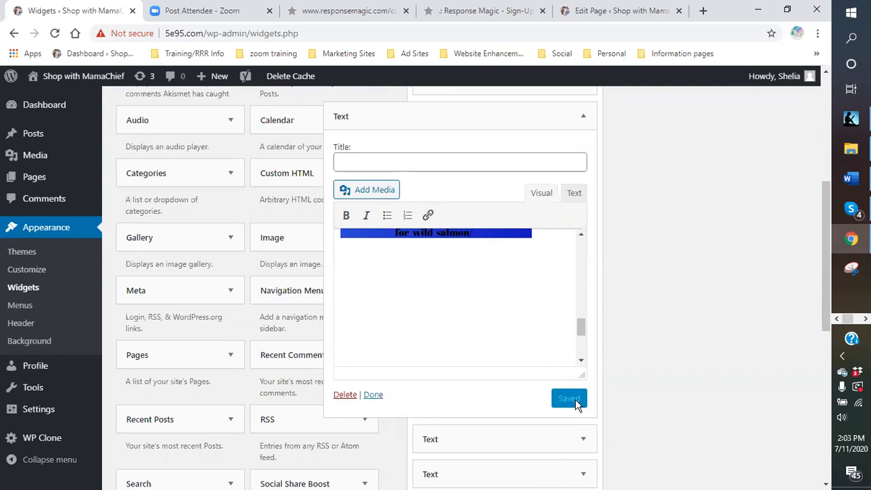
left_click(371, 395)
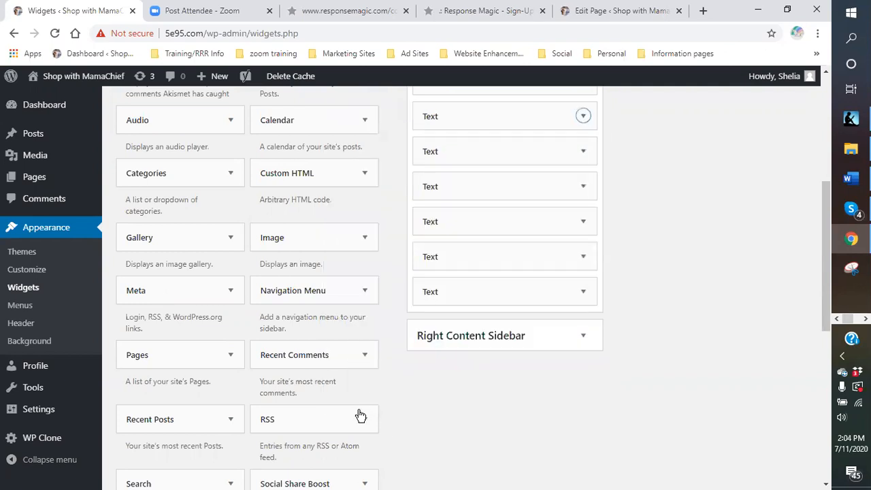
Visit the live Shop with MamaChief home page and examine the seafood opt-in form and salmon logo in its sidebar.
mouse_move(55, 76)
left_click(49, 106)
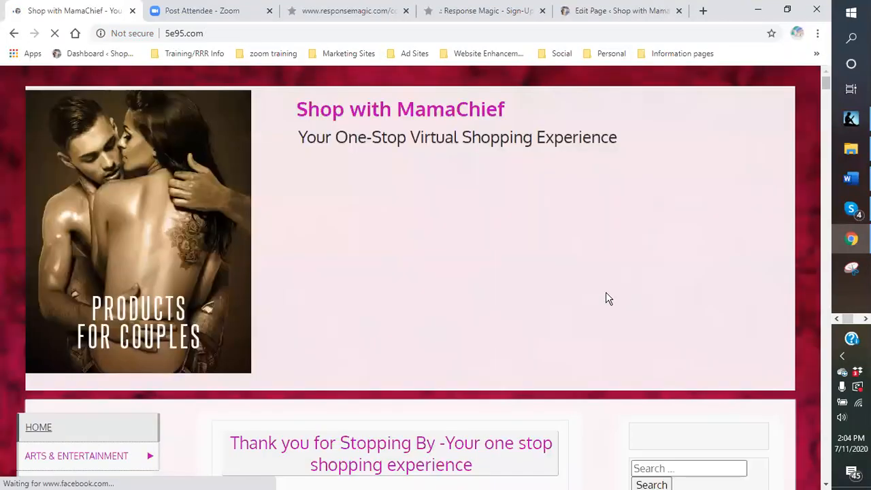
scroll(592, 293, "down", 5)
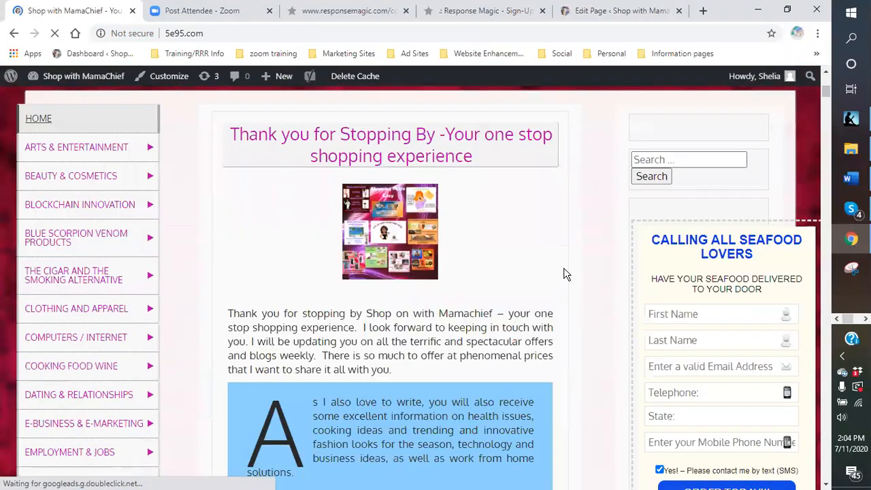
scroll(635, 253, "down", 8)
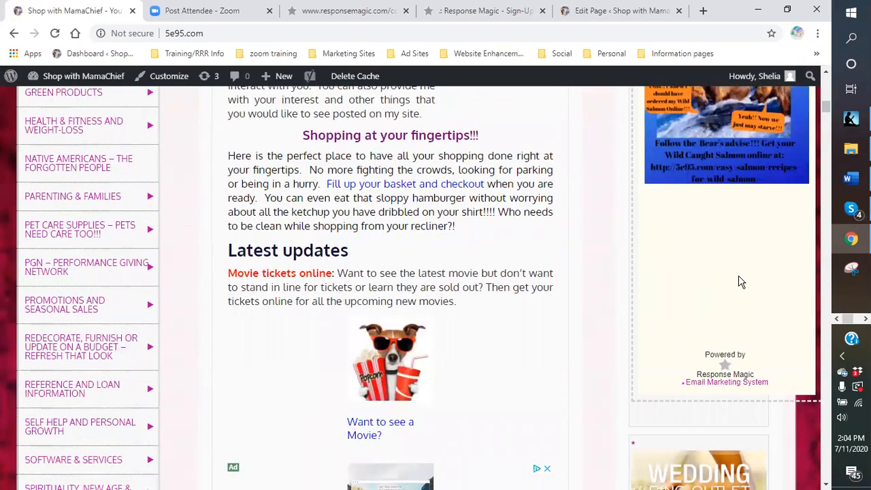
scroll(729, 288, "up", 4)
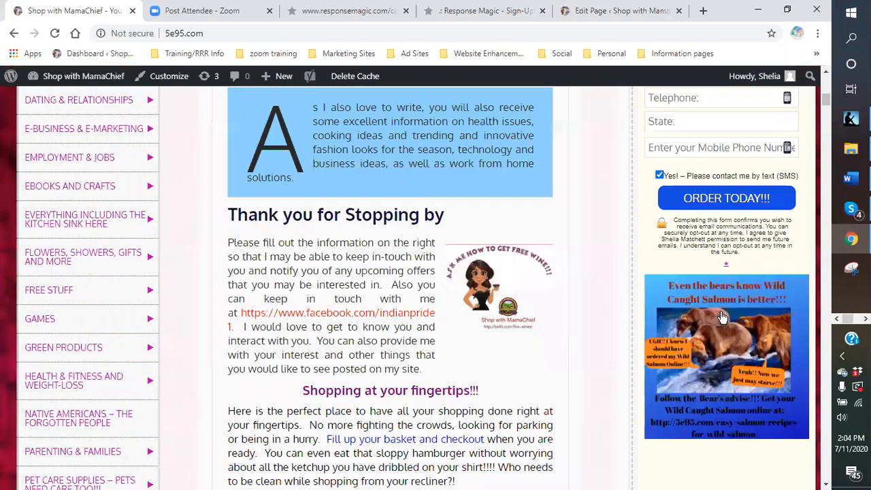
scroll(706, 362, "down", 2)
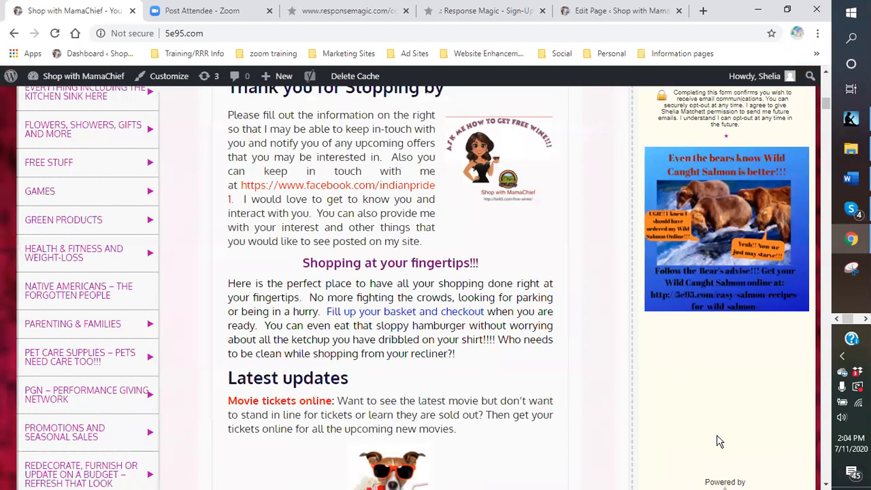
scroll(706, 257, "down", 2)
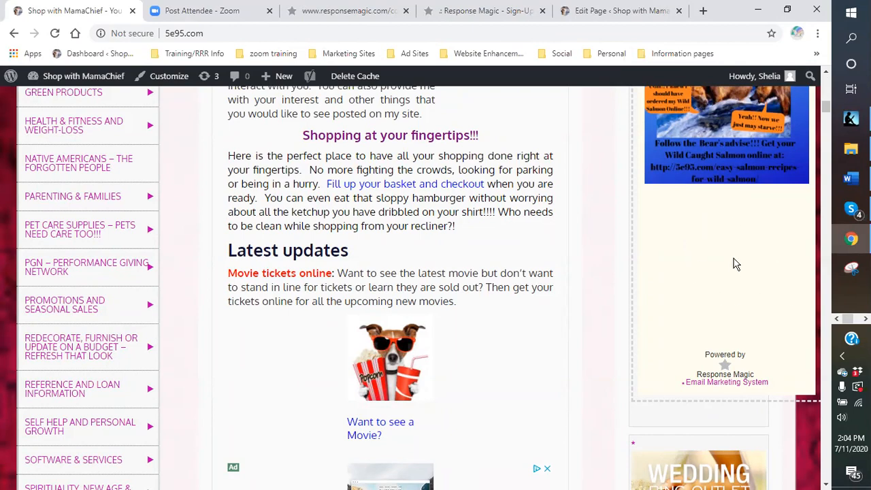
Review the seafood form's submit area, salmon logo and the empty space beneath it on the live home page.
scroll(735, 266, "up", 1)
scroll(735, 265, "up", 2)
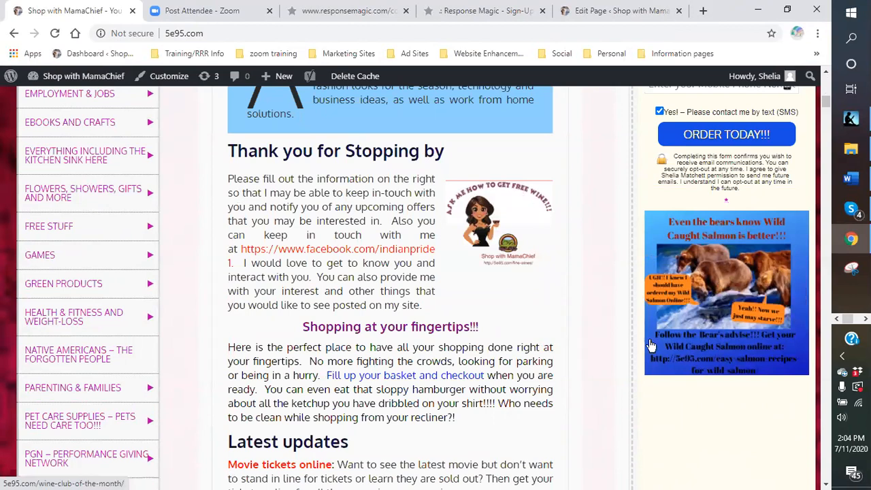
scroll(665, 425, "down", 1)
scroll(665, 424, "down", 1)
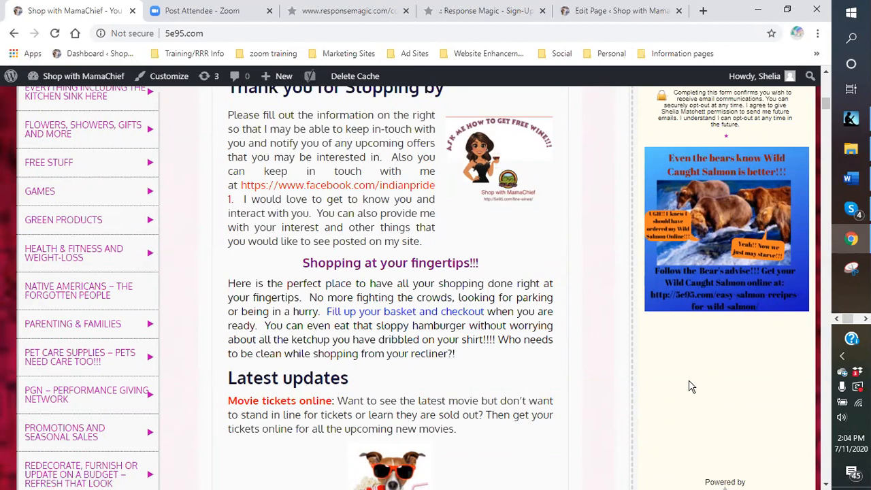
Visit the live Flowers, Showers, Gifts and More page and examine the opt-in form in its sidebar.
left_click(49, 136)
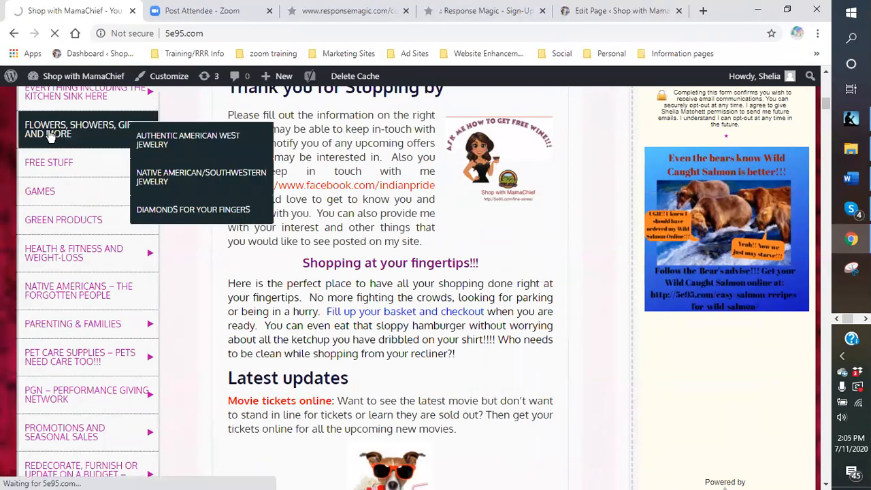
scroll(615, 300, "down", 2)
scroll(595, 181, "down", 3)
scroll(721, 267, "down", 2)
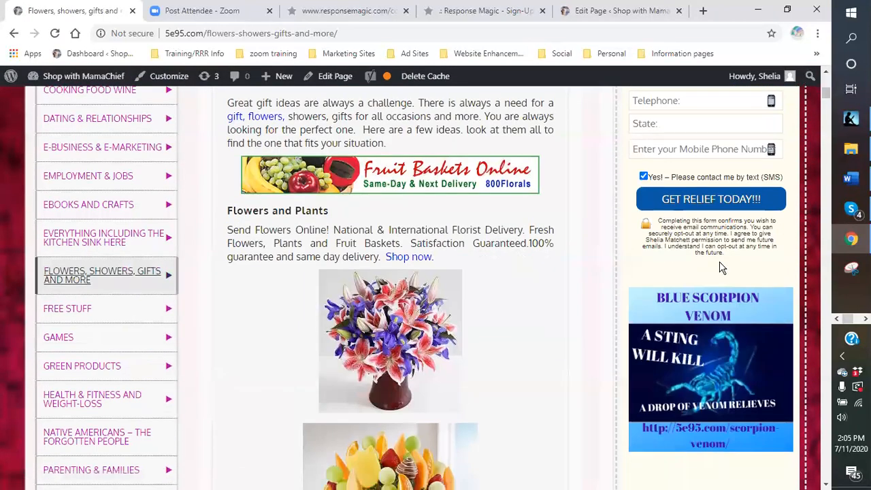
scroll(720, 266, "down", 7)
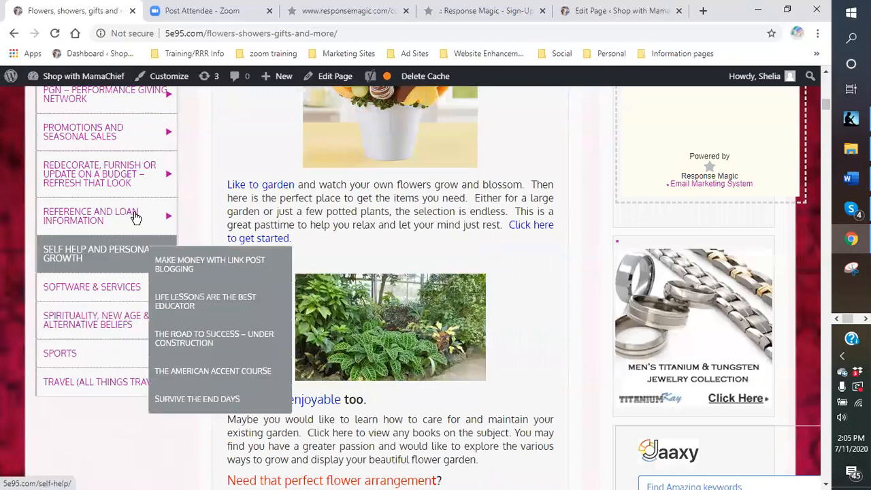
Visit the live Reference page, check its sidebar opt-in form, and look through the site's category submenus.
left_click(88, 218)
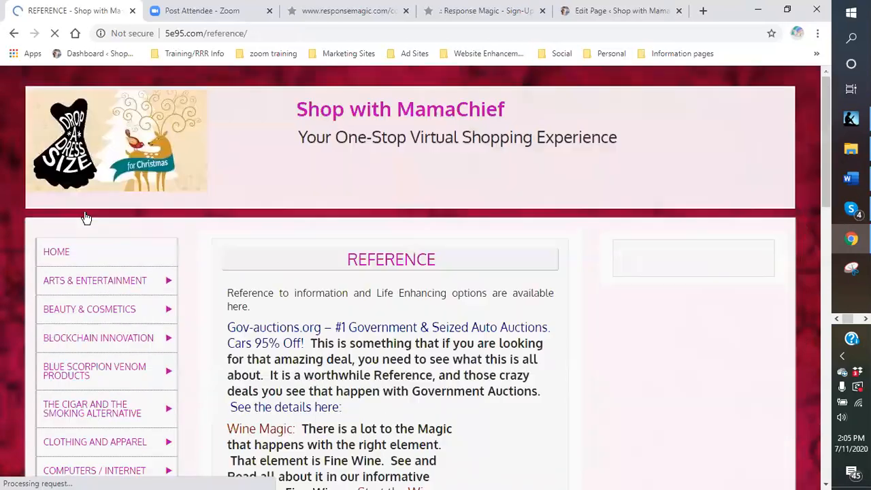
scroll(599, 314, "down", 2)
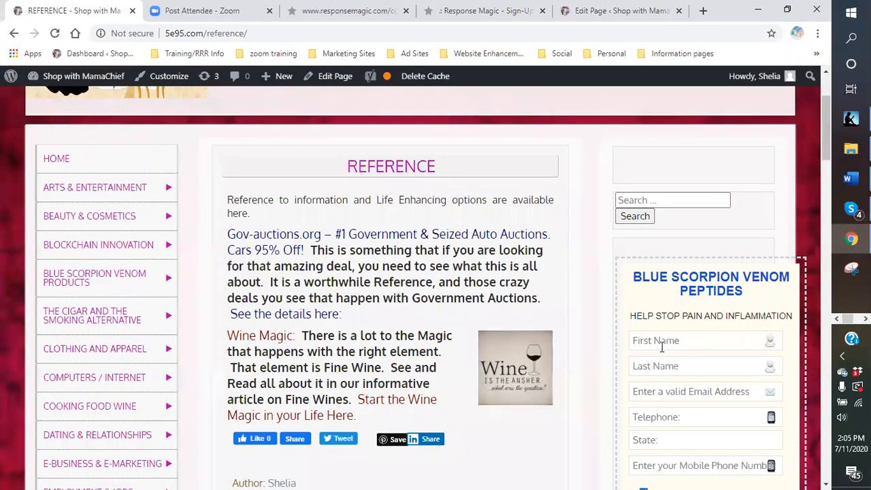
mouse_move(77, 222)
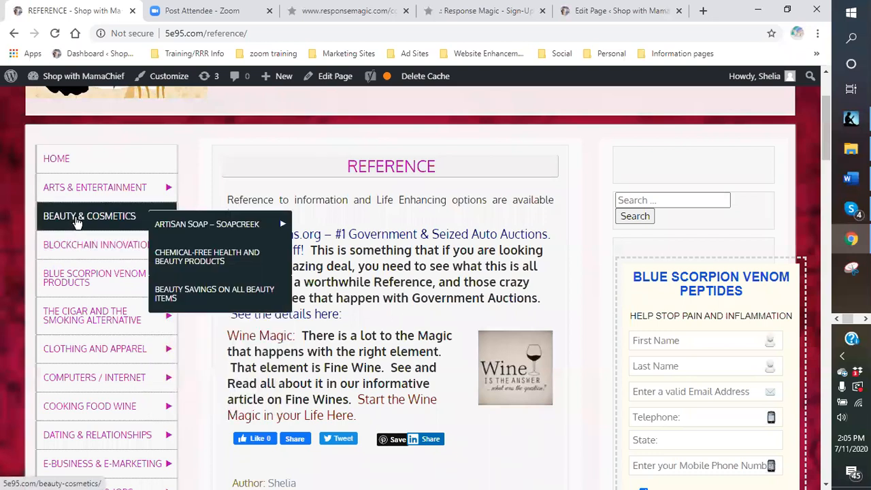
mouse_move(67, 276)
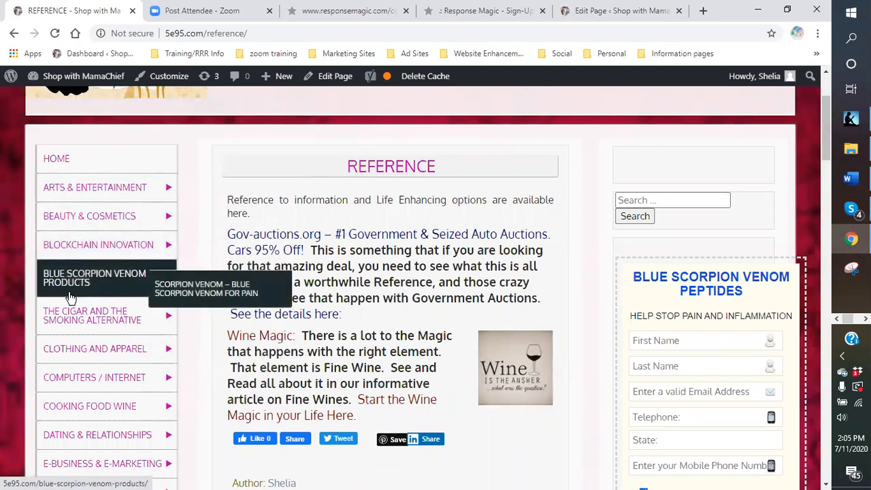
mouse_move(64, 348)
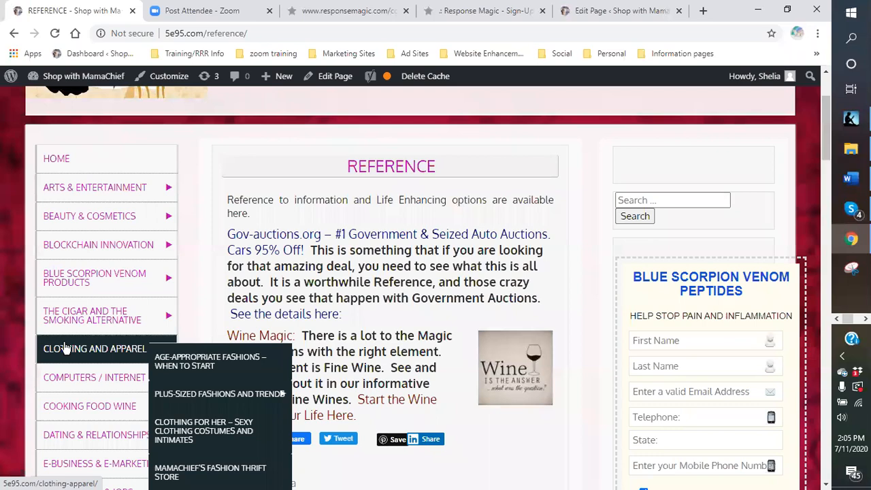
scroll(64, 349, "down", 1)
mouse_move(99, 251)
scroll(99, 252, "down", 2)
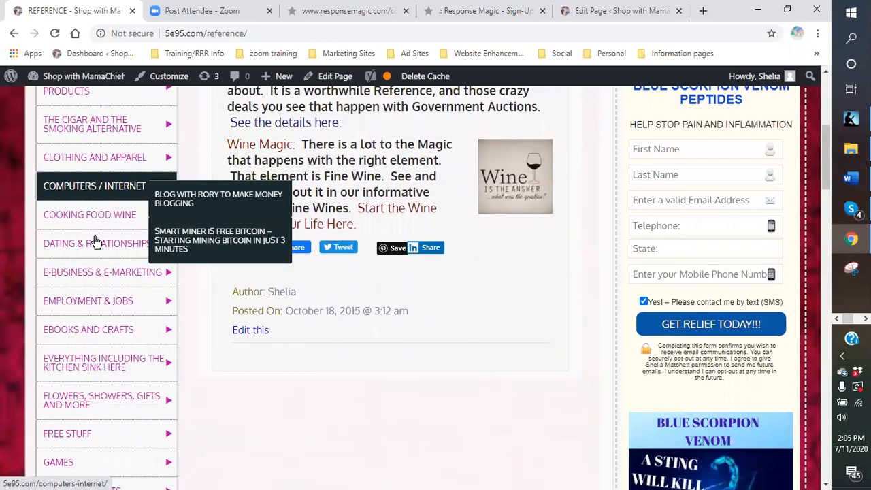
scroll(88, 249, "up", 3)
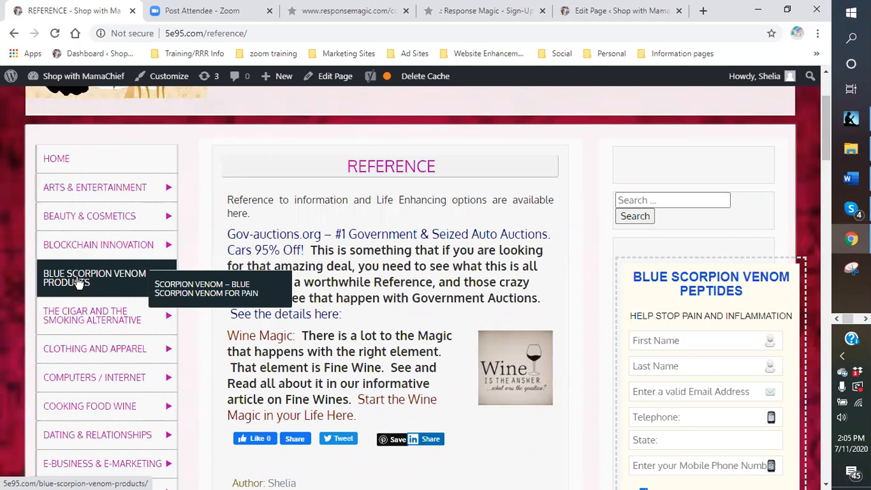
Visit the Blue Scorpion Venom Products page, examine its sidebar form, and look through the category submenus for a food-related page.
left_click(79, 281)
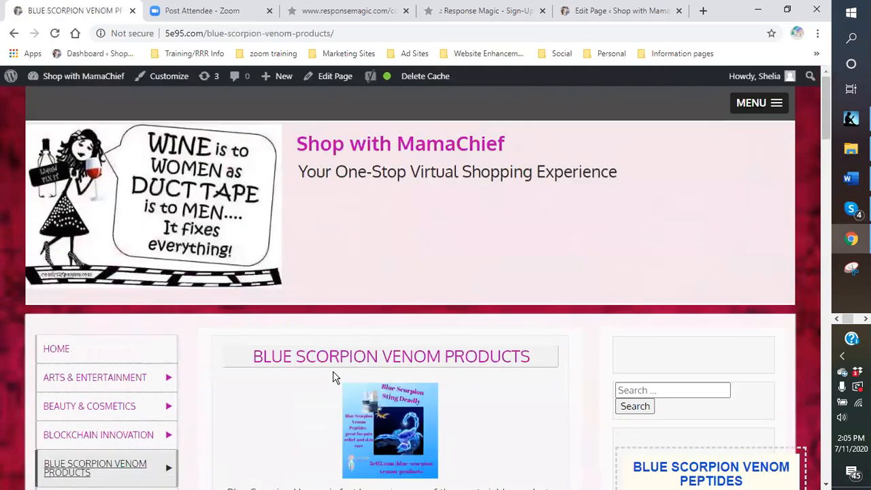
scroll(333, 371, "down", 3)
scroll(322, 337, "down", 2)
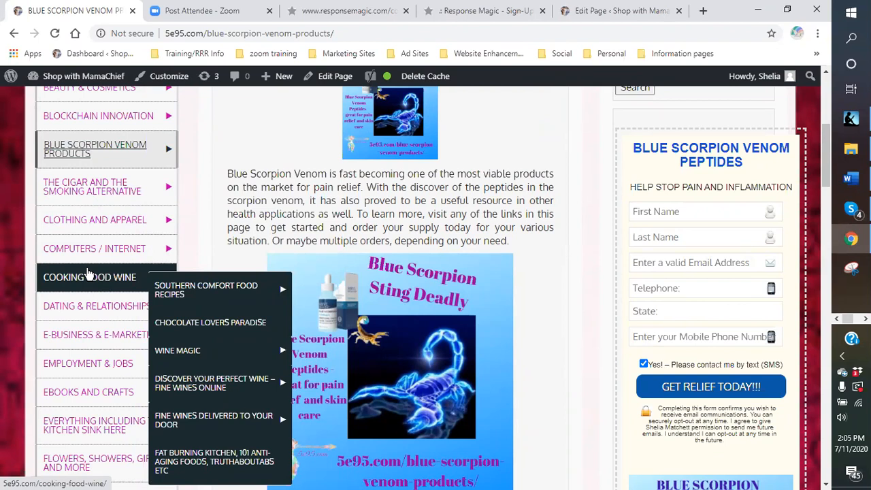
mouse_move(174, 292)
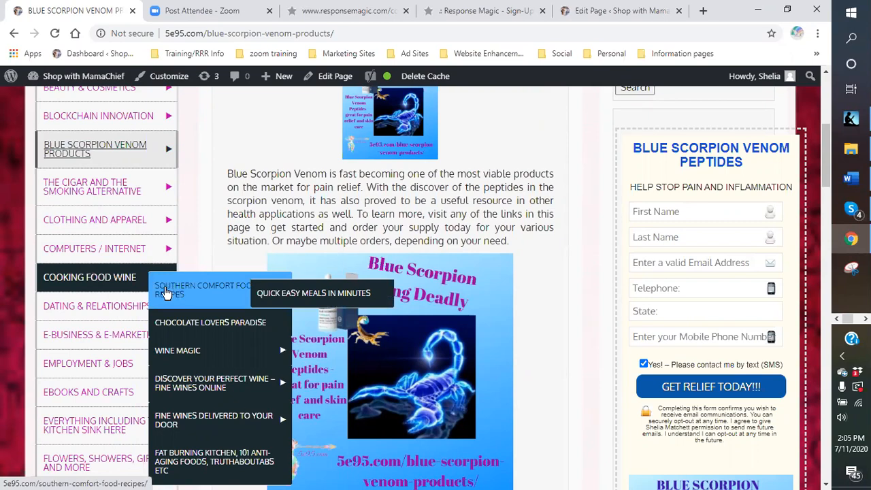
mouse_move(92, 298)
scroll(92, 298, "down", 1)
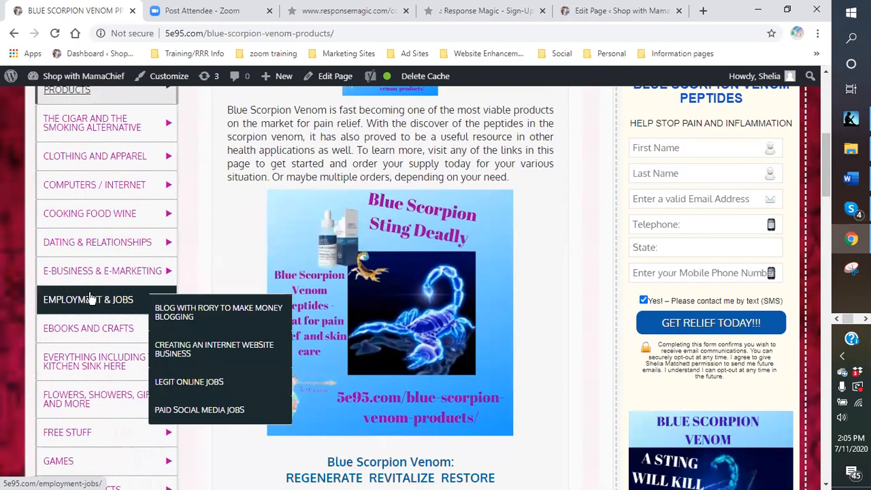
scroll(92, 297, "down", 1)
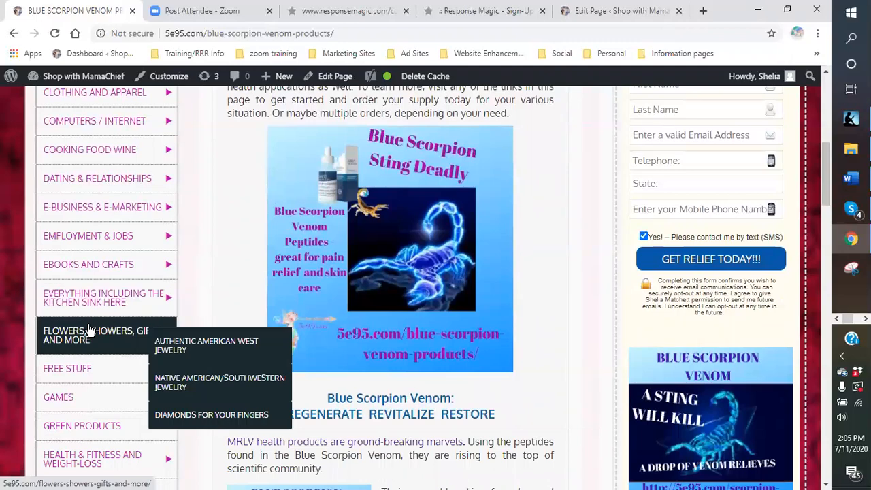
scroll(92, 330, "down", 1)
scroll(83, 310, "down", 1)
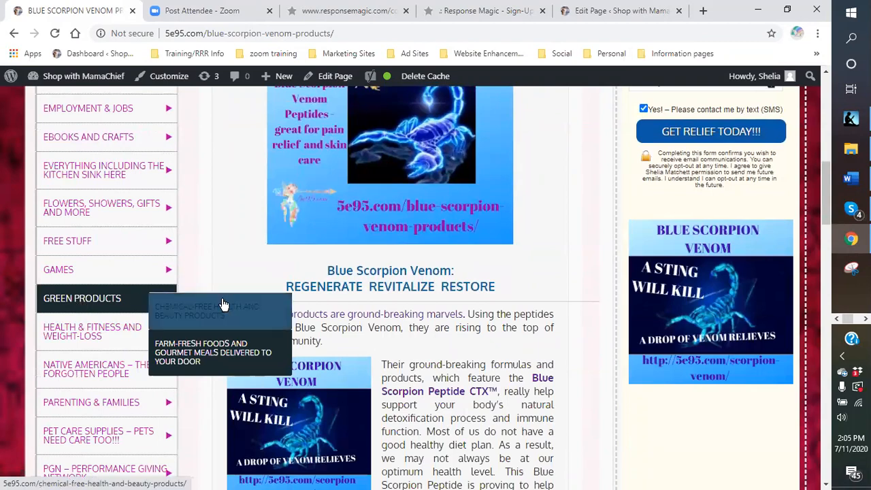
Go to the Farm-Fresh foods and gourmet meals delivered to your door page under Green Products and open it for editing.
left_click(201, 358)
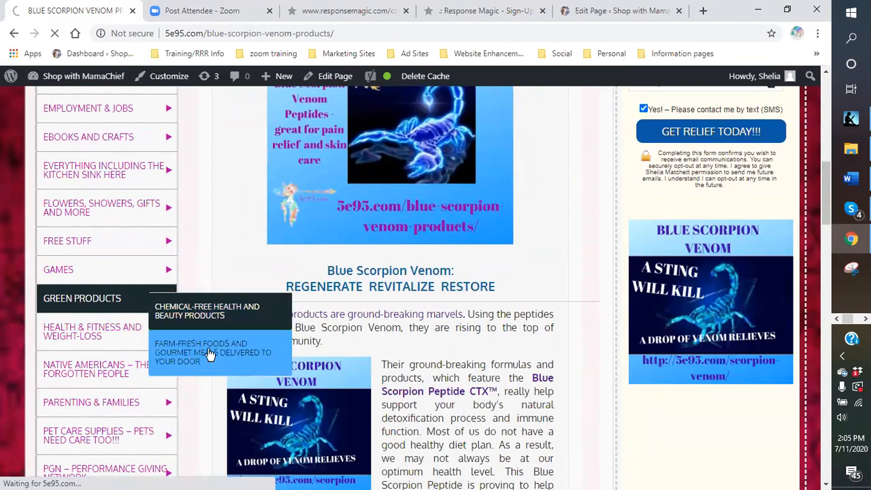
scroll(459, 327, "down", 8)
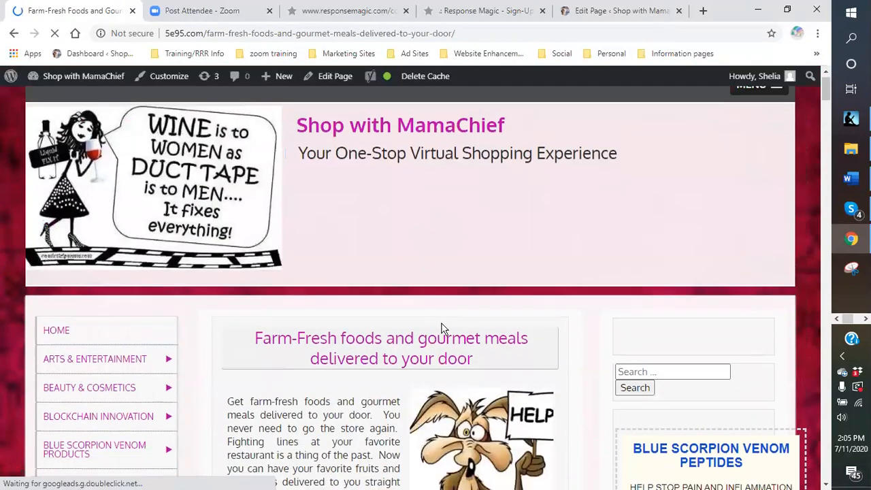
scroll(363, 302, "down", 8)
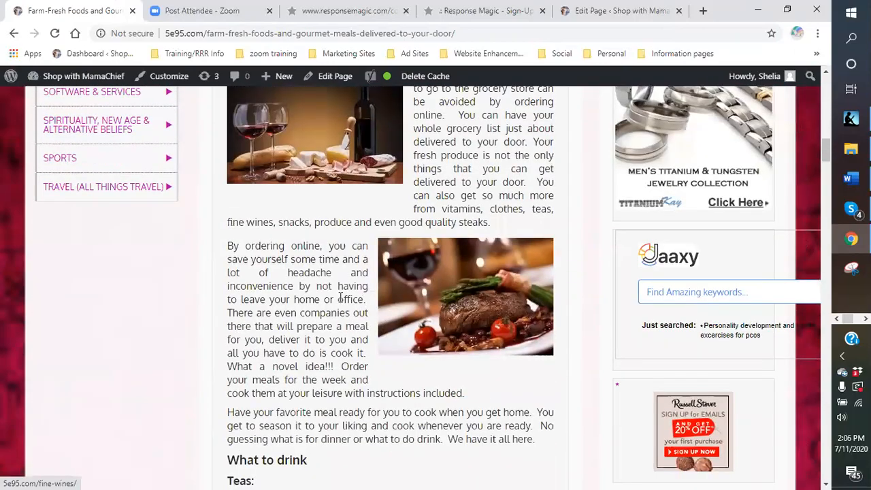
scroll(346, 302, "down", 5)
scroll(338, 301, "down", 8)
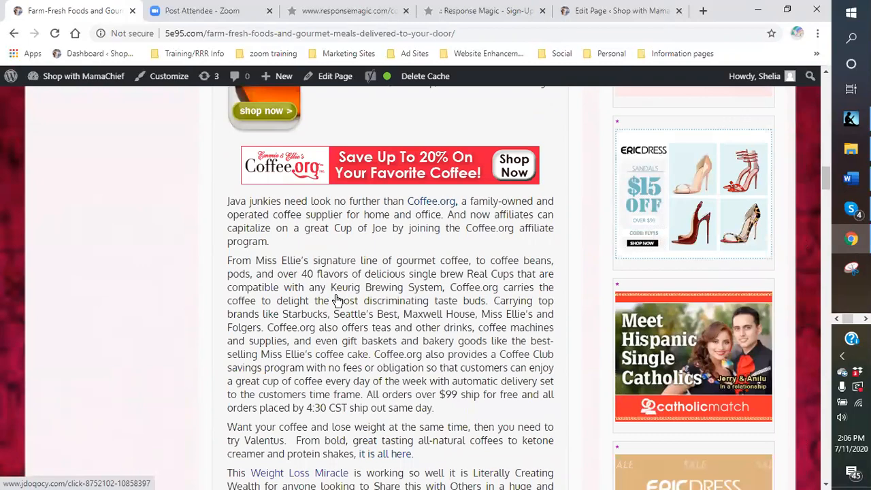
scroll(333, 228, "down", 1)
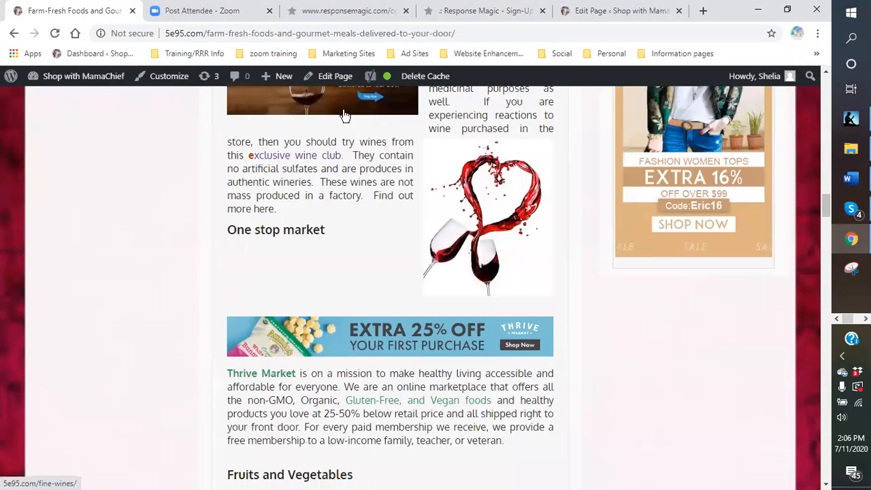
left_click(334, 80)
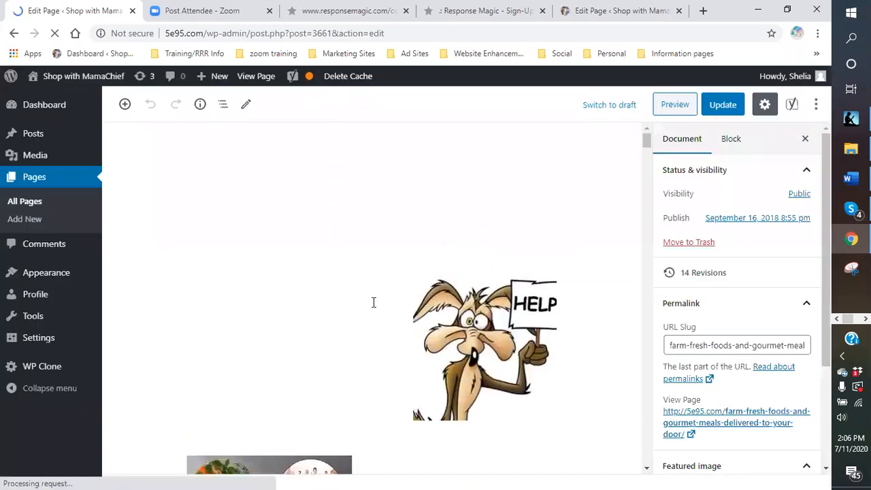
Insert a Custom HTML block in the seafood section, between the fresh-caught quality paragraph and the paragraph about sustainable fisheries.
scroll(373, 303, "down", 10)
scroll(373, 302, "down", 12)
scroll(372, 309, "down", 10)
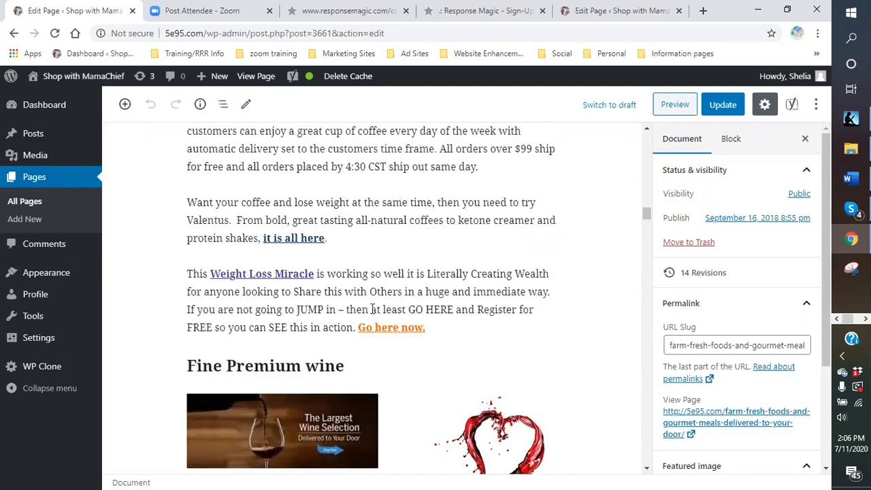
scroll(372, 309, "down", 9)
scroll(372, 309, "down", 9)
scroll(373, 309, "down", 9)
scroll(373, 309, "down", 9)
scroll(372, 311, "down", 6)
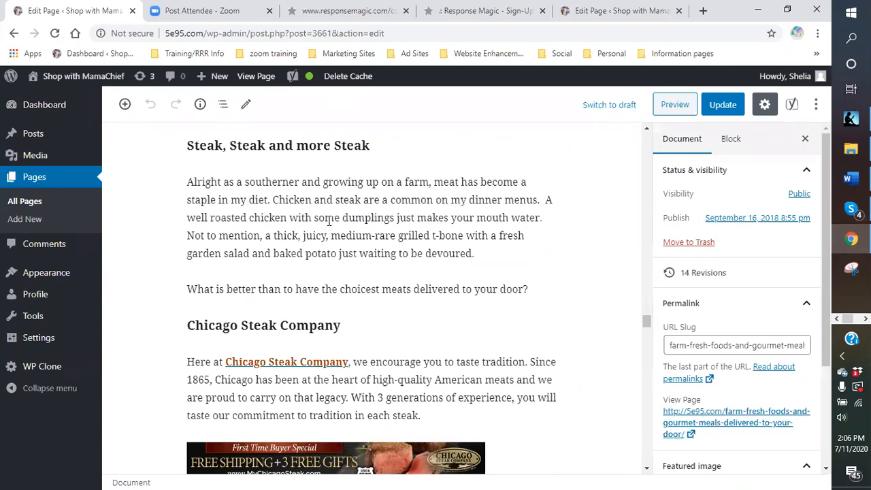
scroll(332, 214, "down", 8)
scroll(305, 212, "down", 3)
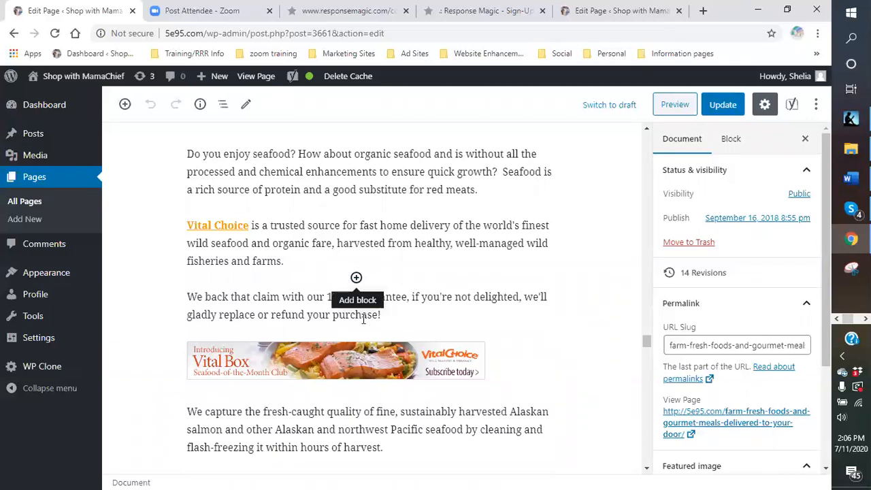
scroll(356, 293, "down", 4)
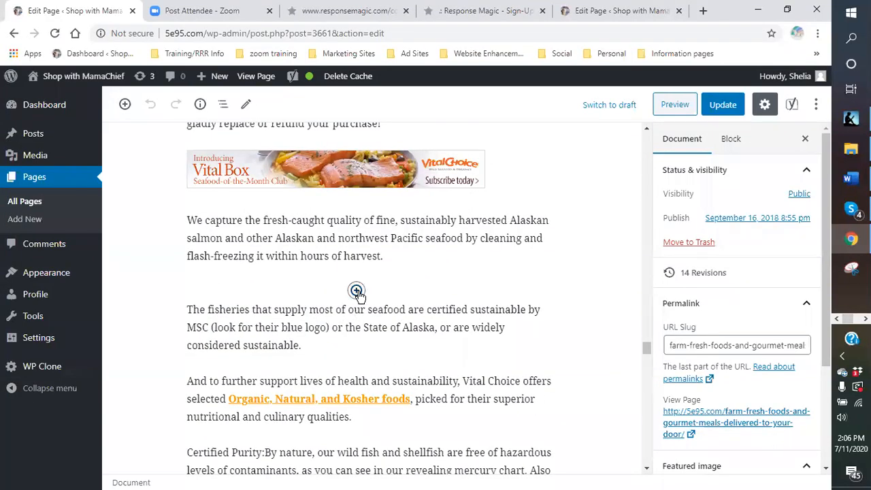
left_click(356, 290)
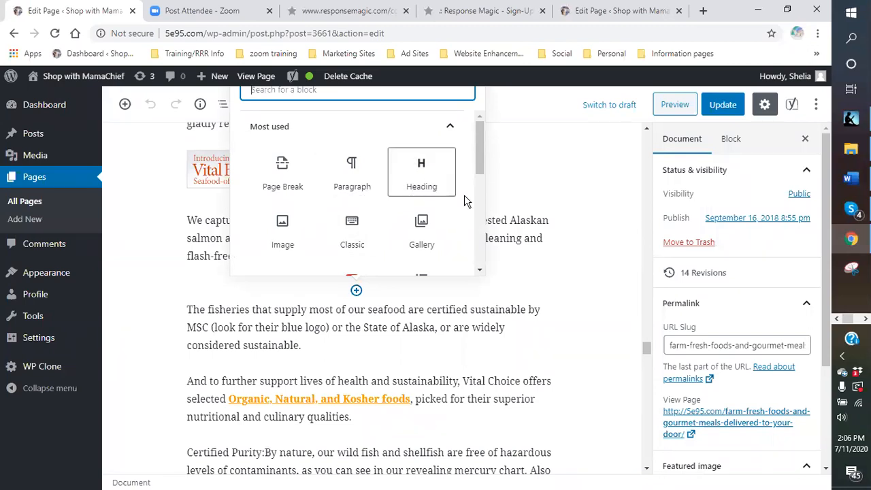
scroll(475, 163, "down", 1)
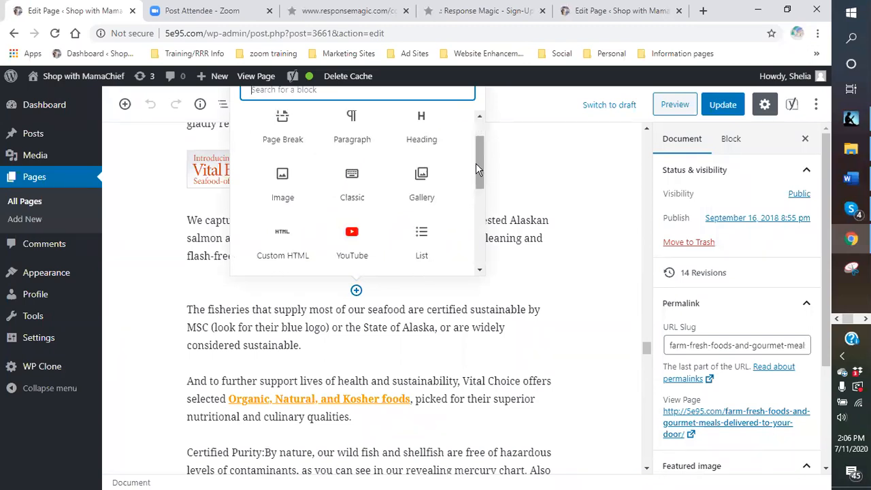
scroll(476, 163, "down", 1)
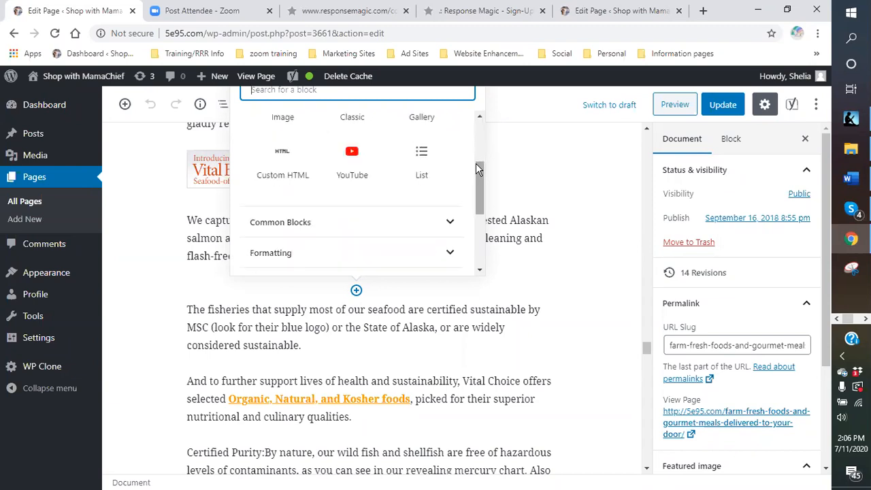
left_click(282, 162)
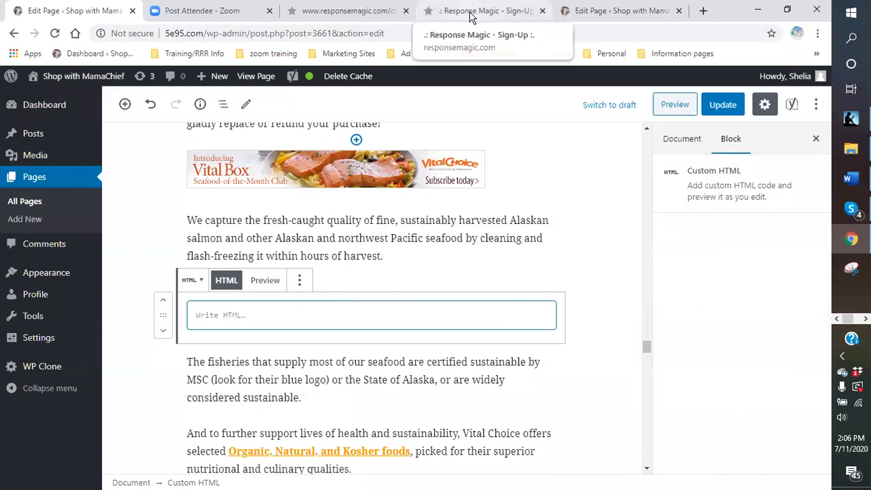
Copy the selected Option 2 website code of the opt-in form from Response Magic and return to a WordPress page editor.
left_click(369, 12)
right_click(287, 223)
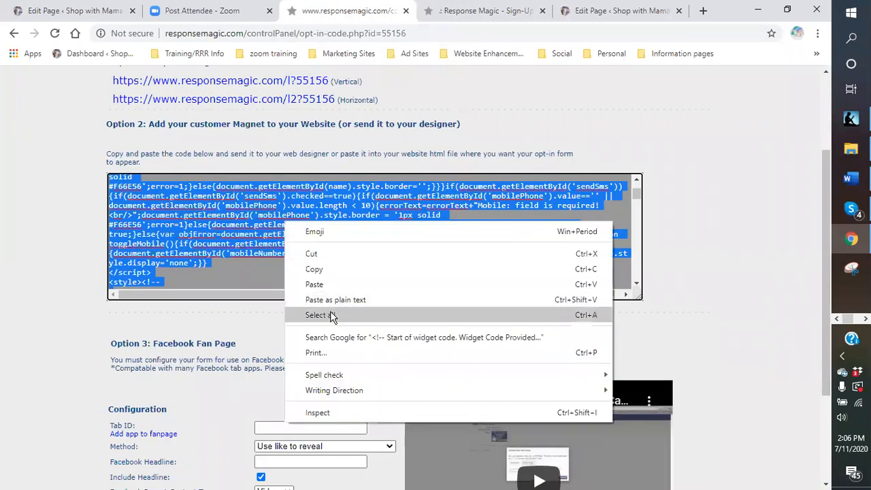
left_click(314, 270)
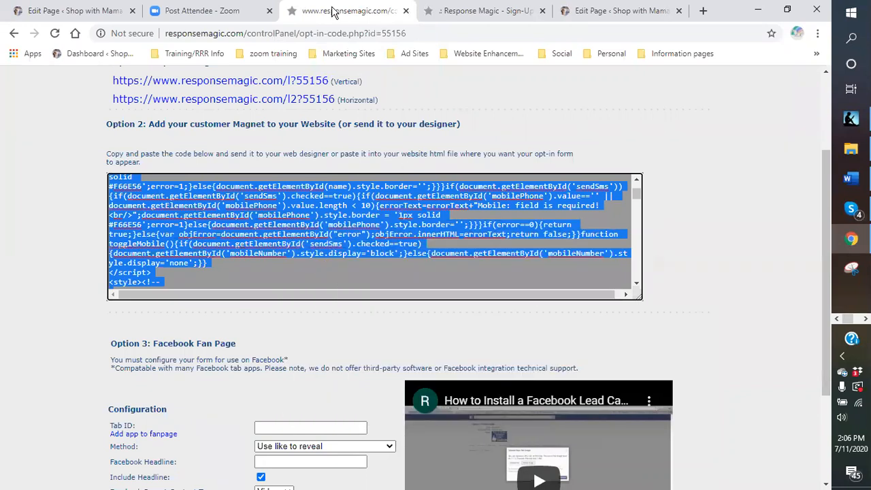
left_click(582, 10)
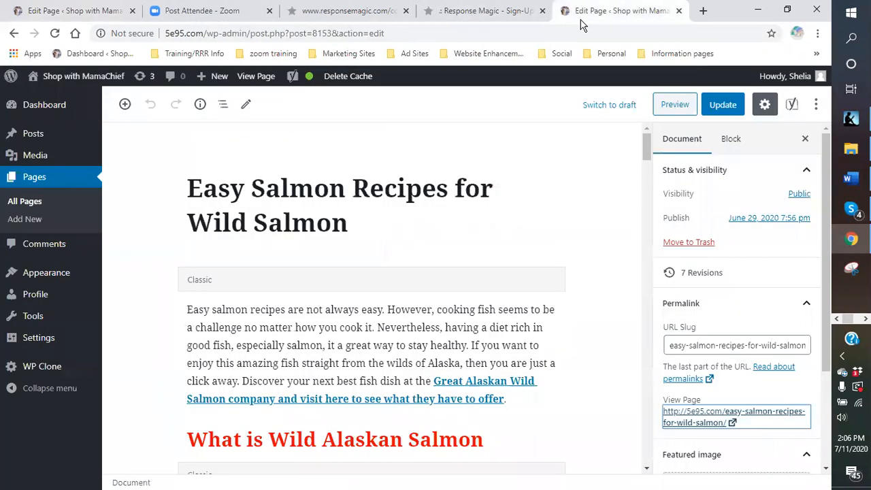
Paste the copied opt-in form code into the empty Custom HTML block on the farm-fresh foods page and preview the form.
left_click(67, 19)
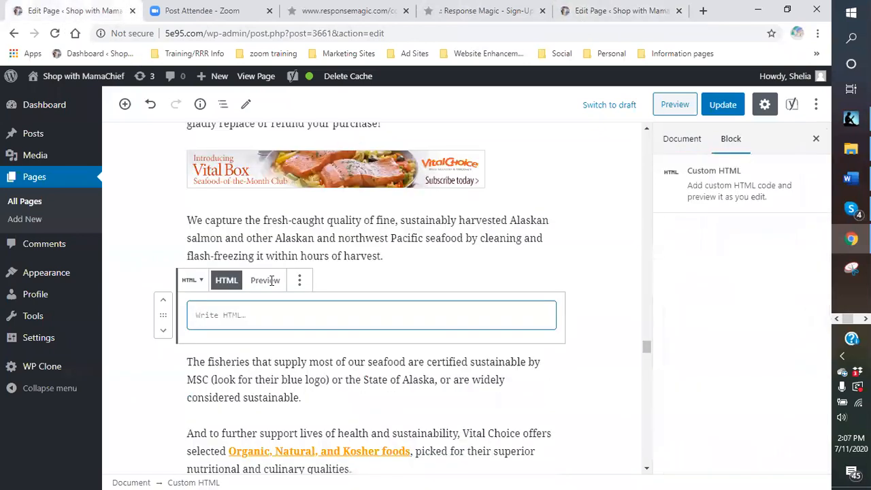
right_click(219, 307)
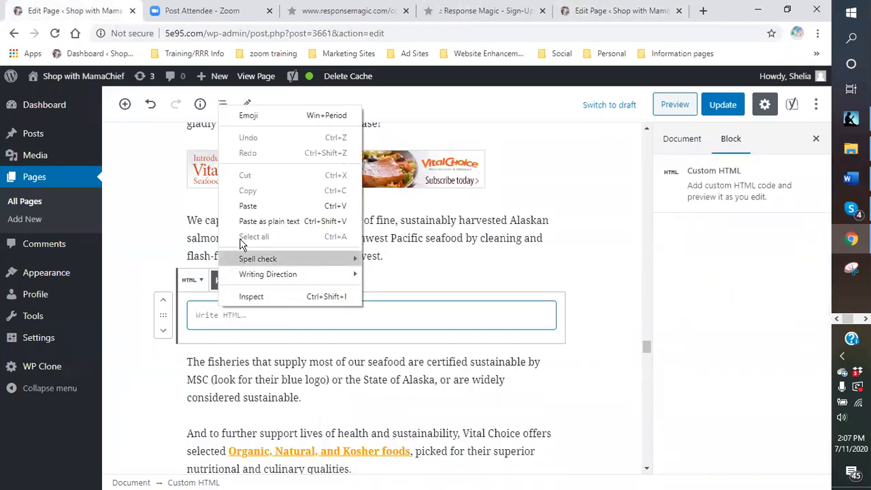
left_click(247, 207)
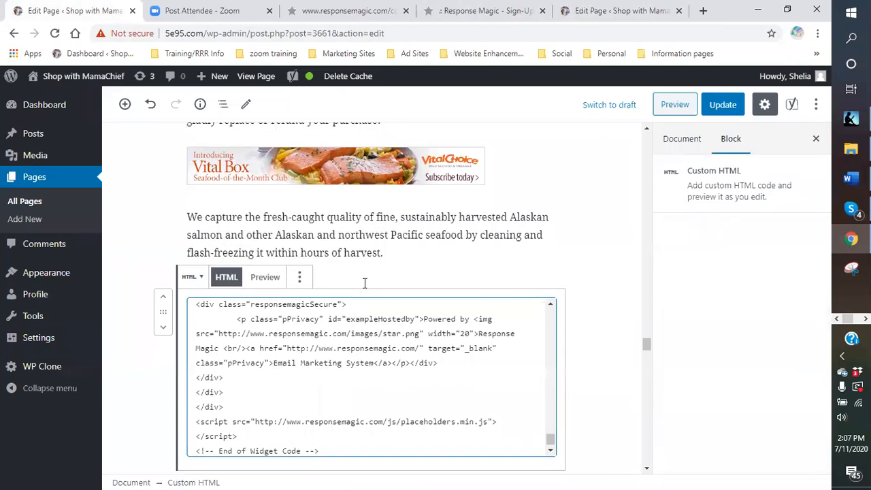
scroll(326, 256, "down", 2)
left_click(263, 155)
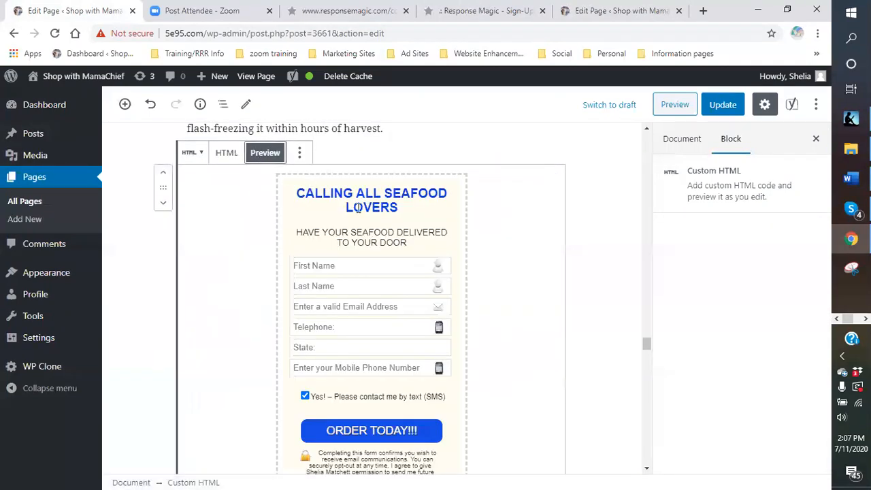
scroll(362, 253, "up", 2)
Insert an H2 heading reading "STAY UPDATED ON WILD ALASKAN SEAFOOD" between the fresh-caught quality paragraph and the opt-in form.
left_click(361, 273)
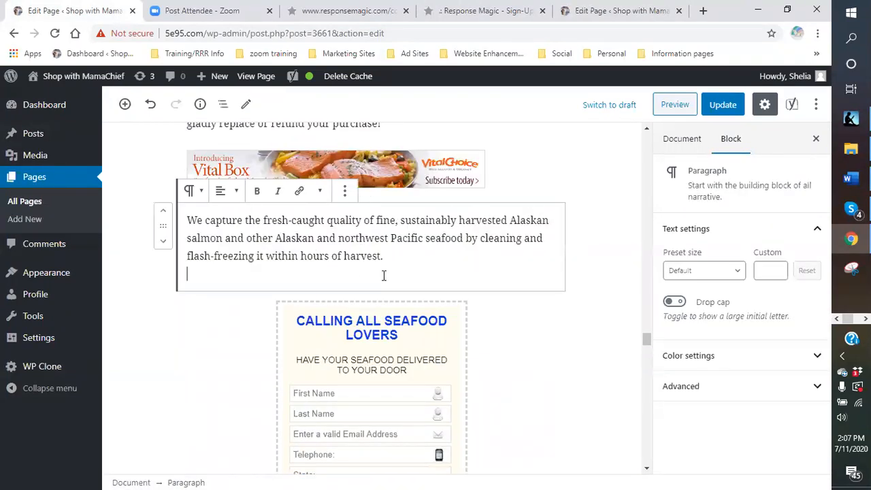
left_click(355, 291)
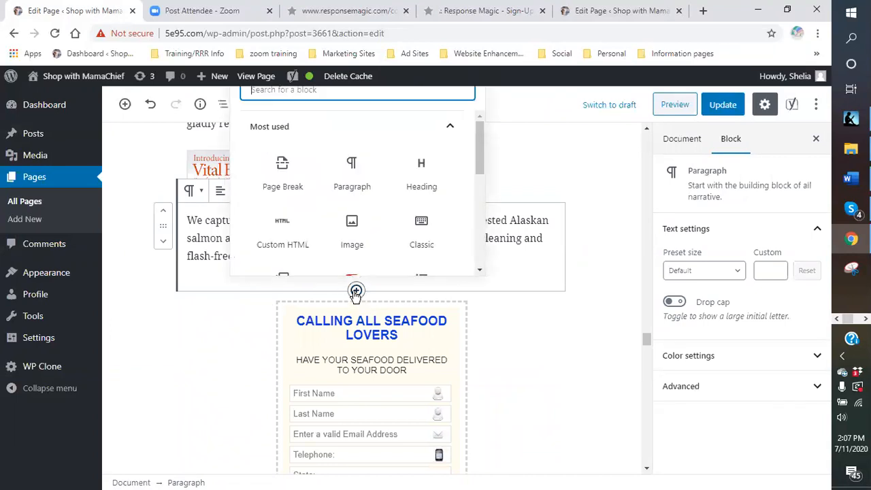
left_click(425, 182)
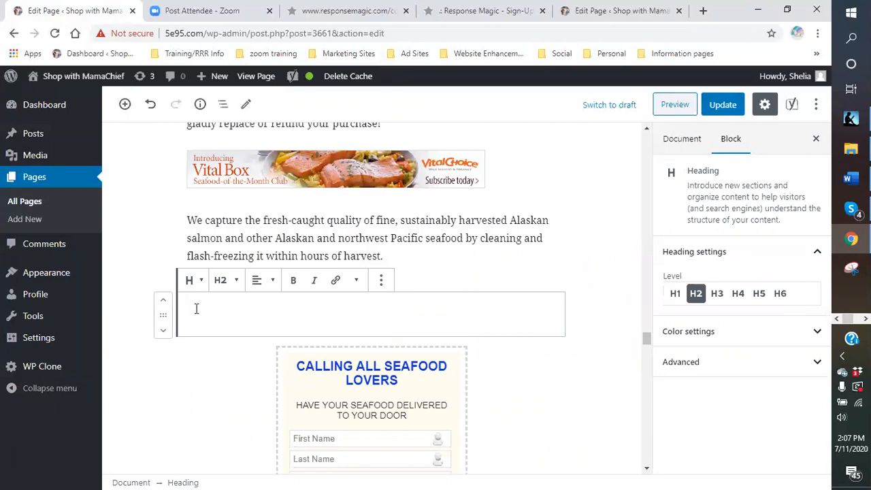
type("stay")
key("BackSpace")
key("BackSpace")
key("BackSpace")
key("BackSpace")
type("STAY UP")
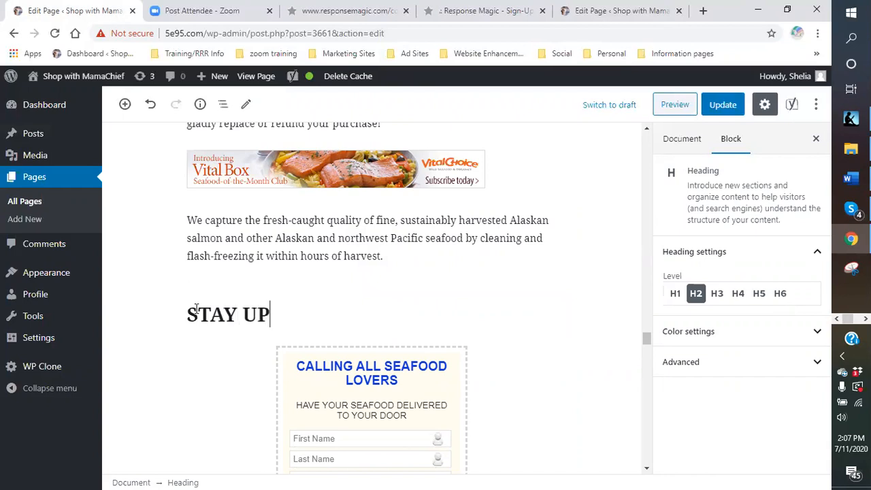
type("DATED ON")
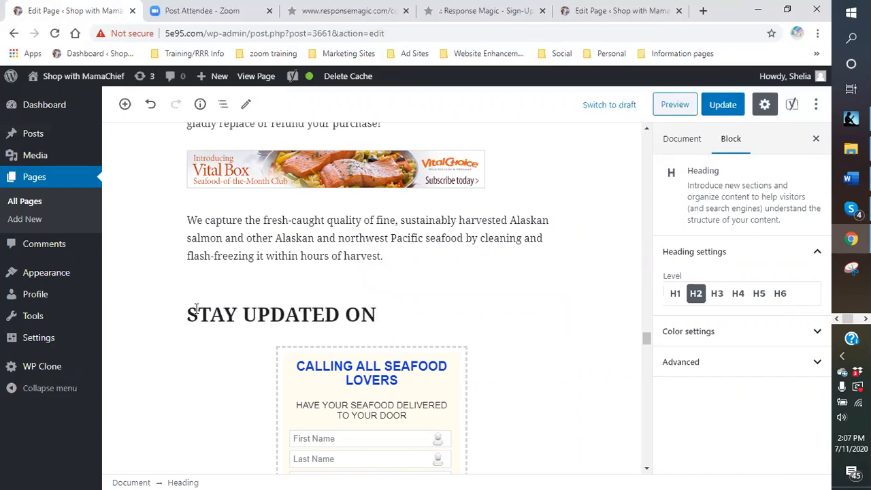
type(" WILD")
type(" ALAS")
key("BackSpace")
type("LAS")
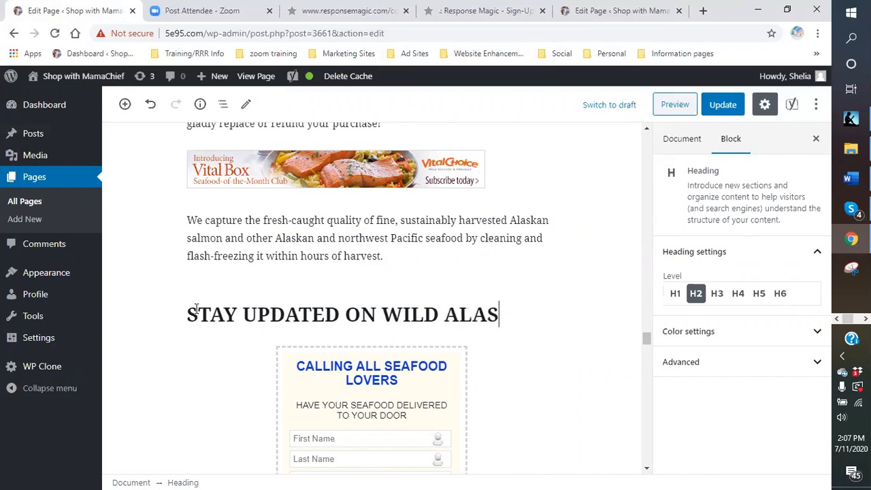
type("KAN SEA")
type("R")
key("BackSpace")
type("FOOD")
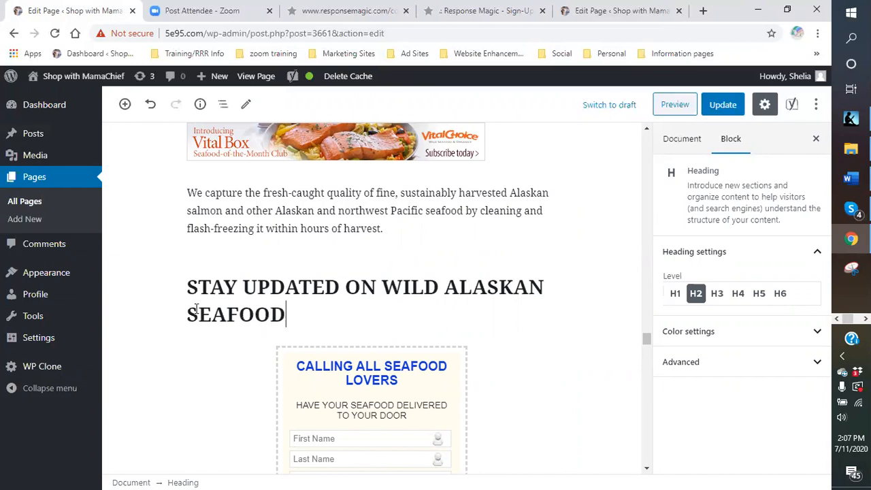
Below the heading, start a paragraph reading "Now you can get wild Alaskan Salmon delivered right to your door. It is just a click away.".
key("Return")
left_click(542, 309)
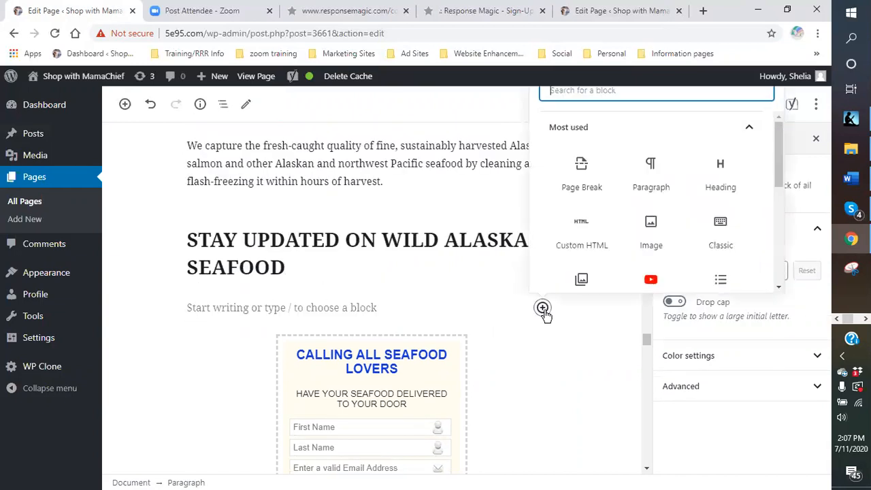
left_click(284, 301)
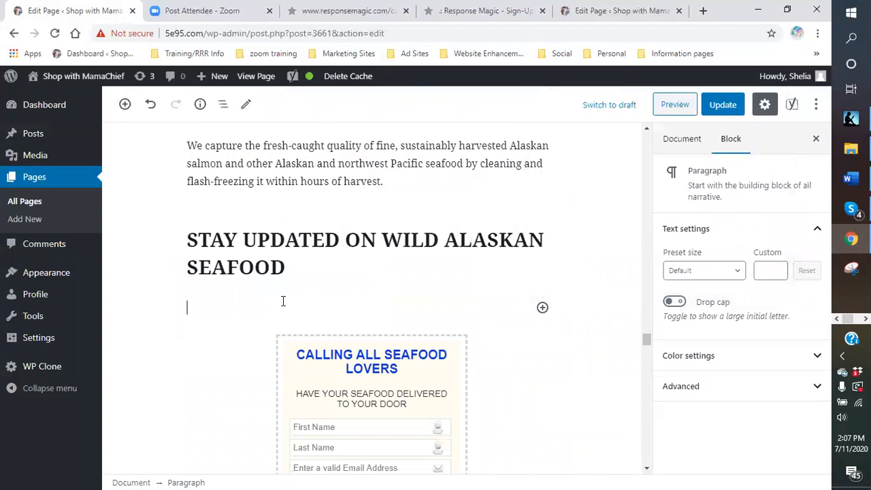
type("Now you can get wi")
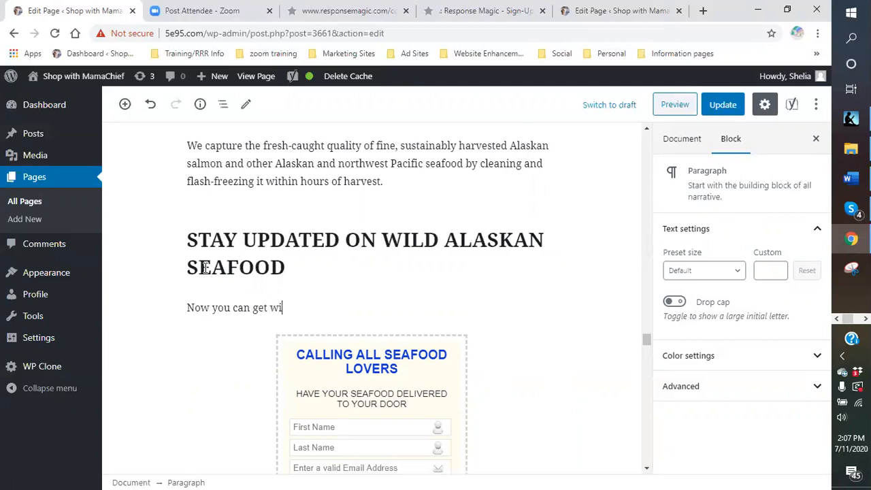
type("ld Alaskan Salmon delivered right")
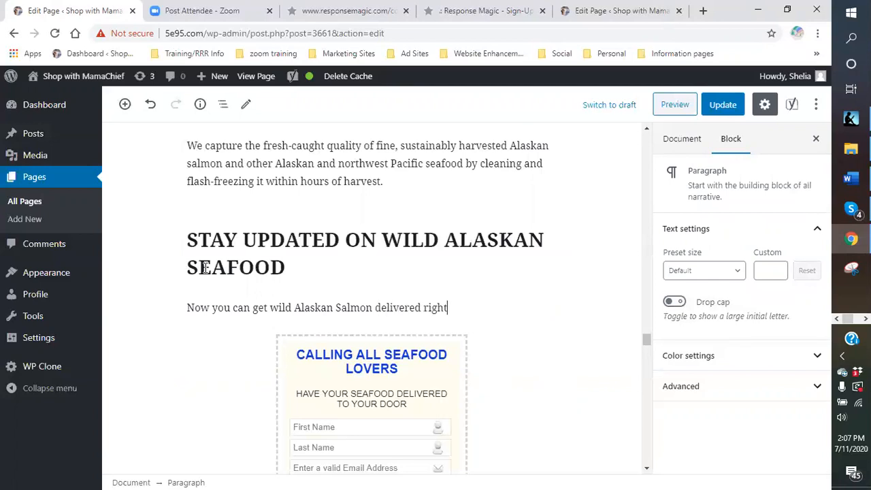
type(" to your door.  It is just a click away.  If you would like more information, please fill out the form below and ")
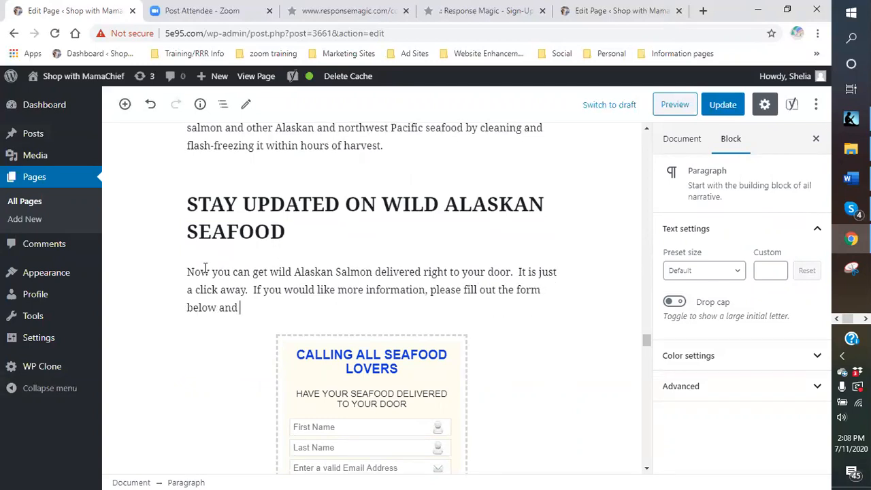
type("we will send you the information that y")
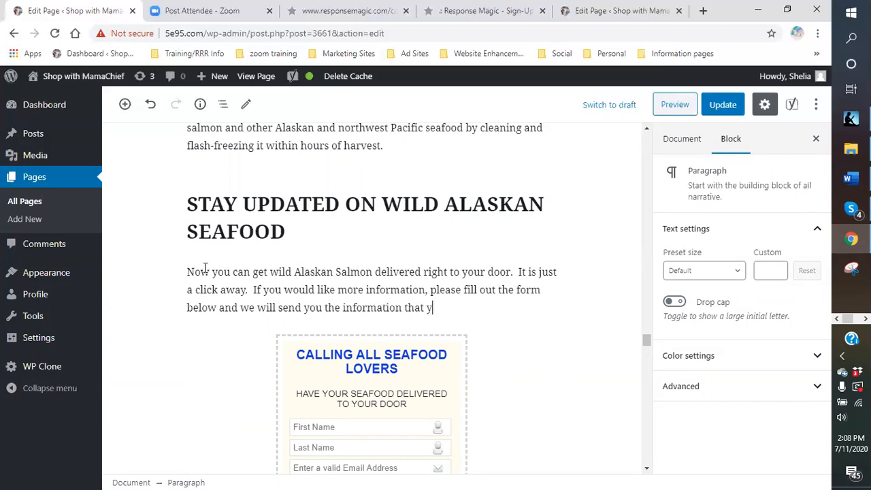
type("ou need to get your order under way!!!! O")
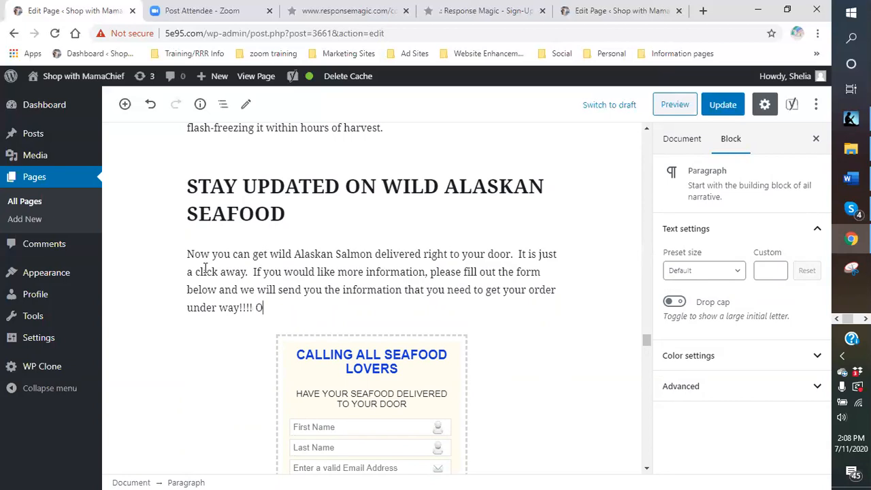
Complete the form invitation with "we will send you the information that you need to get your order under way!!!!".
type("r Fol")
type("ollow ")
type("the link he")
type("re and order today")
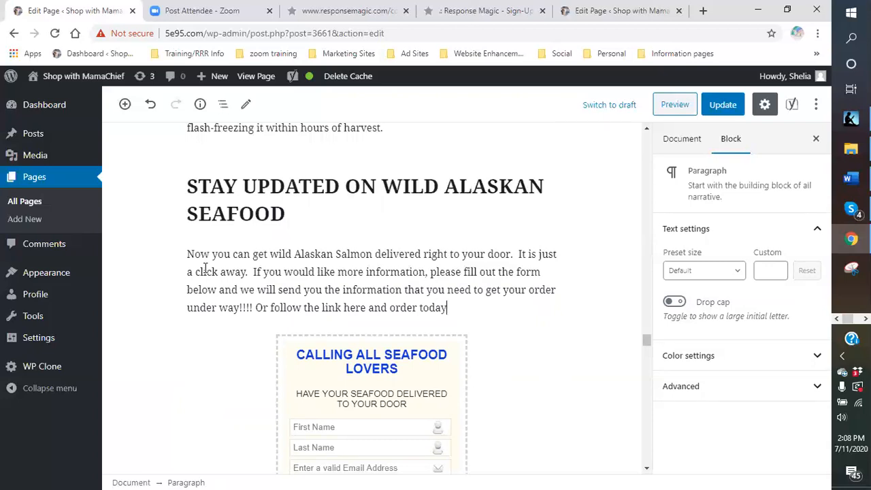
Finish the paragraph with the sentence "Or follow the link here and see what is currently available.".
key("BackSpace")
key("BackSpace")
key("BackSpace")
key("BackSpace")
key("BackSpace")
key("BackSpace")
key("BackSpace")
key("BackSpace")
key("BackSpace")
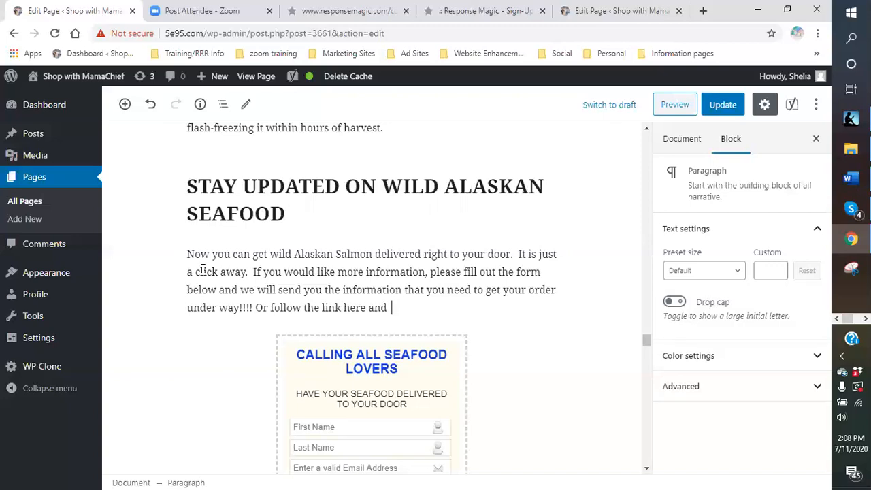
type("see what is currenetly")
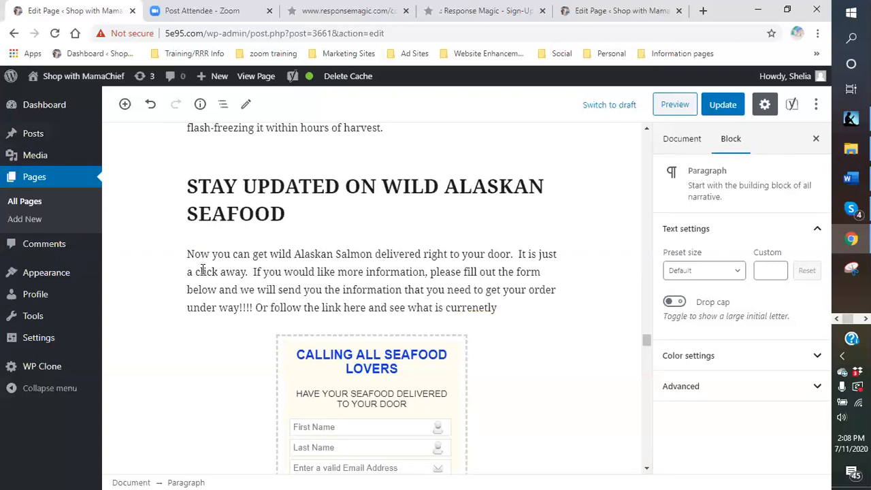
key("BackSpace")
key("BackSpace")
key("BackSpace")
key("BackSpace")
type("tly available.")
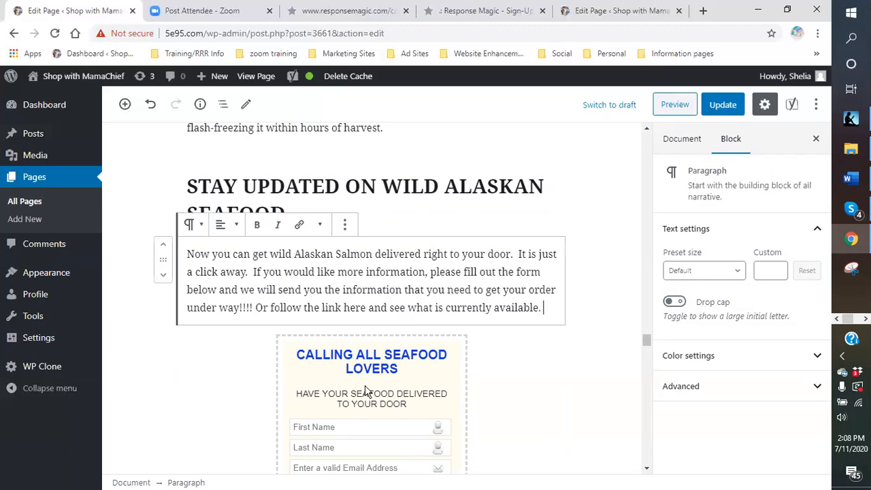
Copy the address of the Great Alaskan Wild Salmon company link from the Easy Salmon Recipes for Wild Salmon page.
scroll(364, 390, "down", 2)
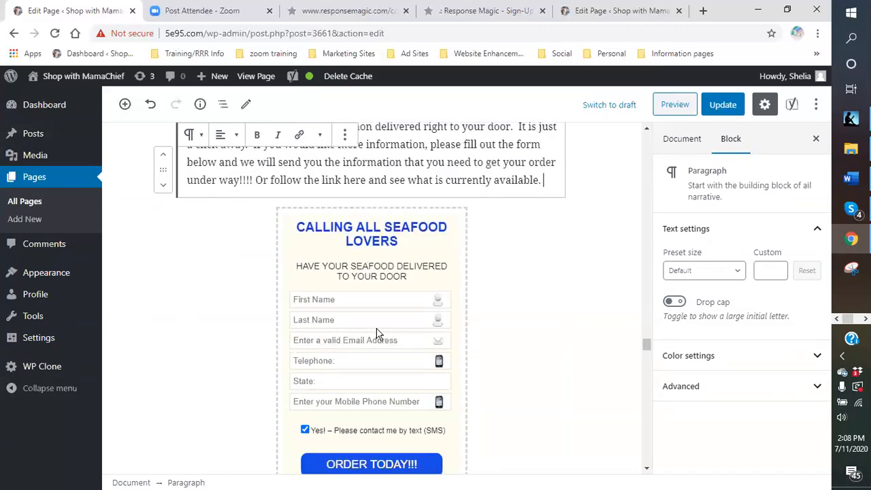
scroll(379, 334, "up", 3)
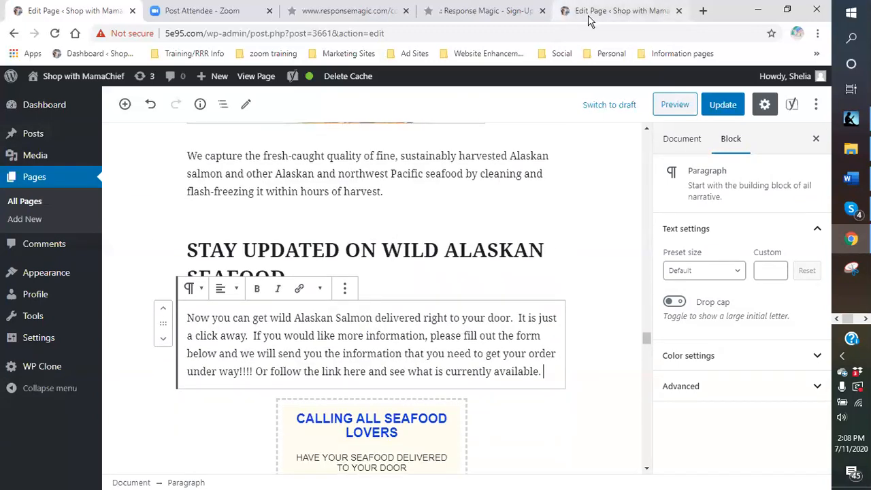
left_click(590, 21)
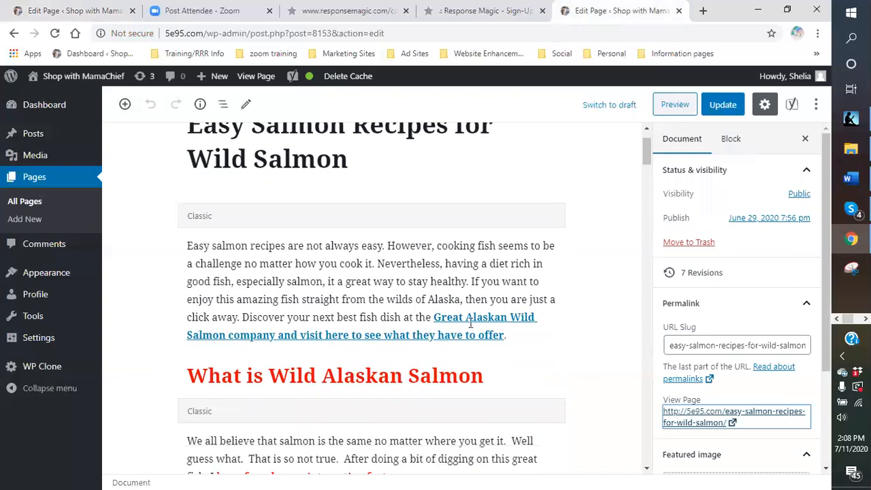
right_click(470, 322)
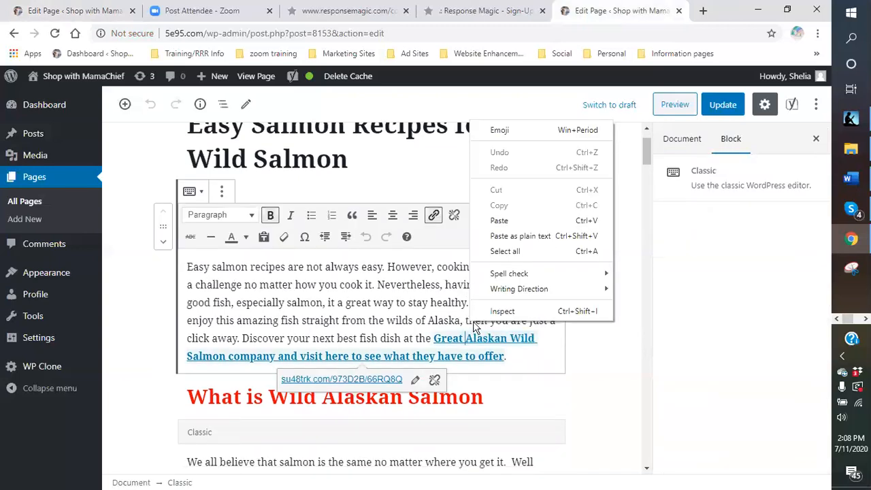
right_click(340, 383)
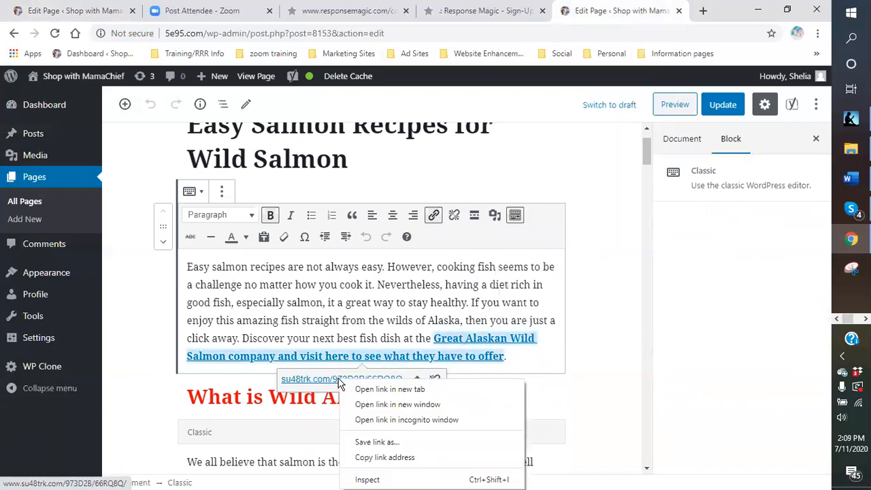
left_click(380, 459)
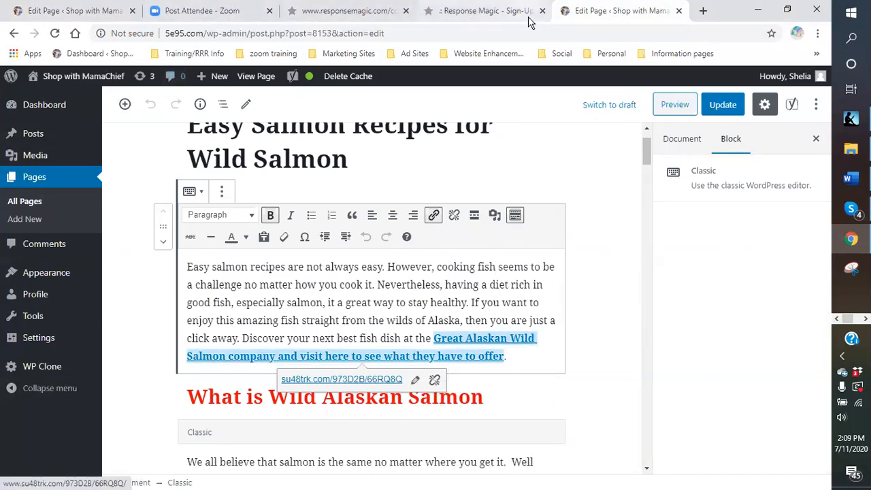
left_click(76, 11)
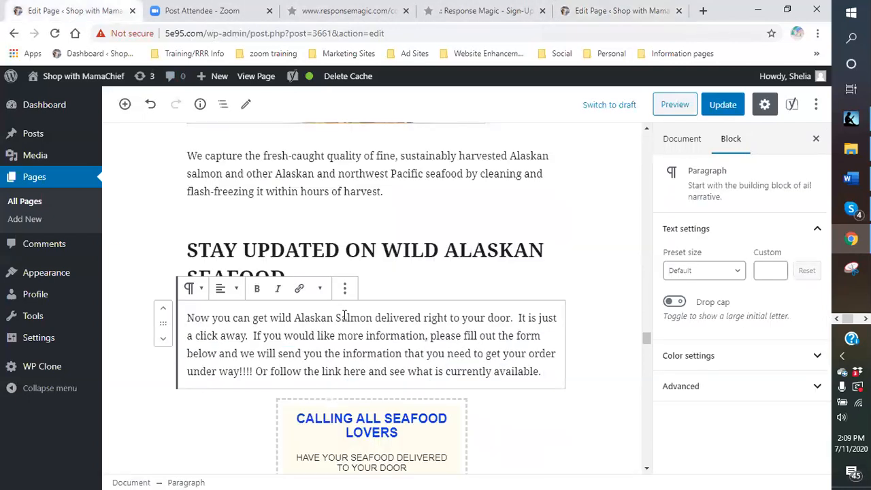
scroll(344, 317, "down", 2)
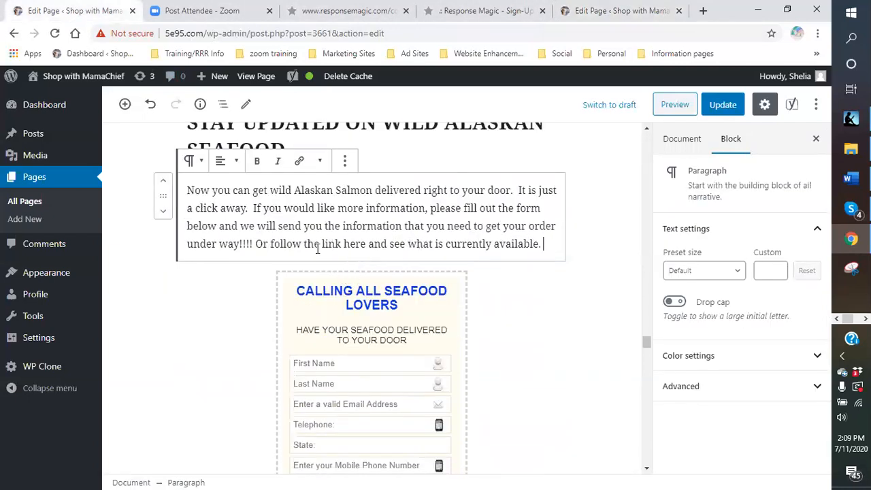
left_click_drag(271, 245, 538, 249)
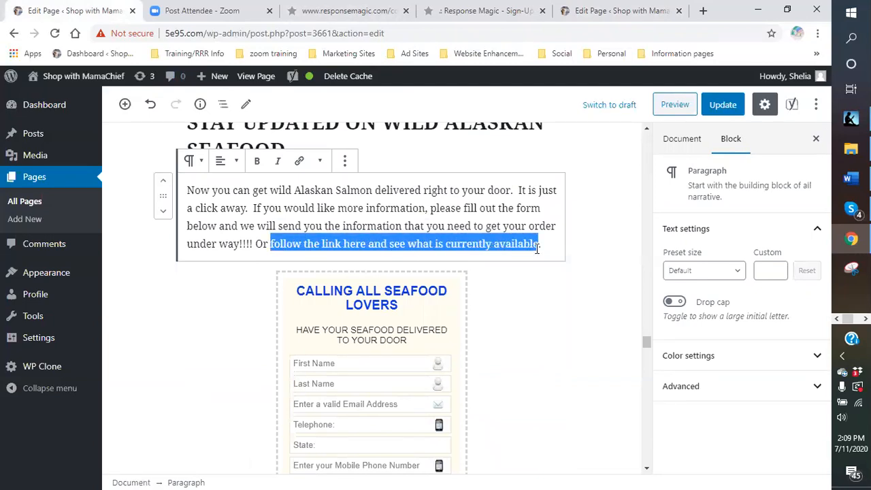
left_click(300, 160)
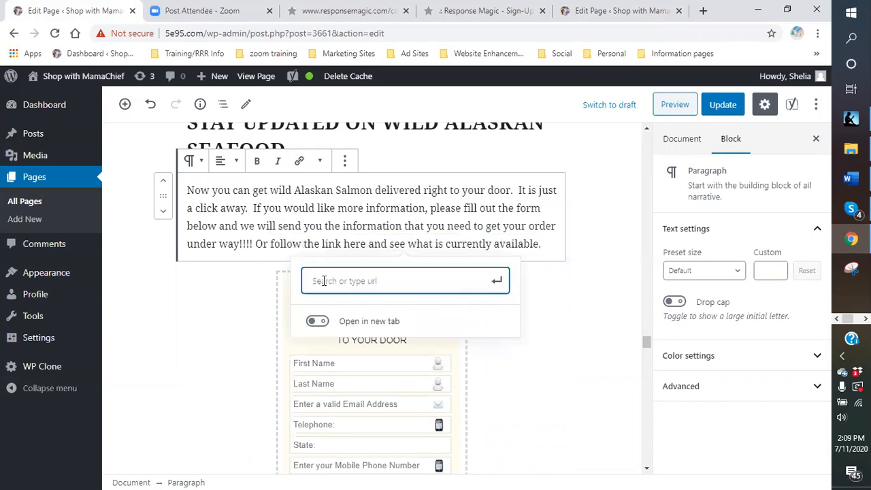
right_click(321, 280)
left_click(358, 382)
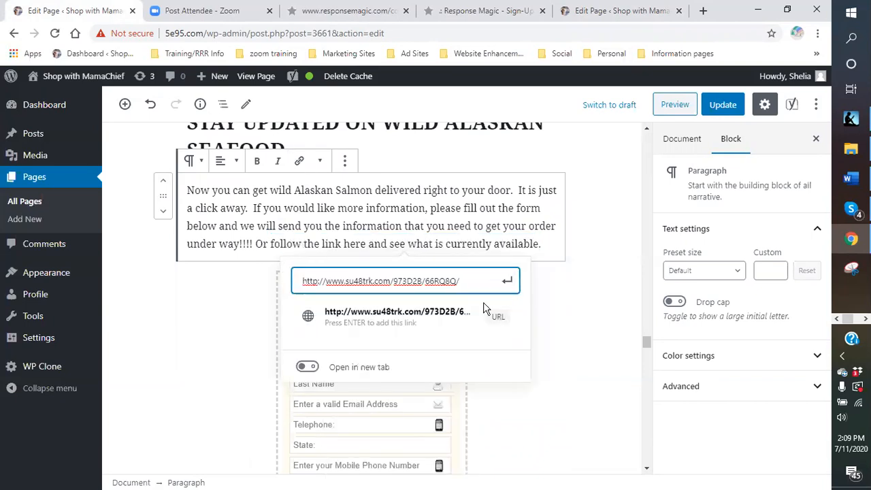
left_click(308, 367)
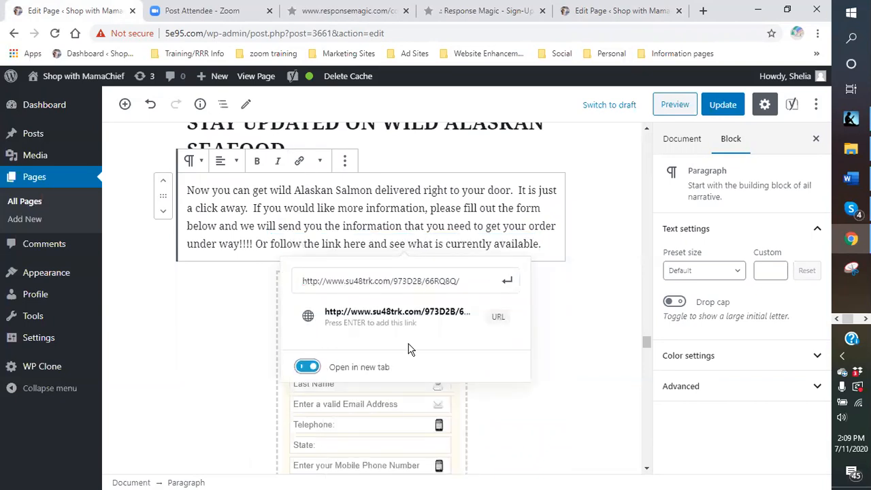
left_click(508, 282)
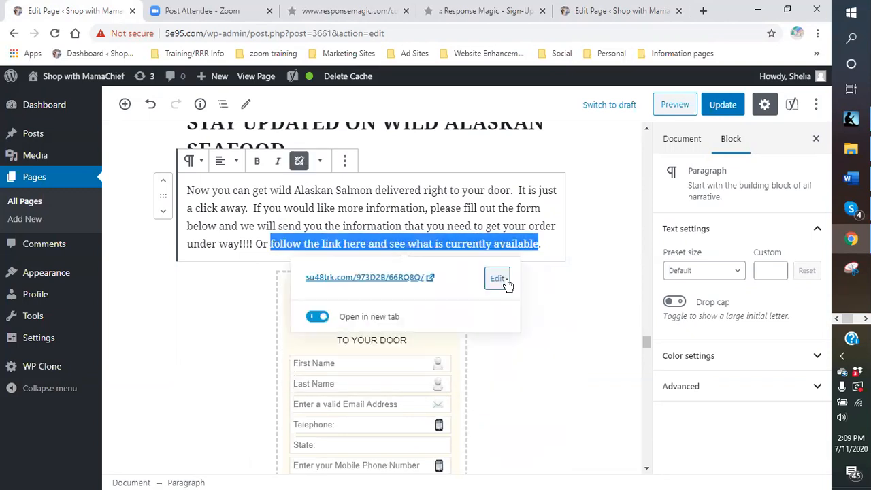
Make the linked text "follow the link here and see what is currently available" bold and colour it purple.
left_click(585, 282)
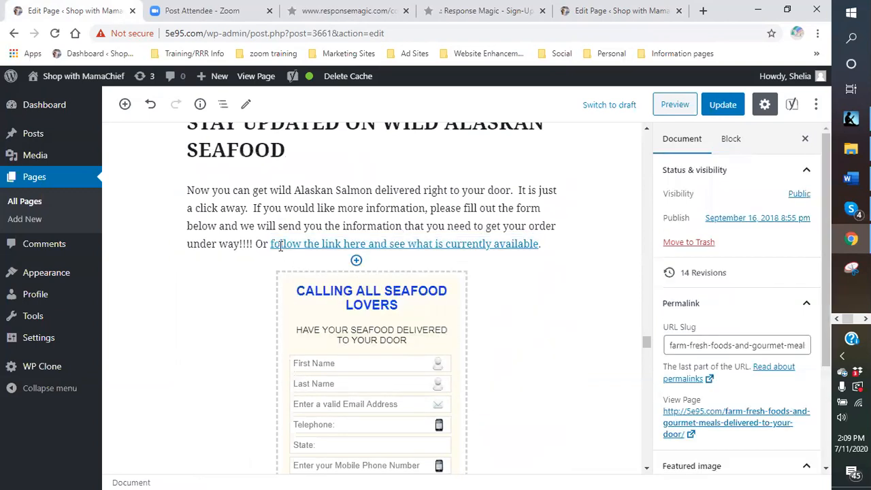
left_click_drag(270, 247, 541, 259)
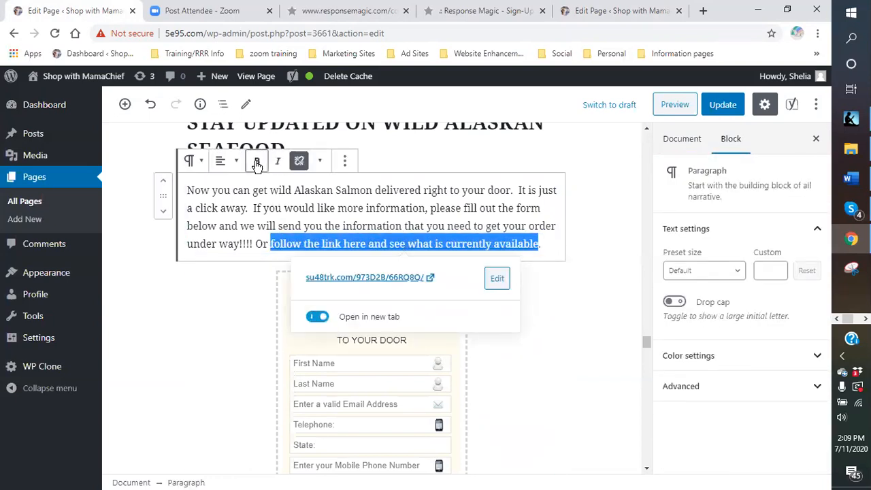
left_click(256, 161)
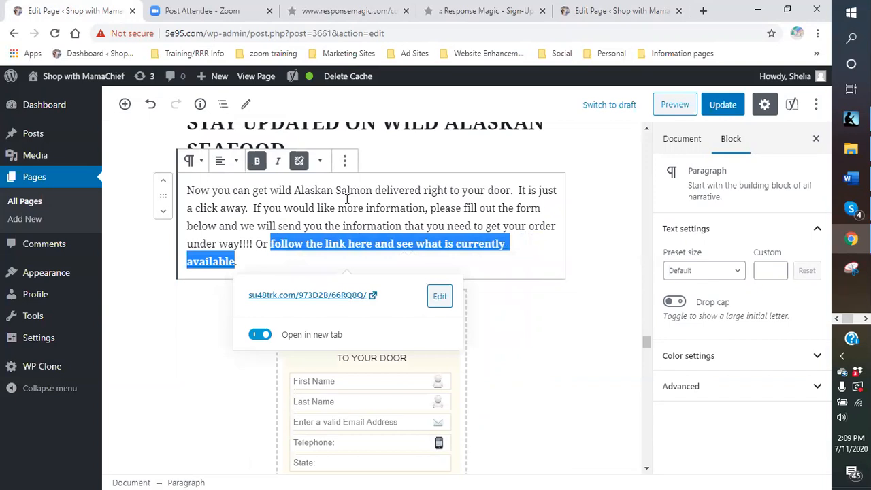
left_click(321, 163)
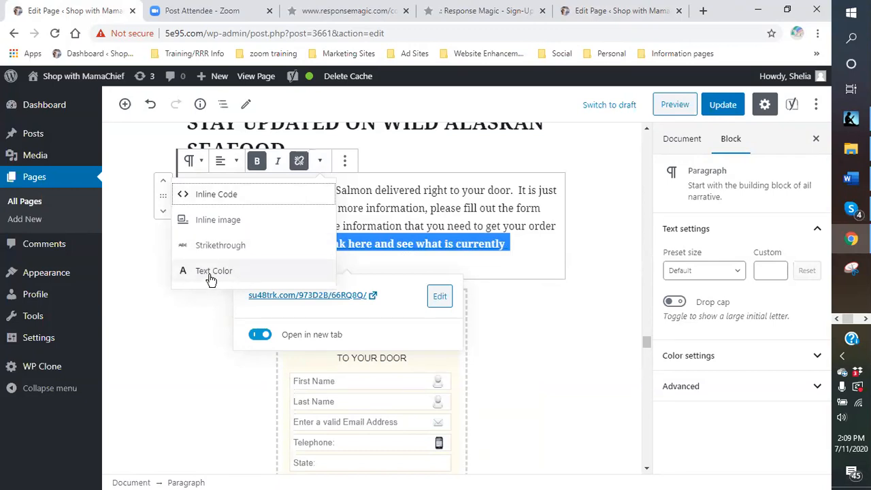
left_click(210, 276)
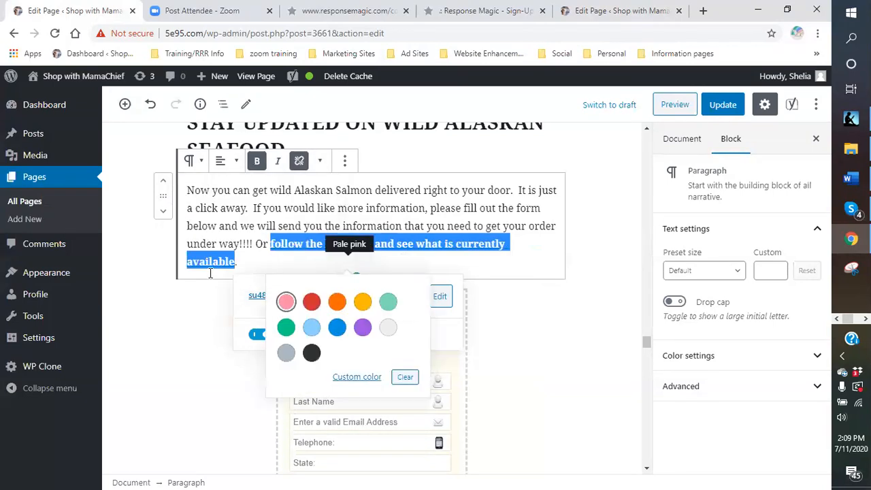
left_click(364, 331)
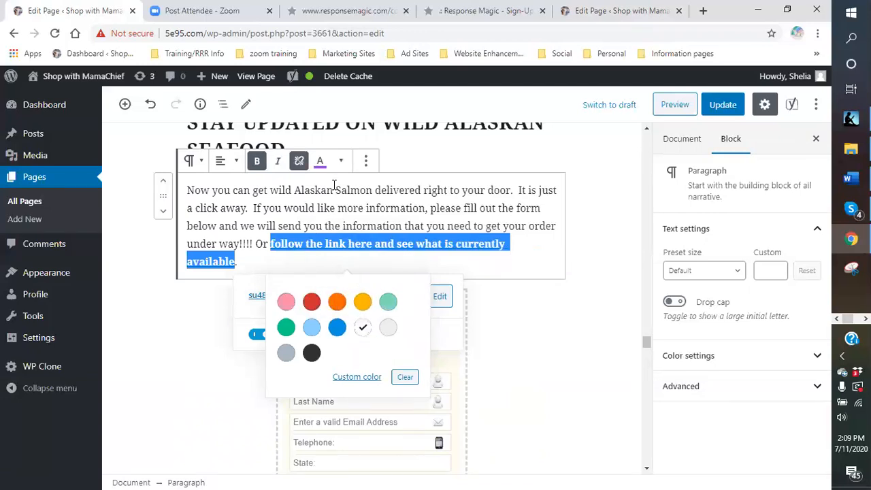
left_click(320, 164)
left_click(320, 167)
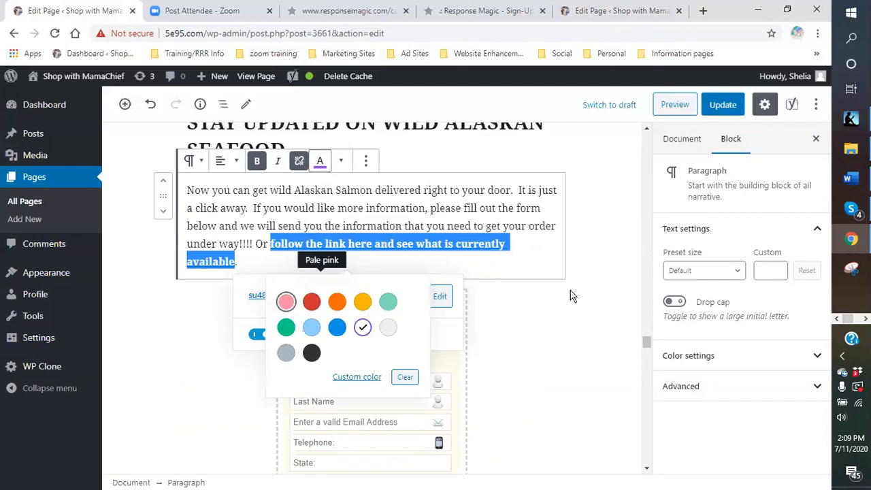
left_click(513, 271)
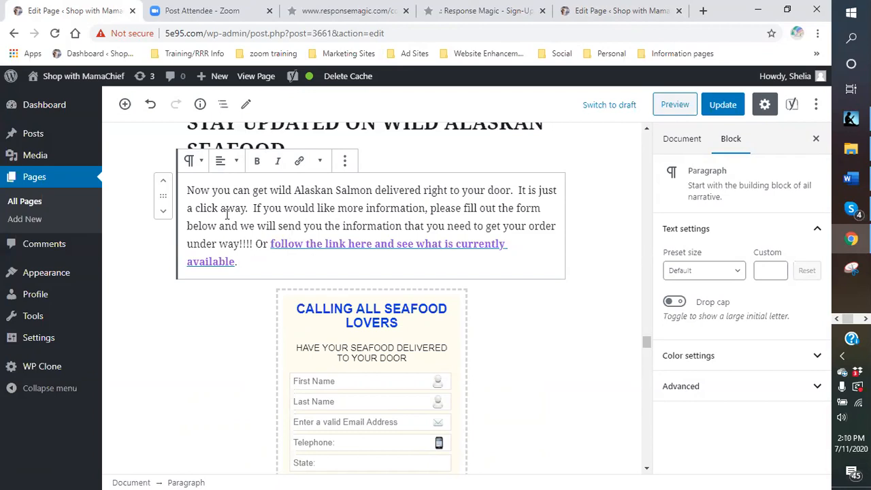
Centre the "STAY UPDATED ON WILD ALASKAN SEAFOOD" heading.
scroll(472, 239, "up", 3)
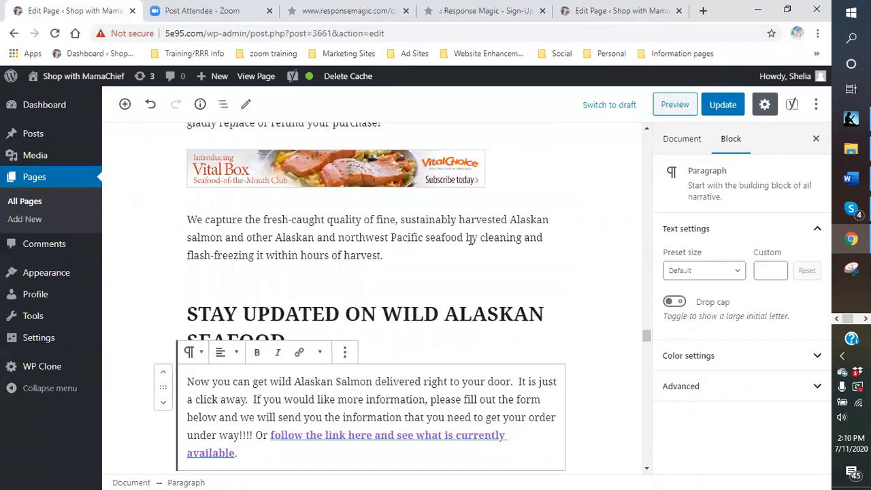
left_click(278, 315)
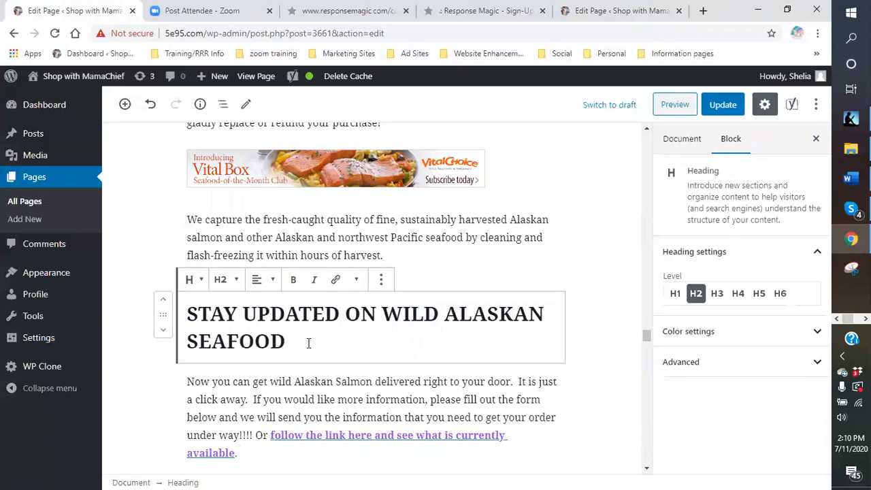
left_click(262, 278)
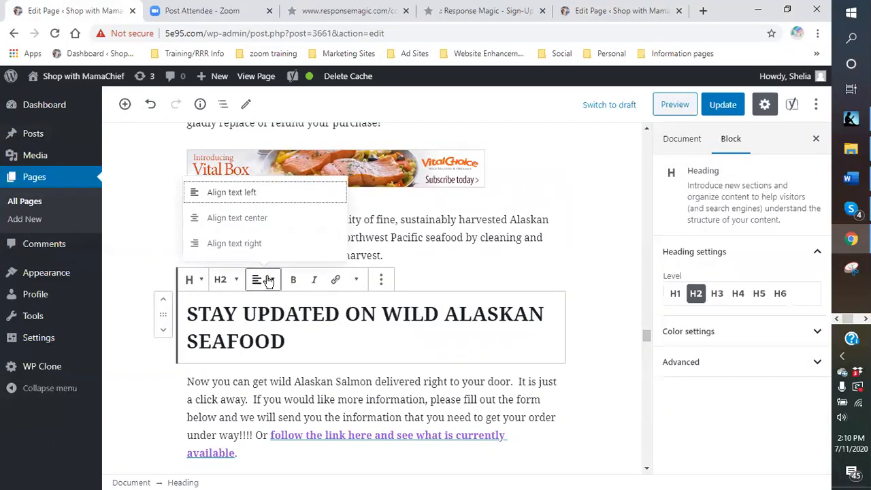
left_click(236, 219)
left_click(445, 341)
Colour the full text of the wild Alaskan seafood heading in a softer custom shade of blue.
left_click_drag(422, 342, 185, 315)
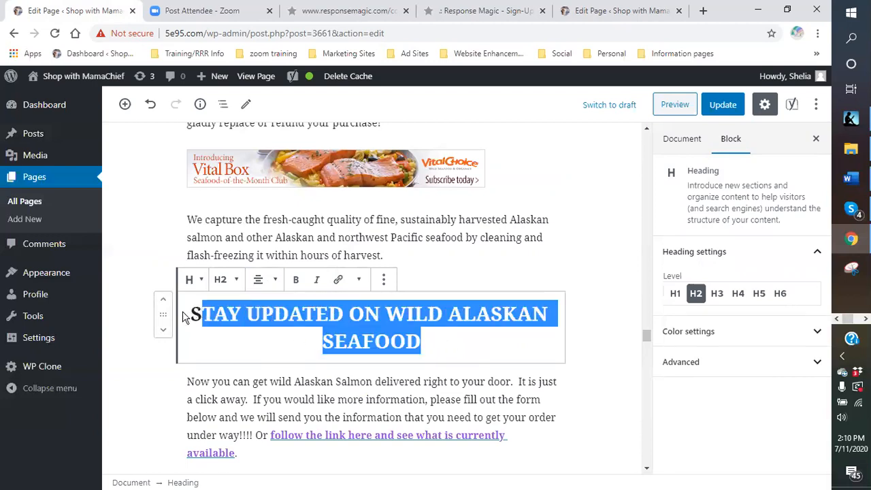
left_click(359, 279)
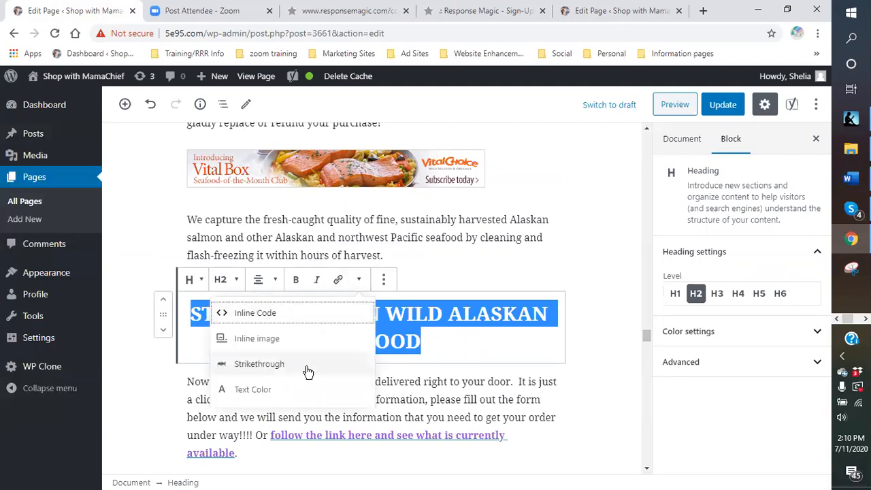
left_click(268, 395)
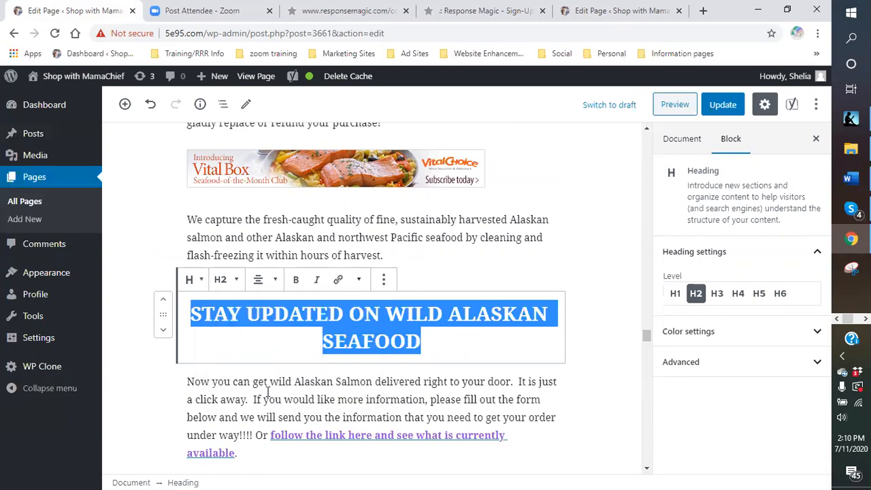
scroll(494, 350, "down", 1)
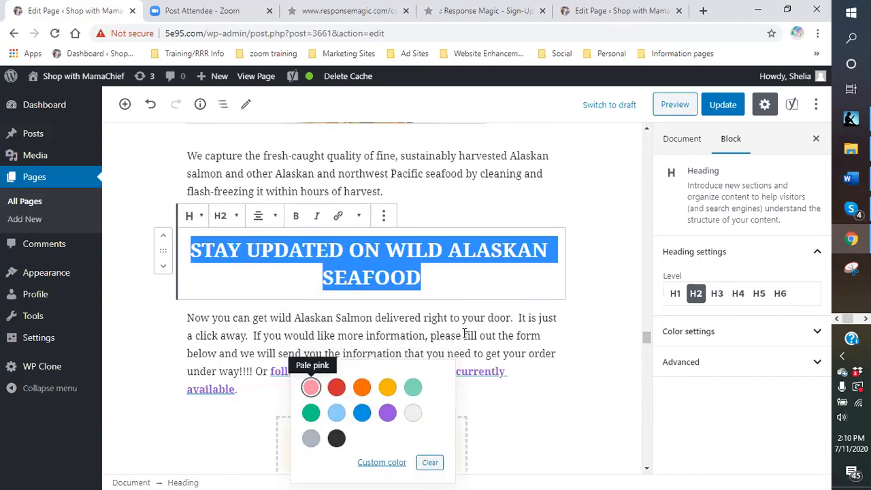
left_click(363, 414)
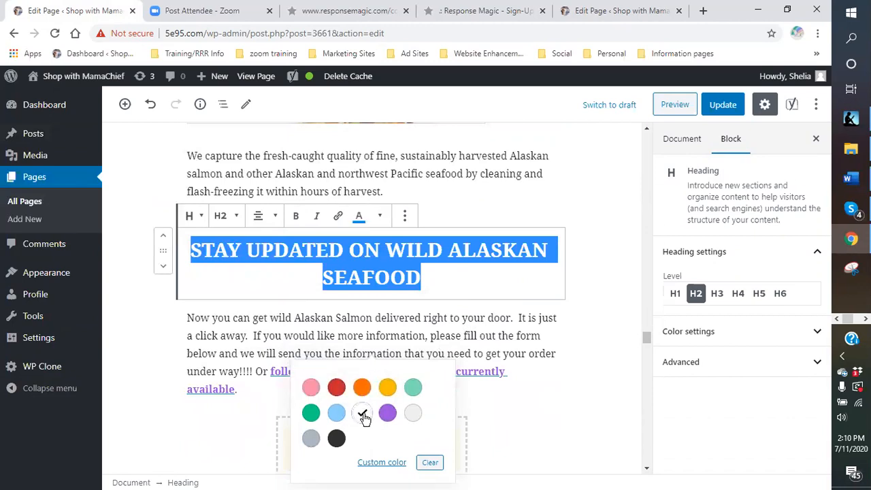
left_click(371, 463)
left_click_drag(461, 302, 423, 304)
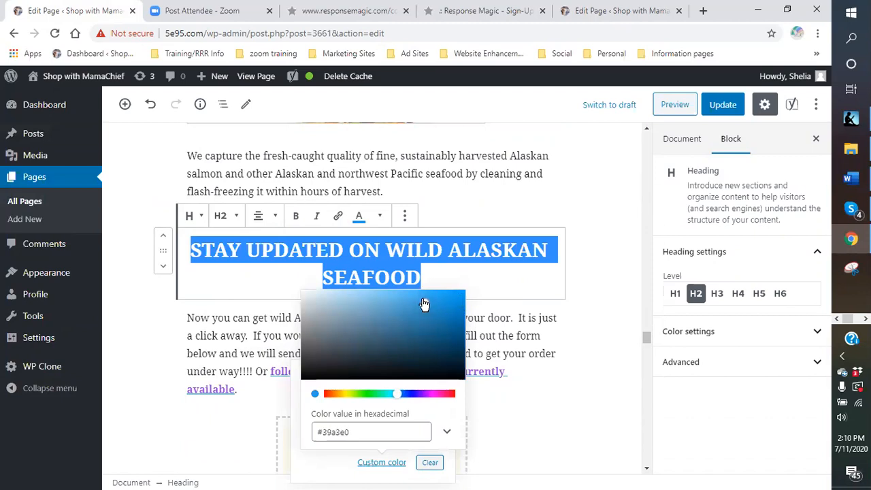
left_click(433, 316)
left_click(556, 397)
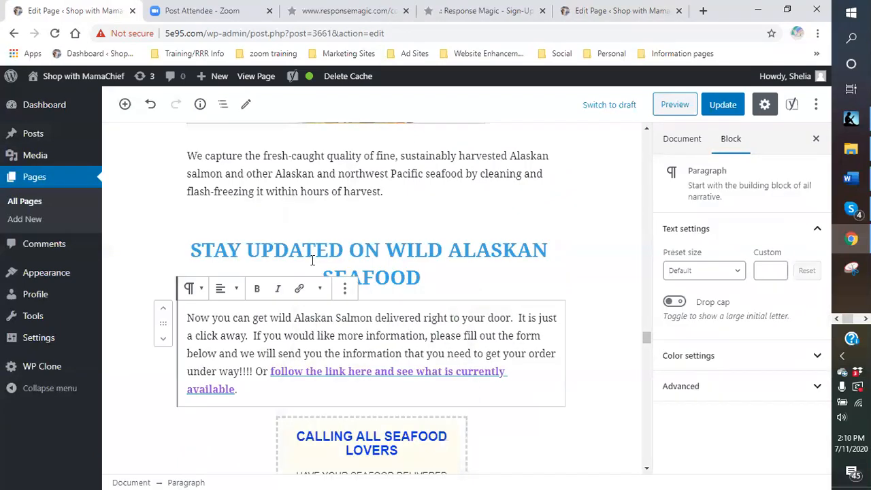
left_click(460, 282)
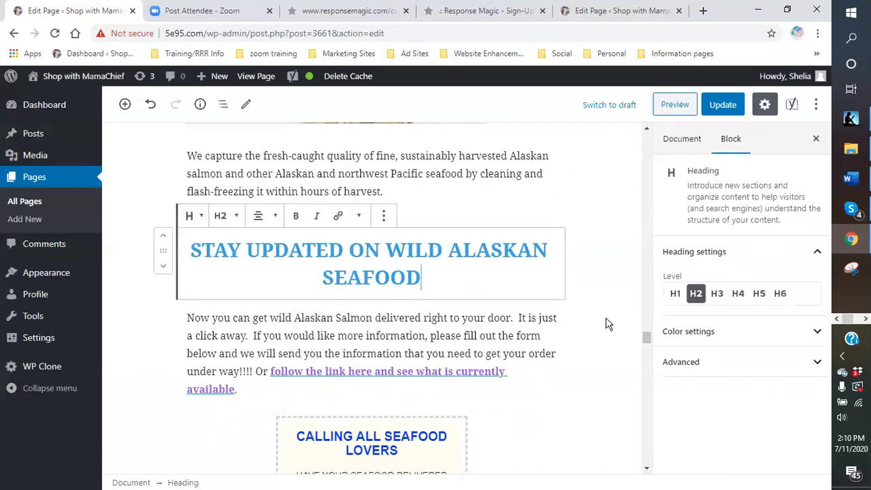
left_click(724, 338)
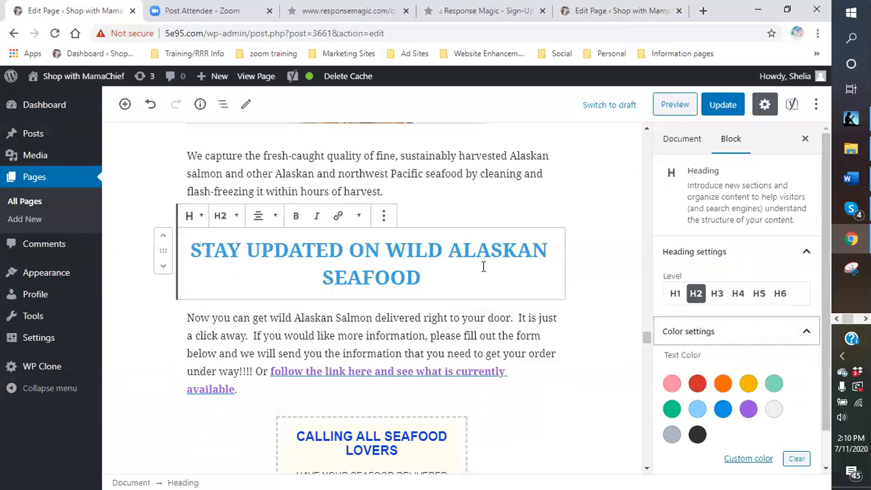
left_click(359, 217)
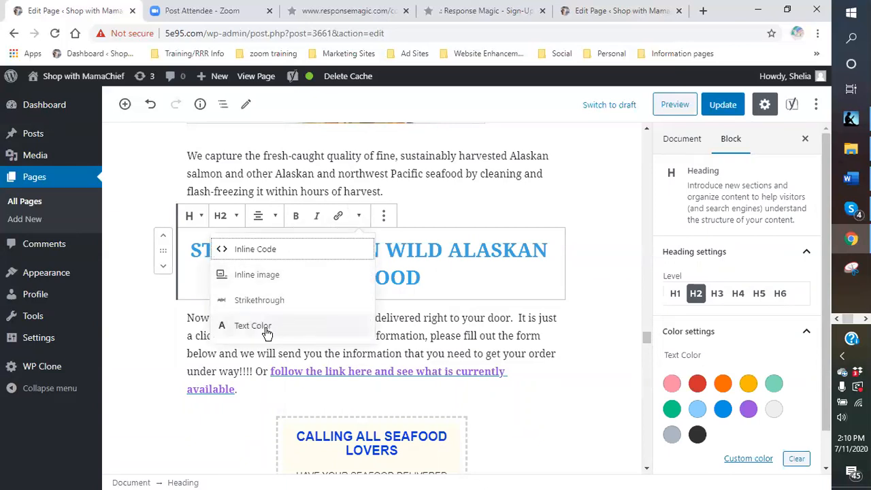
left_click(473, 277)
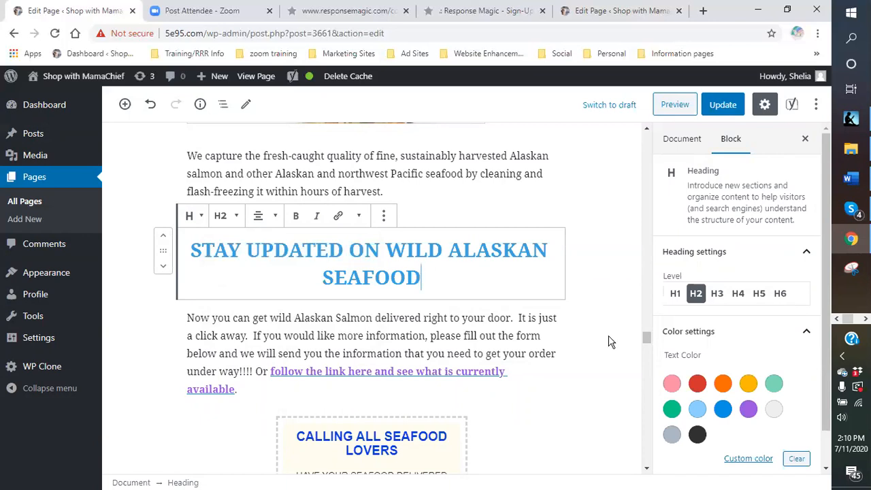
Update the page to save the heading and intro paragraph changes.
scroll(574, 345, "down", 2)
scroll(531, 299, "up", 2)
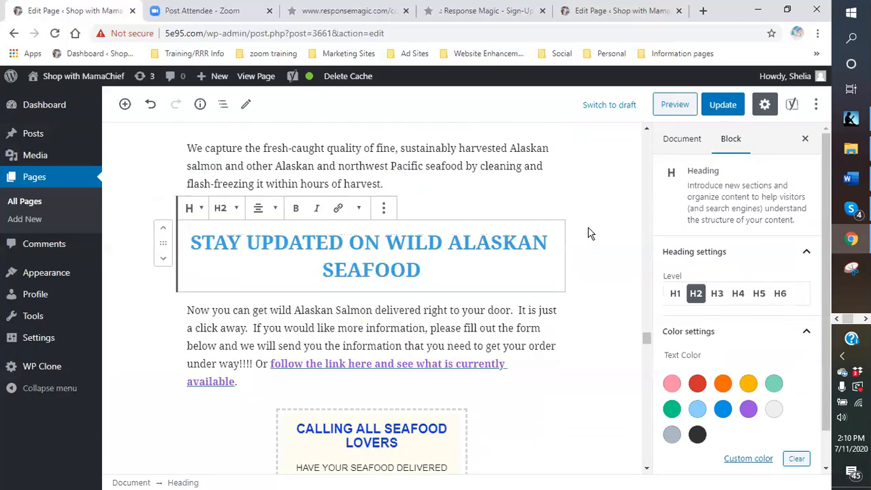
left_click(725, 106)
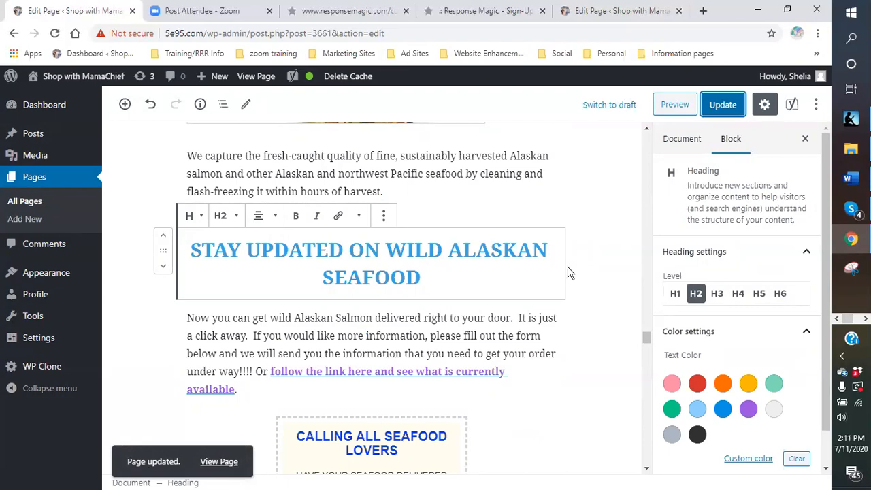
Insert the image Salmon-logo-1.png from the media library between the "Organic, Natural, and Kosher foods" paragraph and the "Certified Purity" paragraph.
scroll(541, 279, "down", 5)
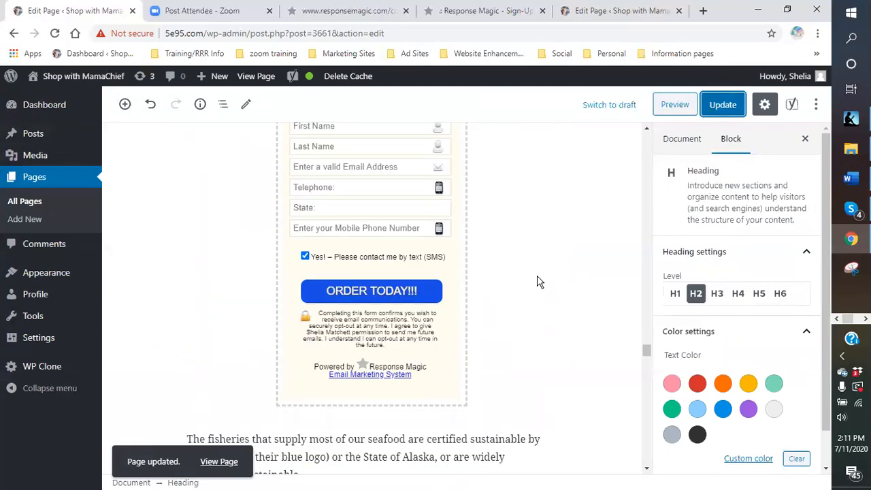
scroll(538, 282, "up", 7)
scroll(535, 282, "down", 15)
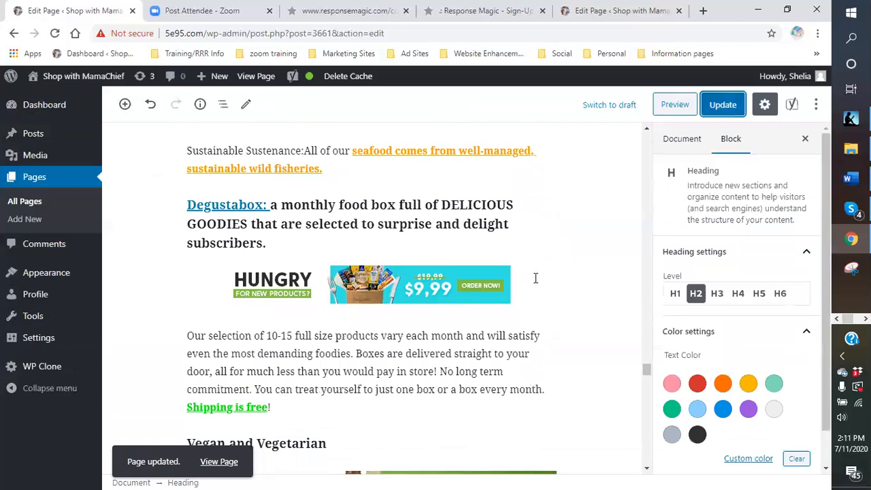
scroll(536, 278, "up", 4)
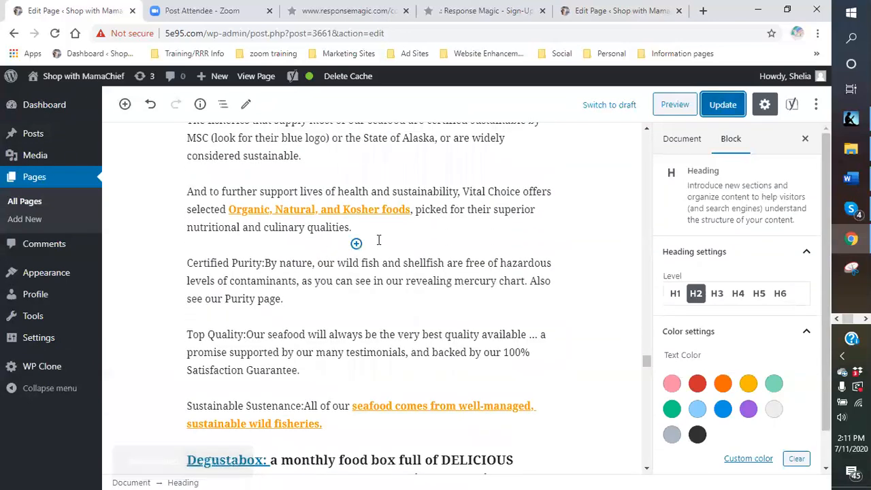
left_click(356, 244)
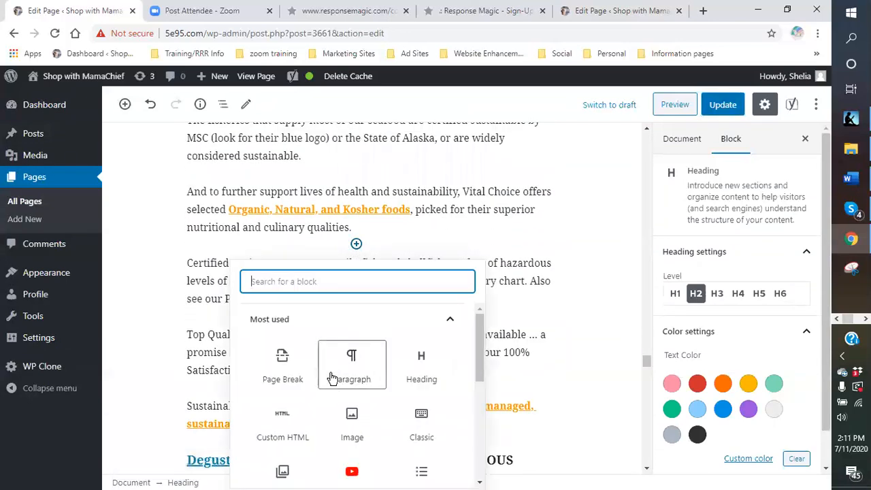
scroll(402, 359, "down", 1)
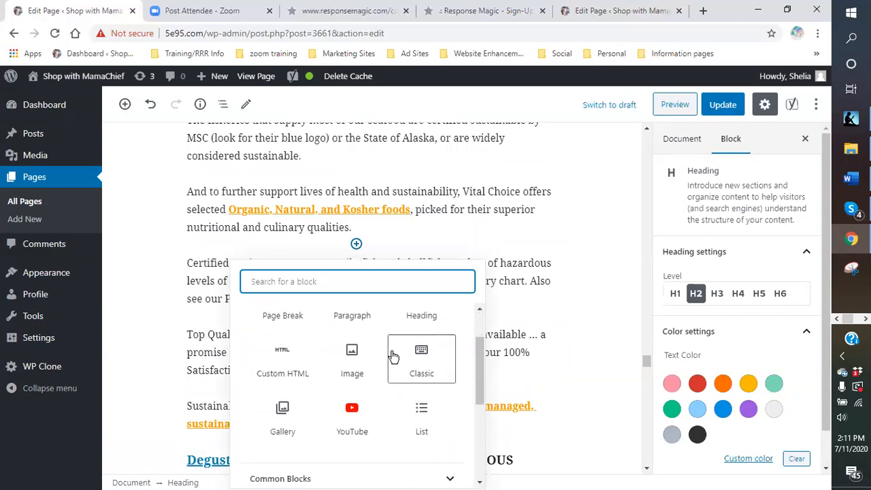
left_click(353, 355)
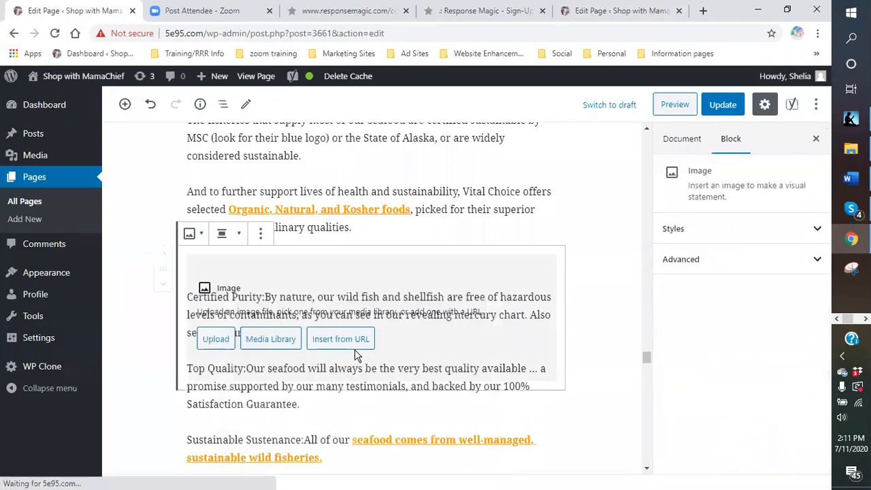
left_click(267, 344)
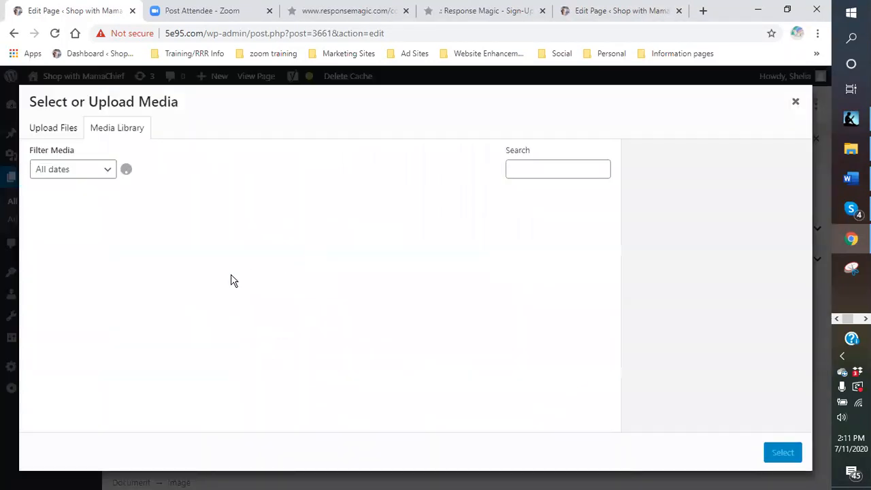
left_click(84, 246)
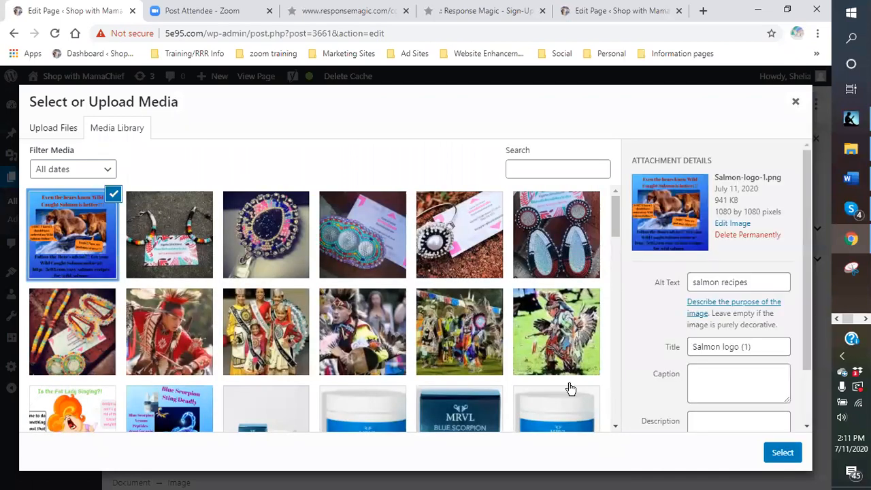
left_click(784, 451)
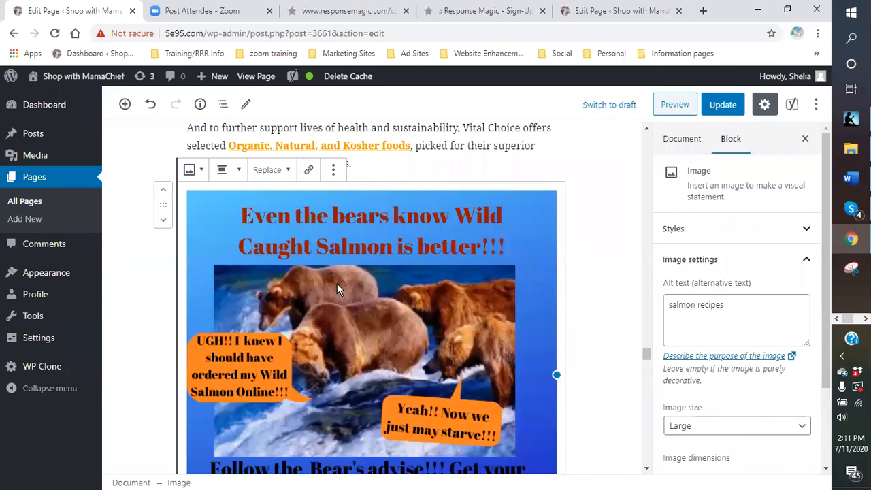
Shrink the bear salmon image to less than half the column width and align it left so the Certified Purity text wraps beside it.
scroll(354, 279, "down", 2)
left_click_drag(372, 433, 366, 268)
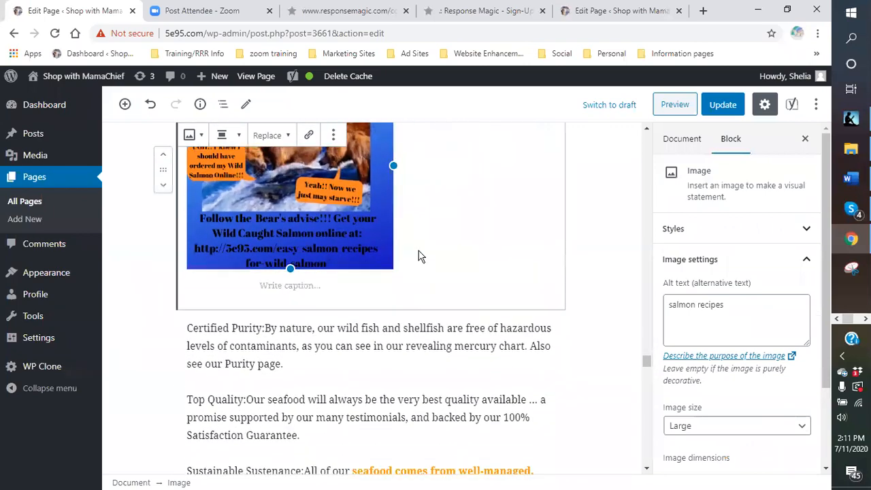
left_click(240, 136)
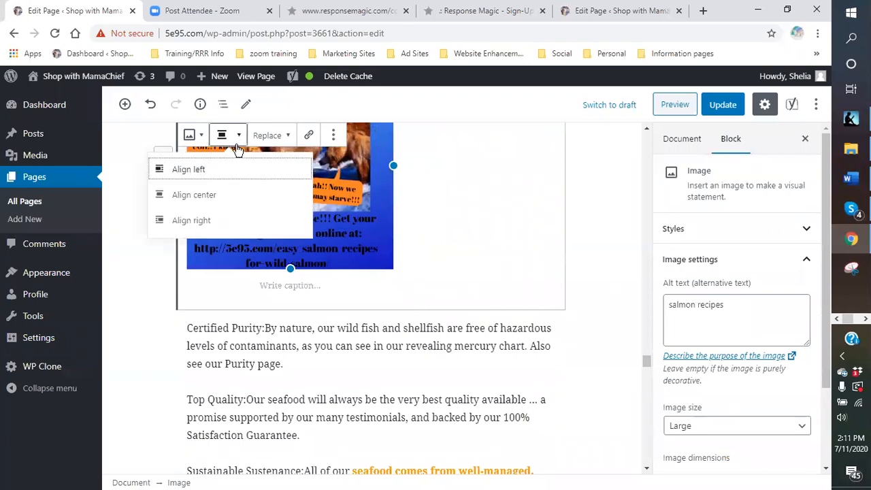
left_click(178, 172)
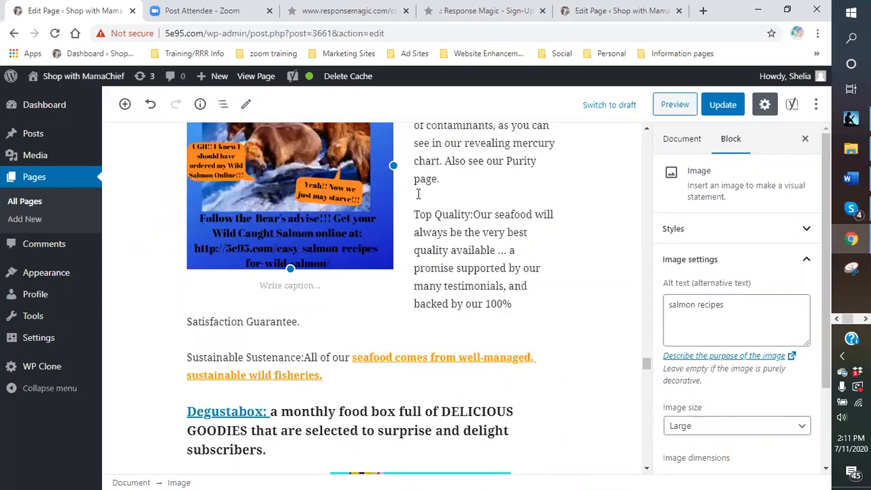
left_click_drag(390, 163, 346, 163)
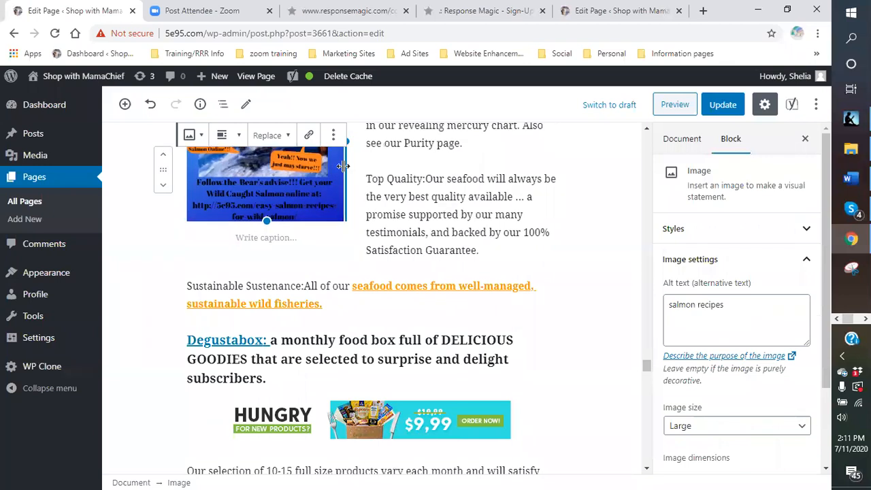
left_click(544, 150)
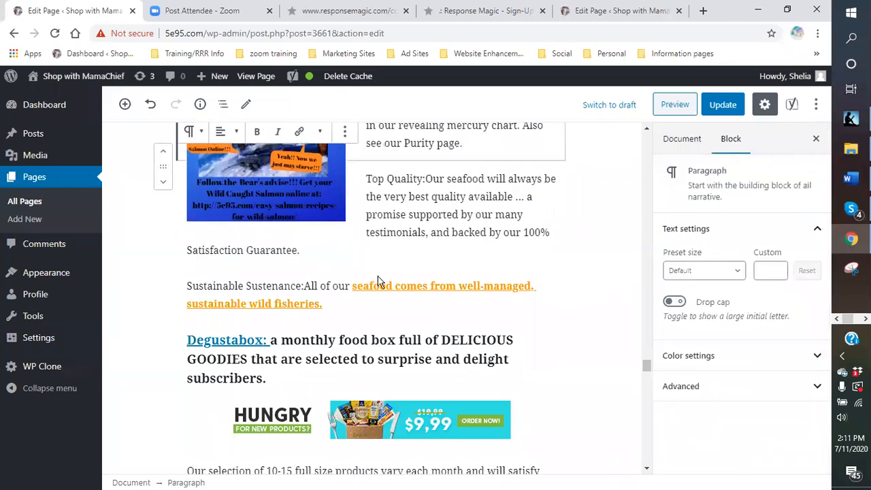
left_click(374, 235)
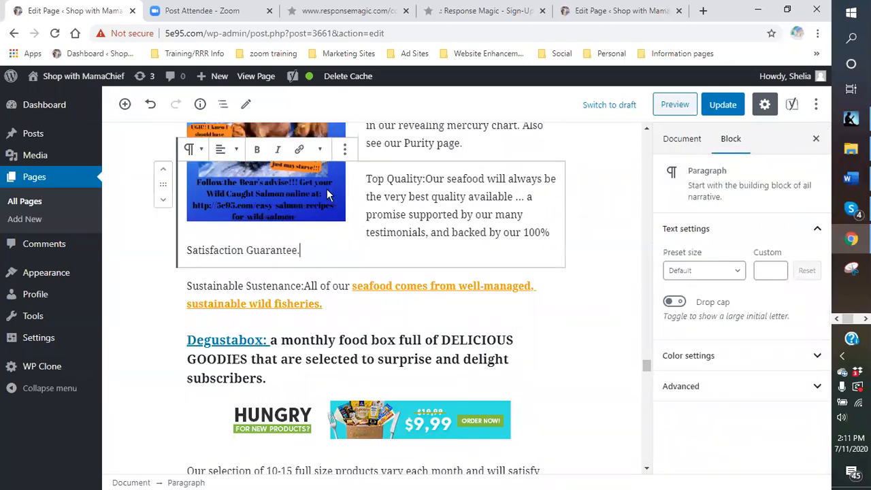
Copy the permalink address of the Easy Salmon Recipes for Wild Salmon page from its open editor.
left_click(615, 12)
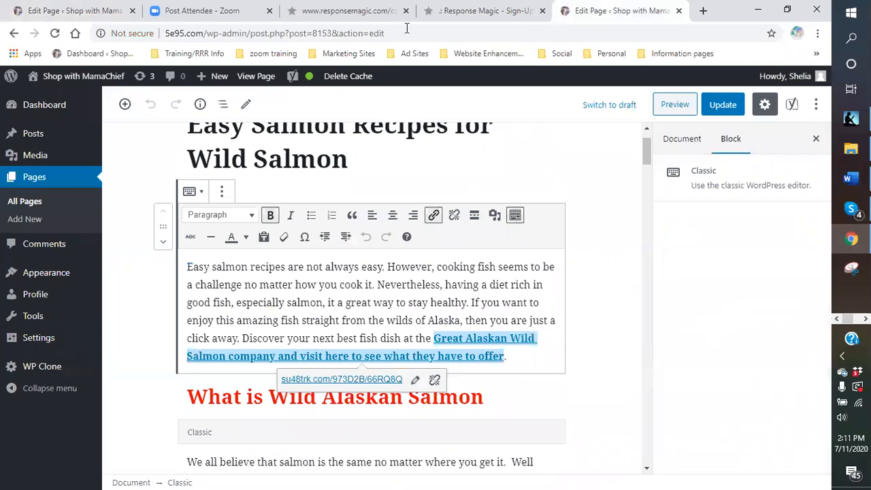
scroll(626, 241, "down", 1)
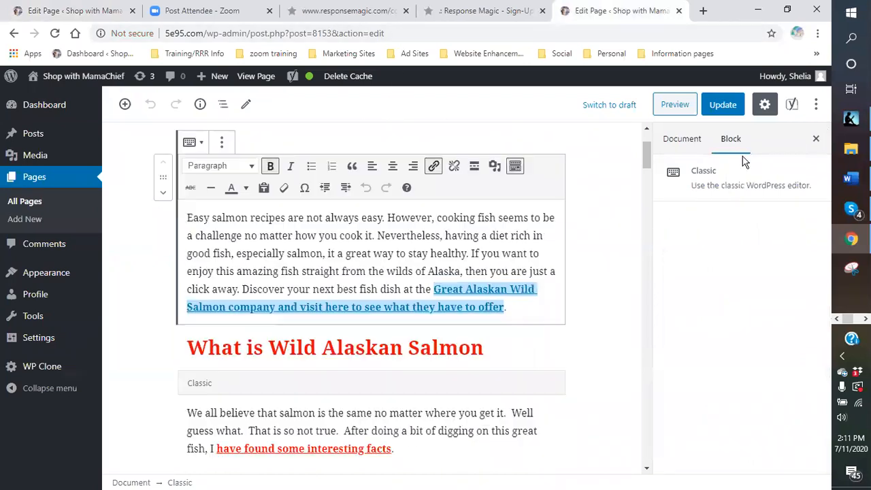
left_click(683, 140)
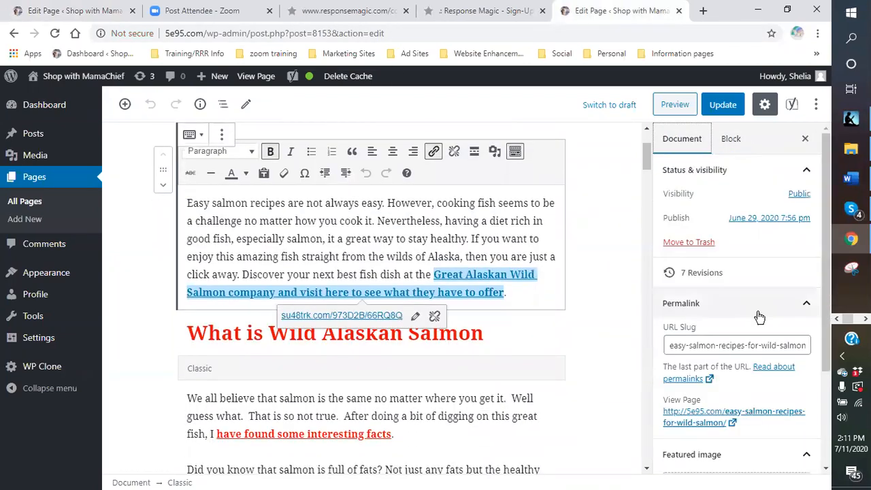
right_click(722, 420)
left_click(690, 382)
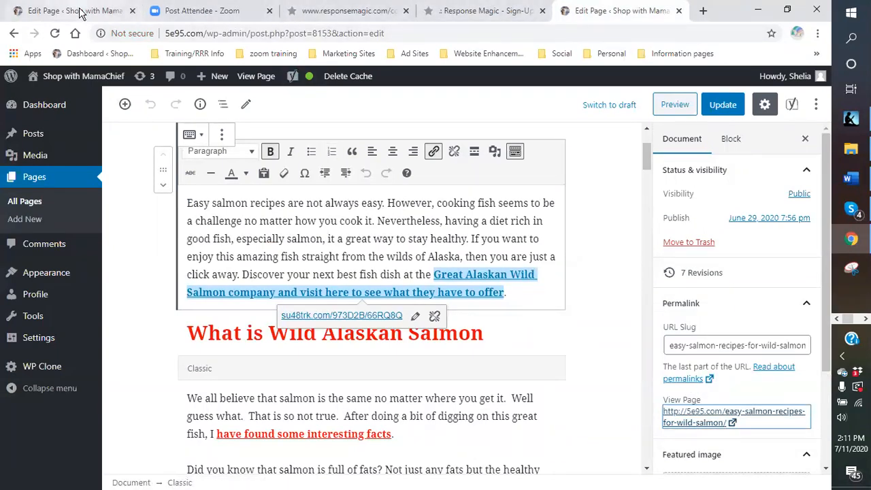
left_click(115, 11)
left_click(290, 191)
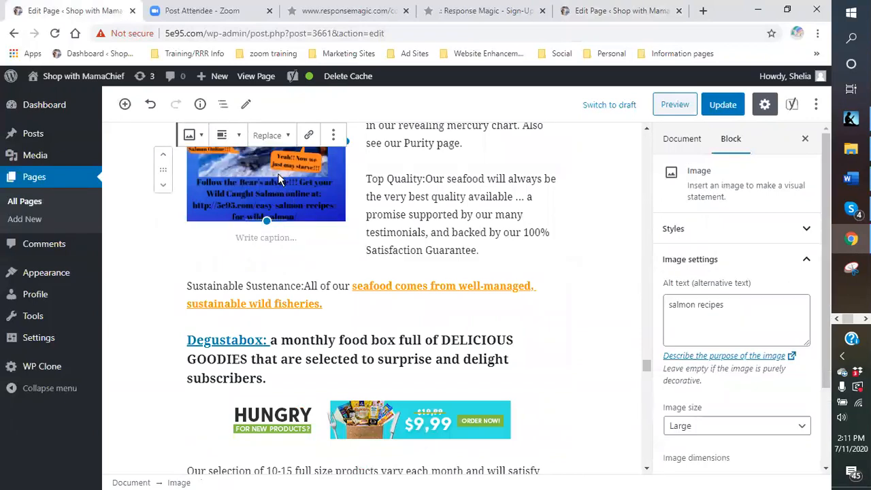
left_click(308, 137)
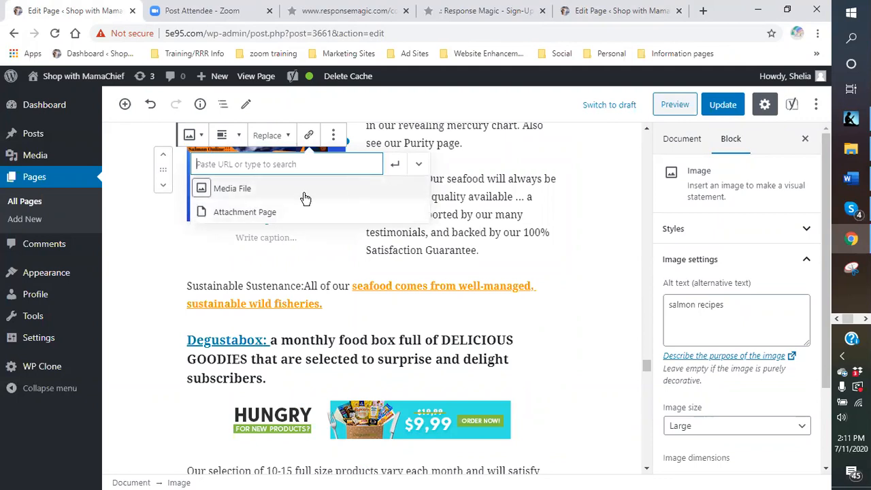
right_click(259, 164)
left_click(280, 266)
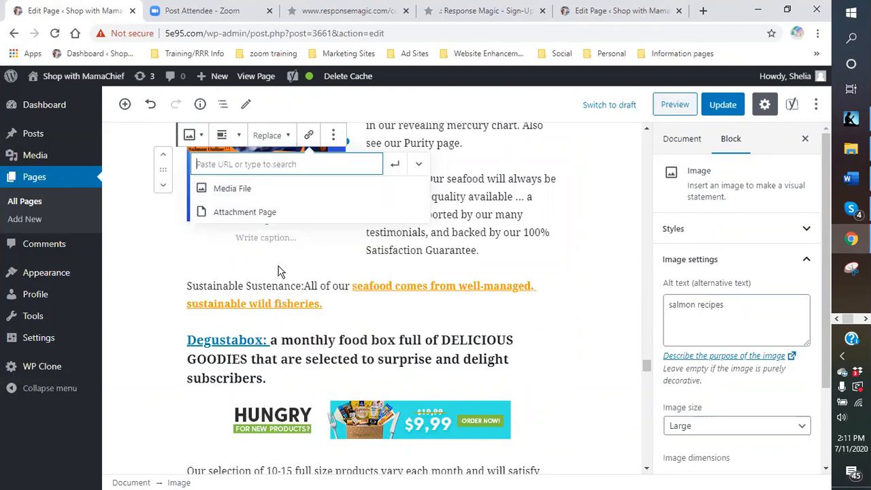
left_click(418, 164)
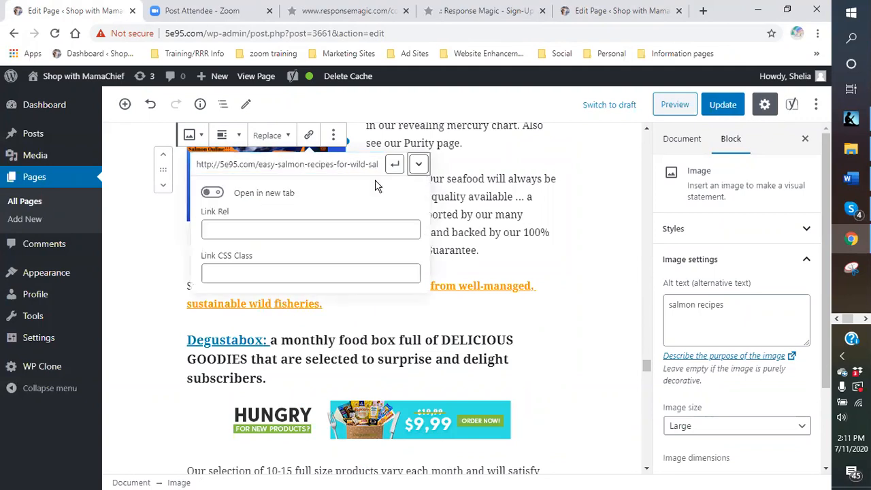
left_click(214, 195)
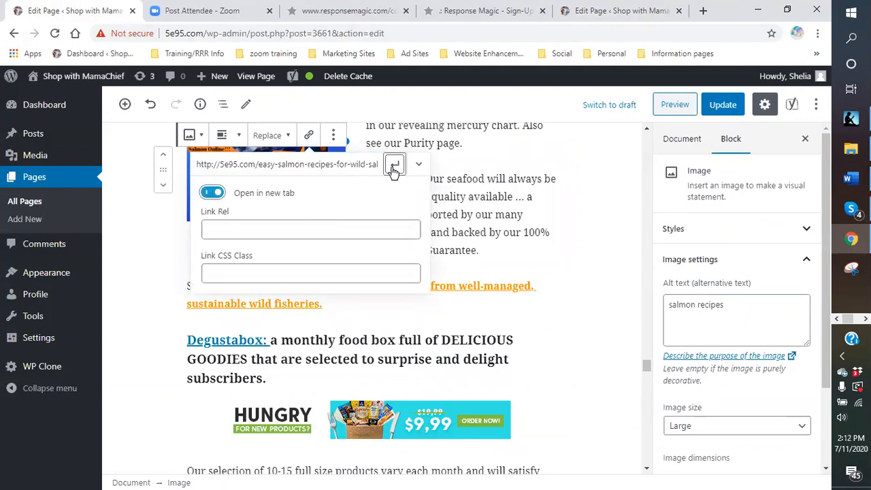
left_click(395, 167)
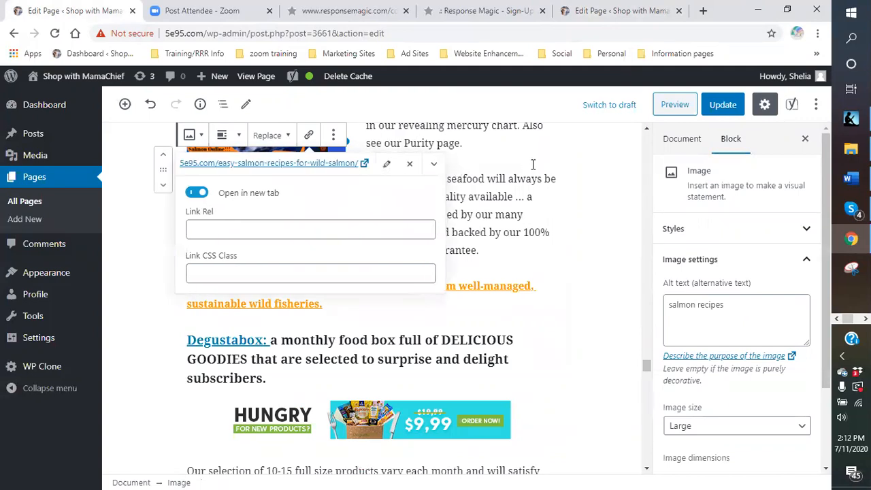
left_click(526, 155)
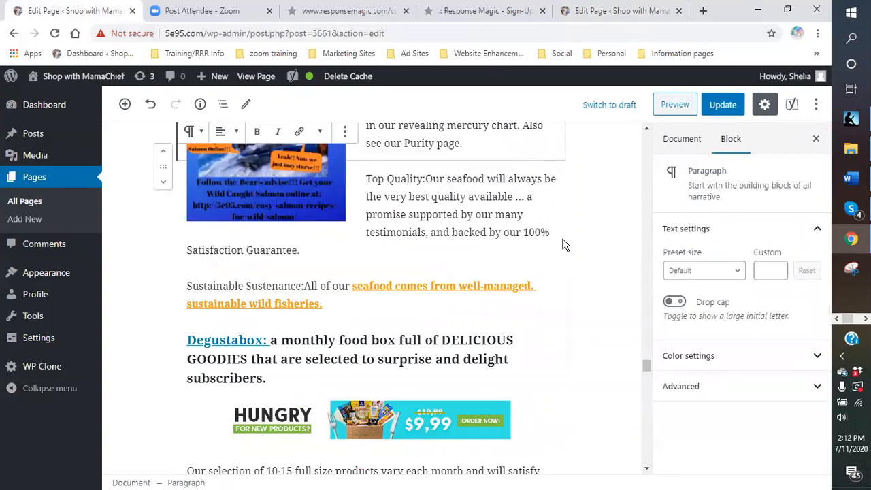
Check the image layout and the Seafood Lovers form, and update the page to save the resized, linked image.
scroll(354, 262, "up", 3)
scroll(332, 265, "up", 2)
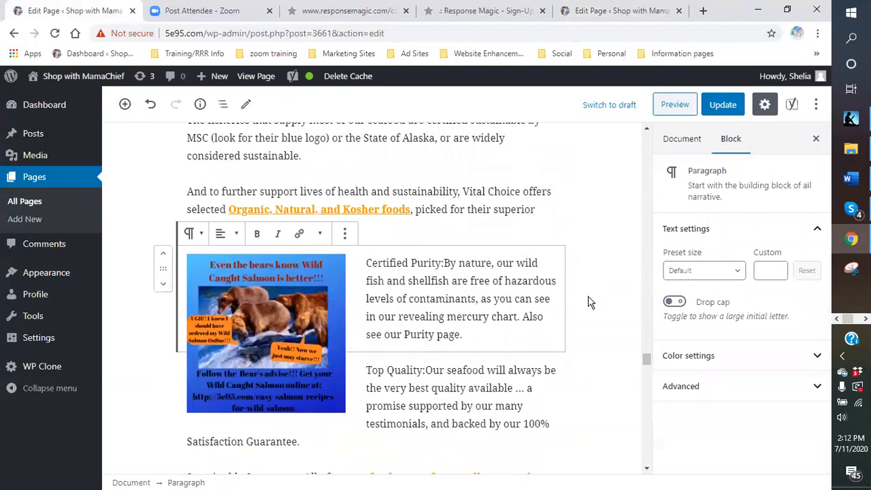
left_click(592, 296)
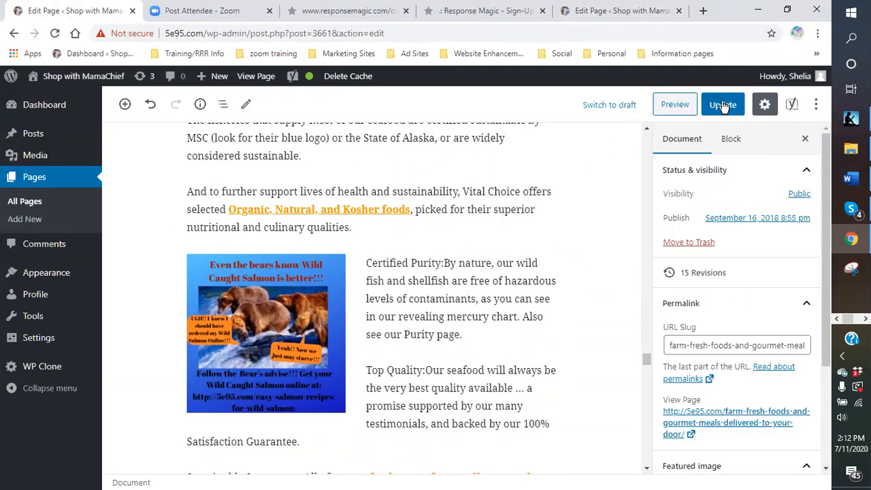
scroll(509, 247, "up", 3)
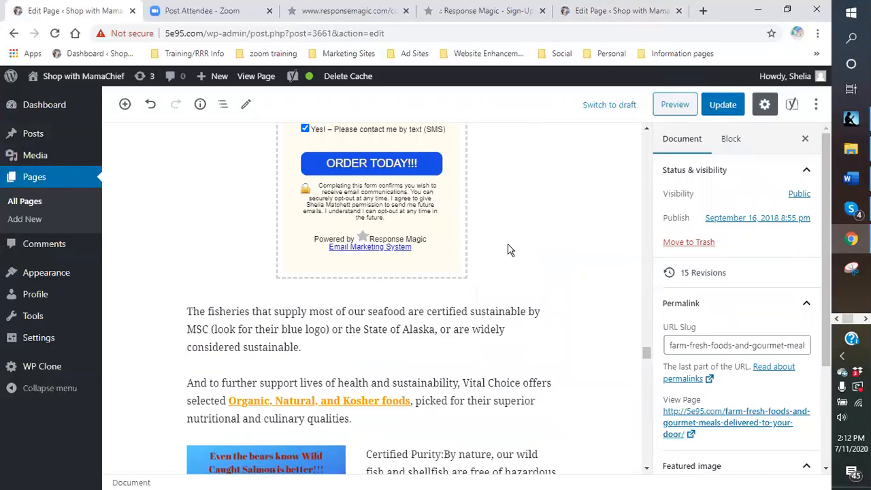
scroll(443, 252, "up", 4)
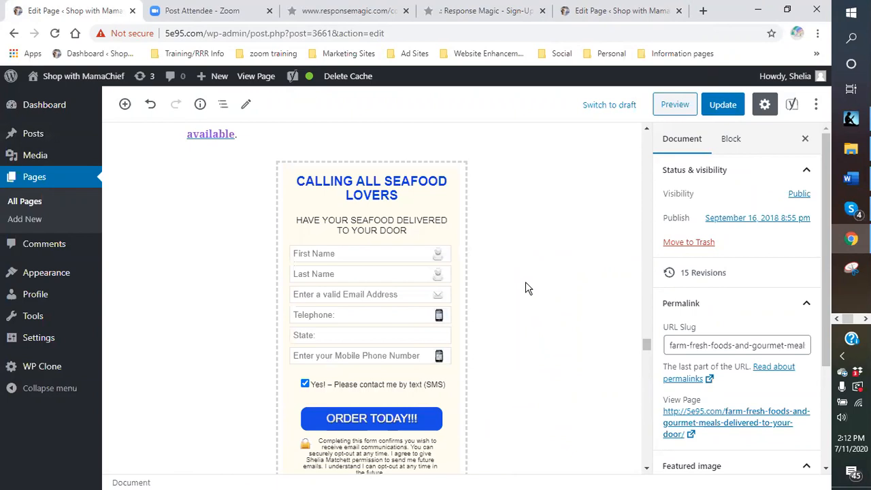
scroll(477, 271, "down", 1)
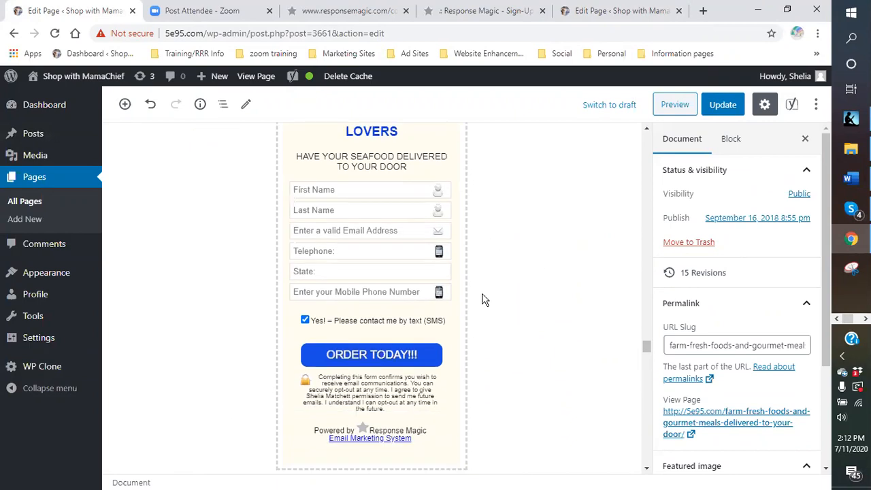
scroll(482, 299, "down", 2)
scroll(482, 299, "up", 3)
left_click(320, 254)
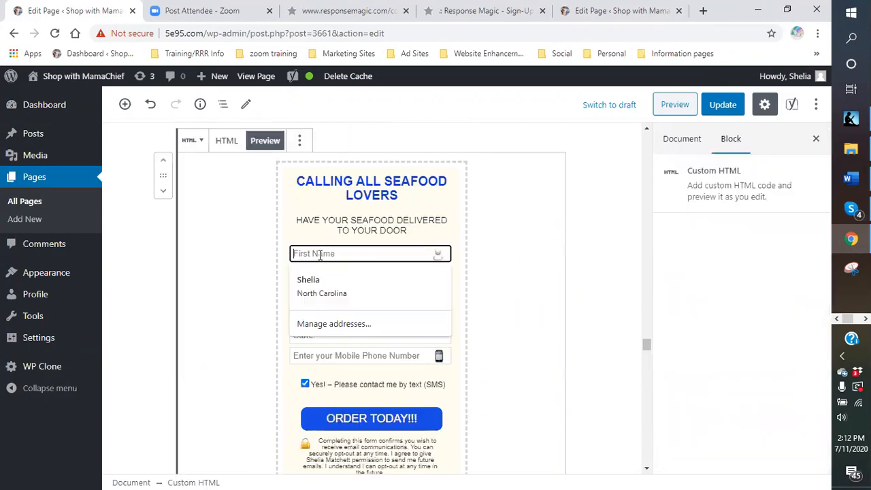
left_click(501, 236)
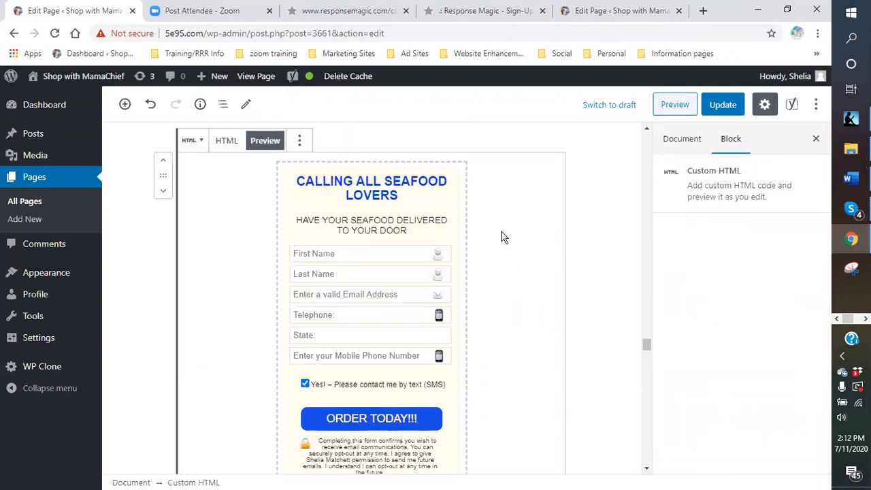
left_click(722, 104)
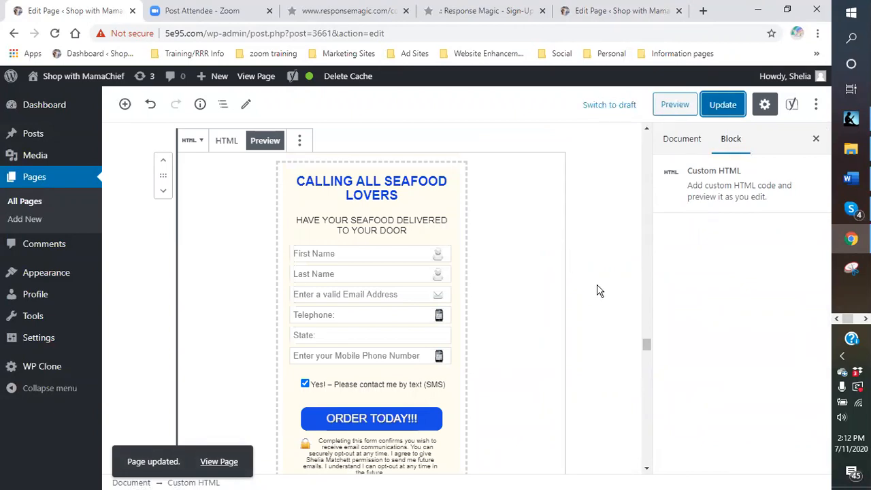
Review the wild Alaskan seafood intro paragraph and the embedded Calling All Seafood Lovers opt-in form from heading to footer.
scroll(584, 289, "down", 2)
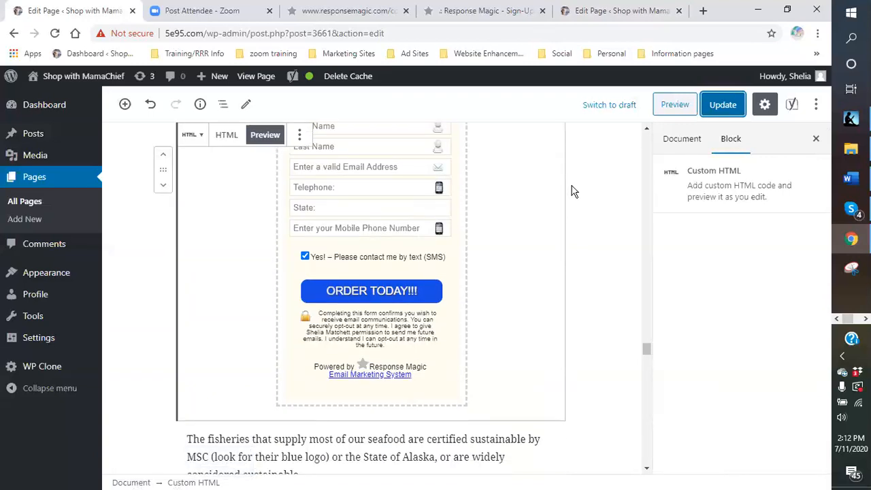
scroll(599, 235, "down", 2)
scroll(599, 235, "up", 1)
scroll(599, 235, "up", 5)
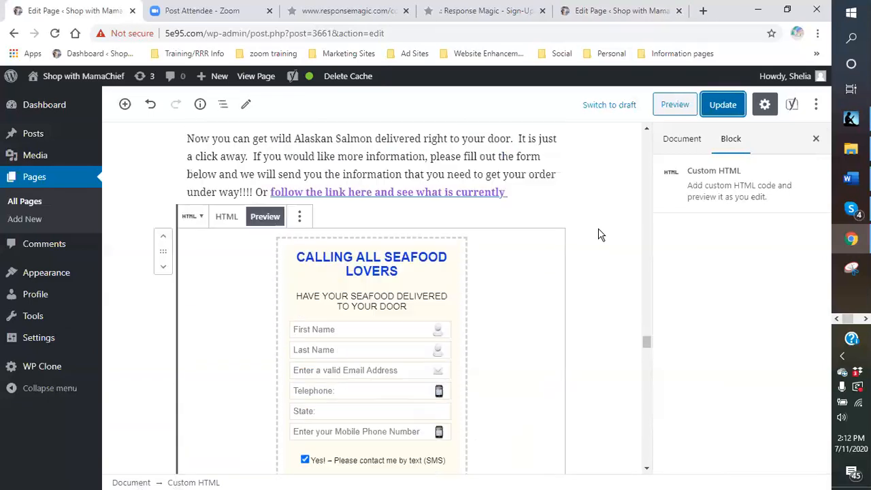
scroll(598, 234, "down", 3)
scroll(608, 311, "down", 3)
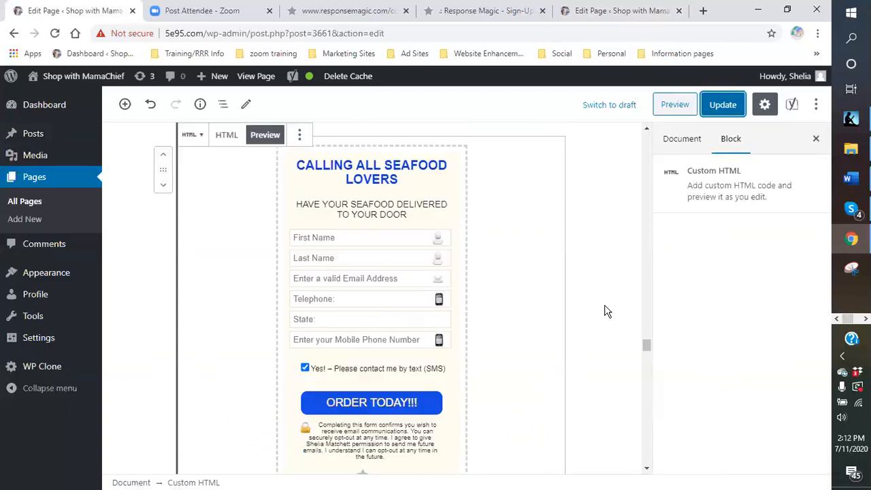
scroll(606, 311, "up", 3)
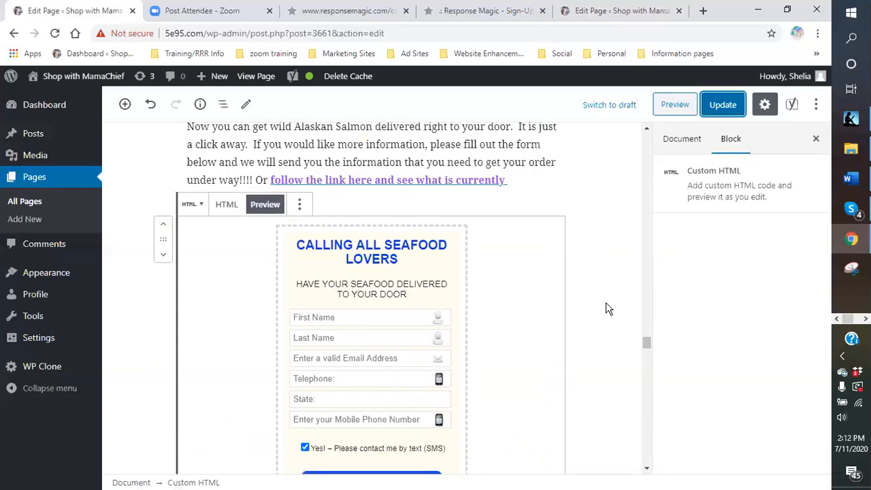
scroll(608, 309, "down", 3)
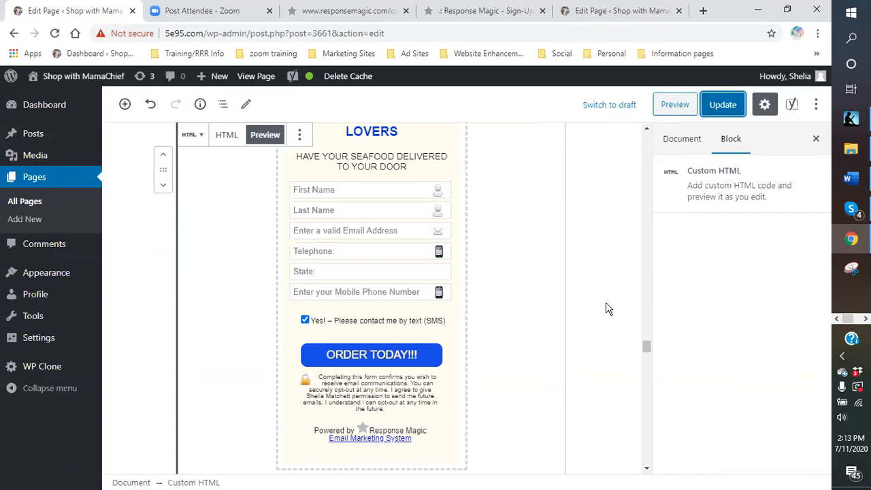
scroll(585, 303, "up", 4)
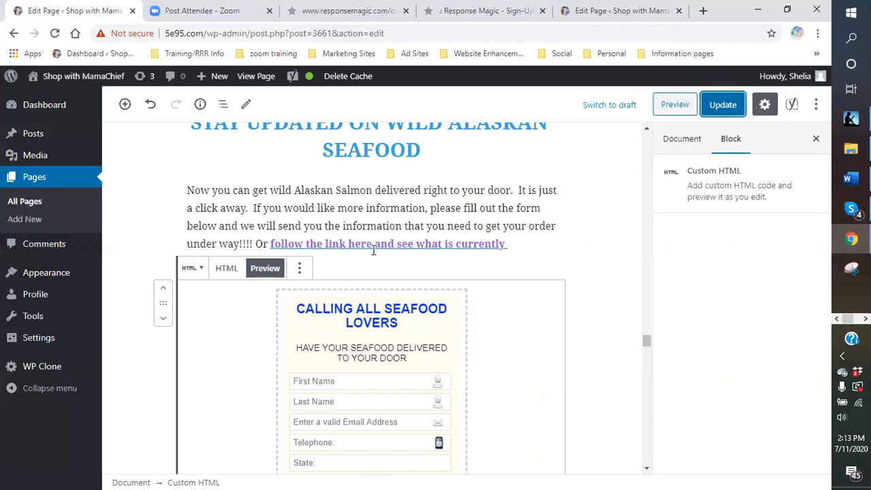
scroll(373, 252, "down", 3)
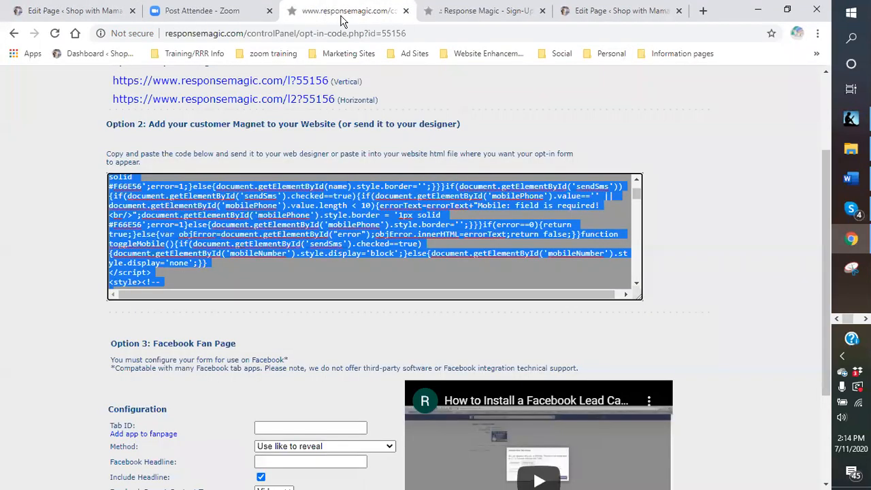
Switch to the ResponseMagic opt-in code page and view its squeeze page links and website embed code.
left_click(326, 11)
scroll(472, 150, "up", 2)
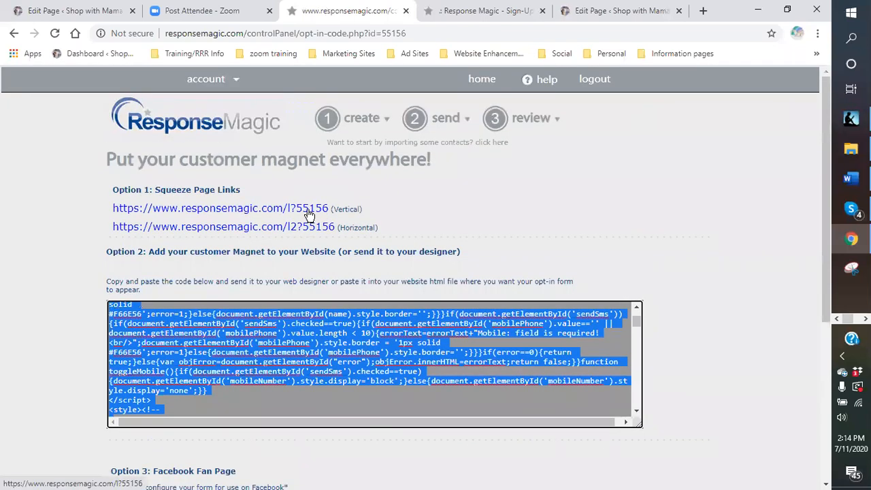
left_click(511, 218)
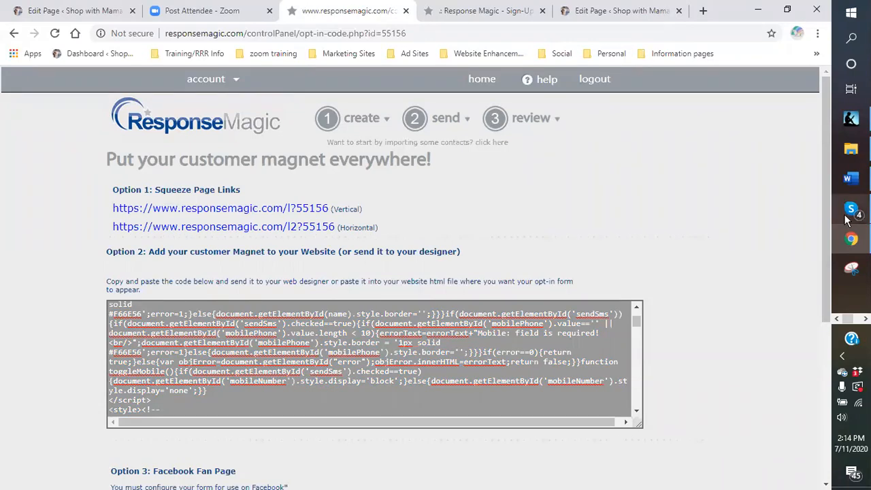
mouse_move(847, 219)
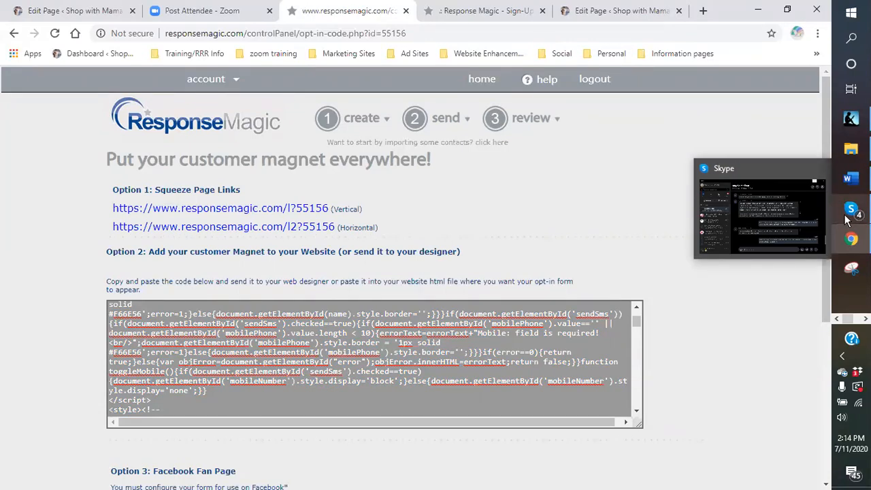